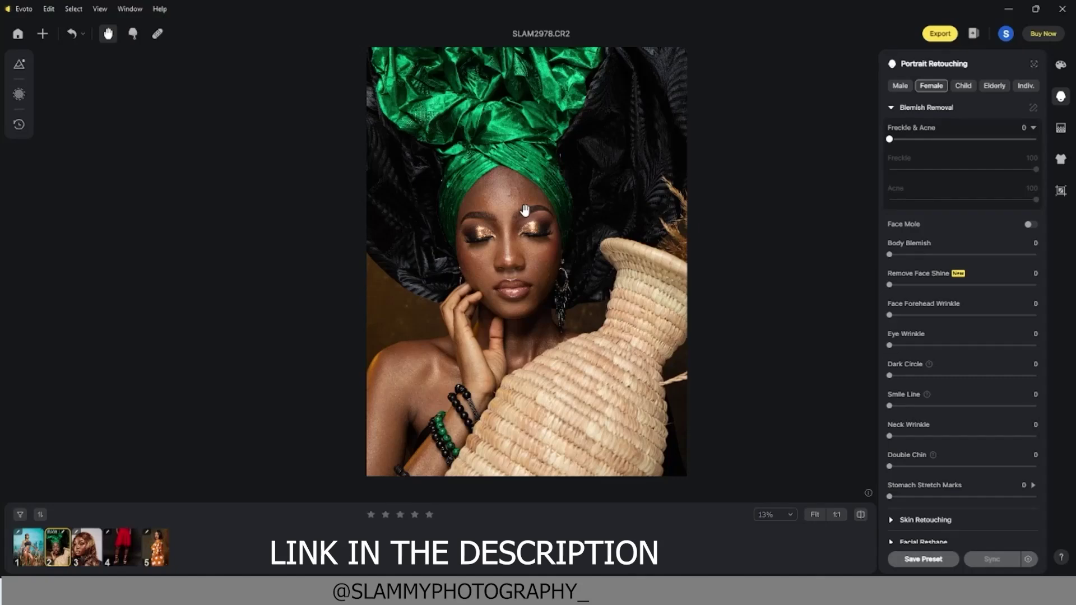
- Set Freckle & Acne to 100 under Blemish Removal to clear the spots on the woman's face
scroll(524, 210, "up", 5)
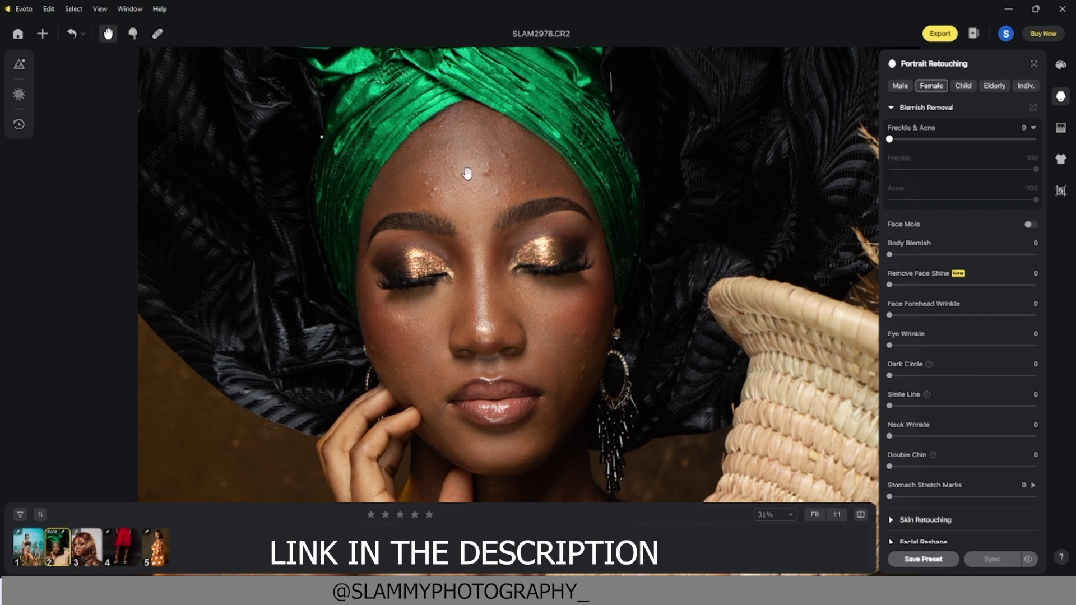
left_click(891, 108)
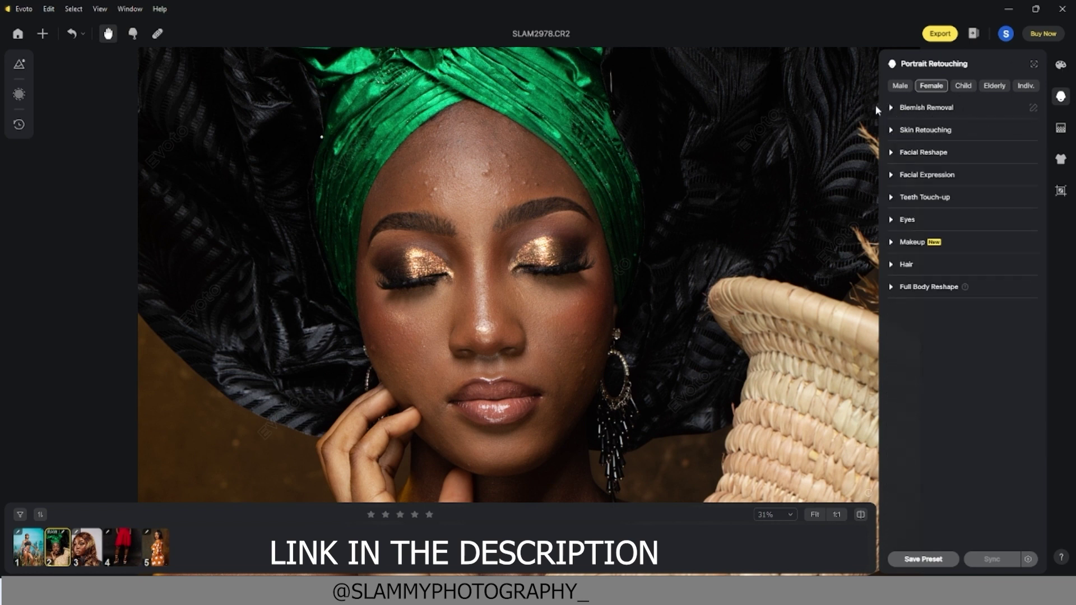
left_click(891, 108)
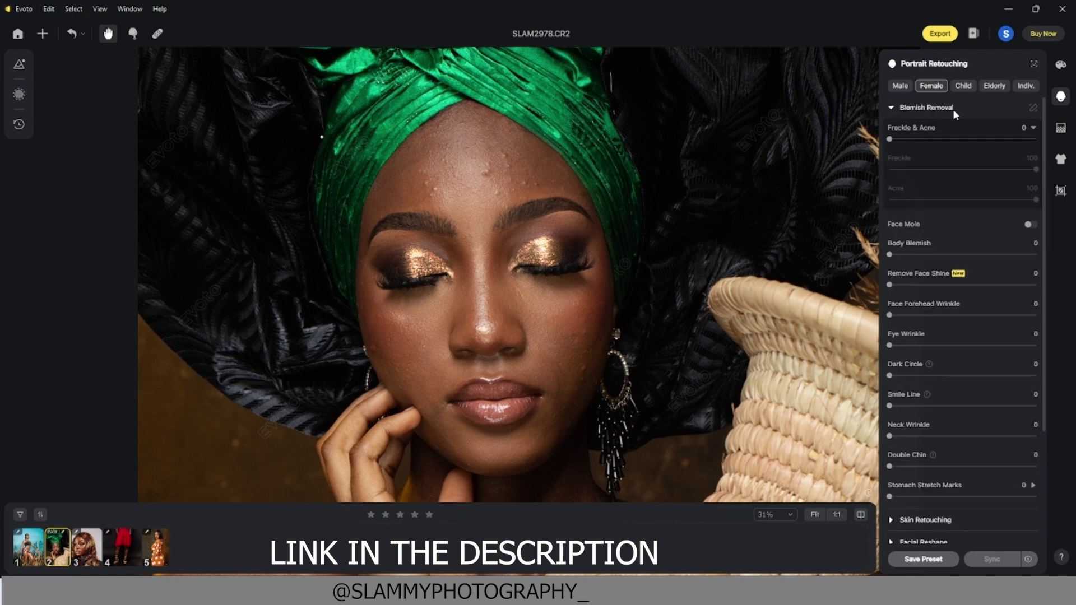
left_click_drag(889, 139, 1036, 139)
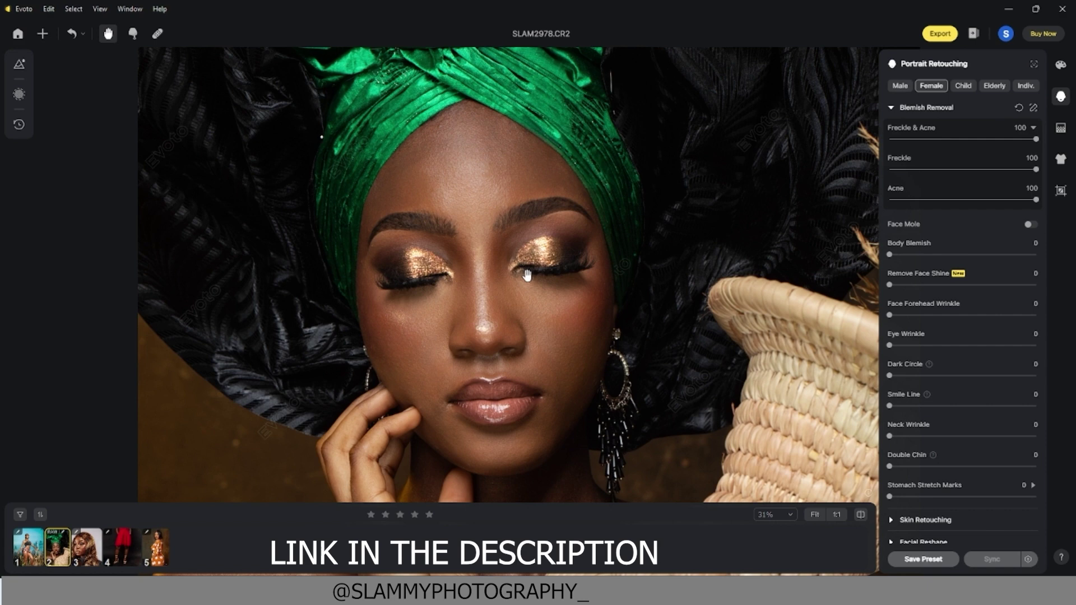
- Examine the blemish removal on the forehead and face up close, comparing the retouched portrait with the original
scroll(441, 280, "down", 3)
scroll(441, 280, "up", 2)
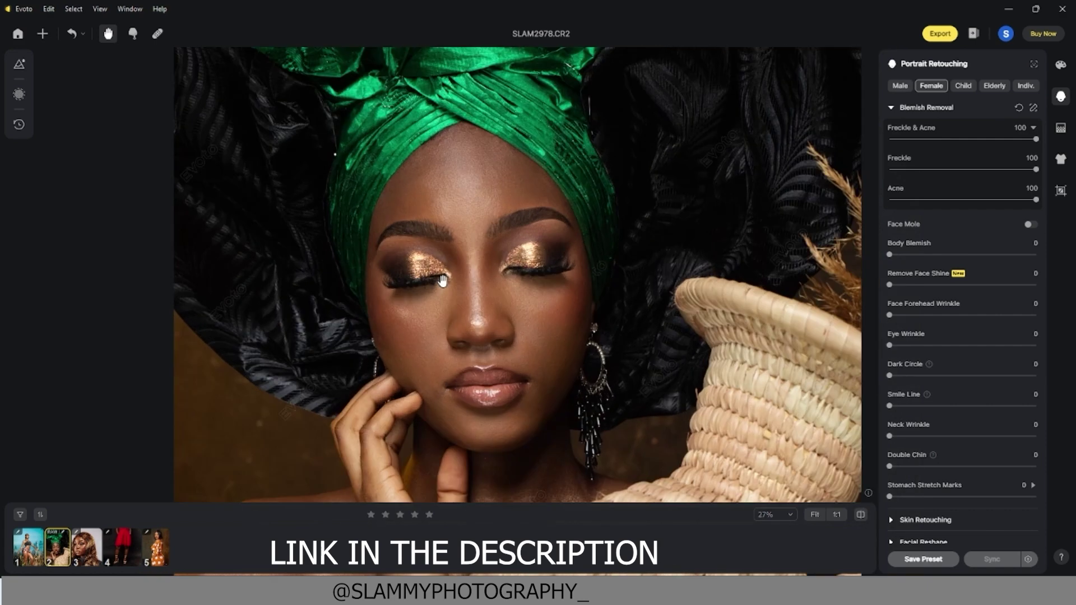
scroll(442, 280, "up", 2)
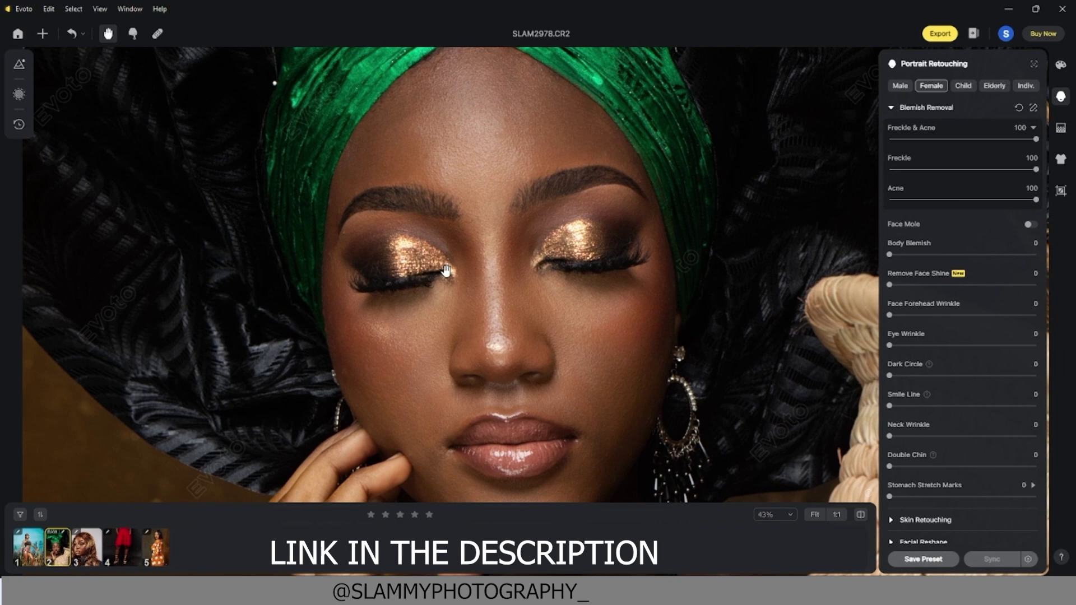
scroll(446, 271, "down", 3)
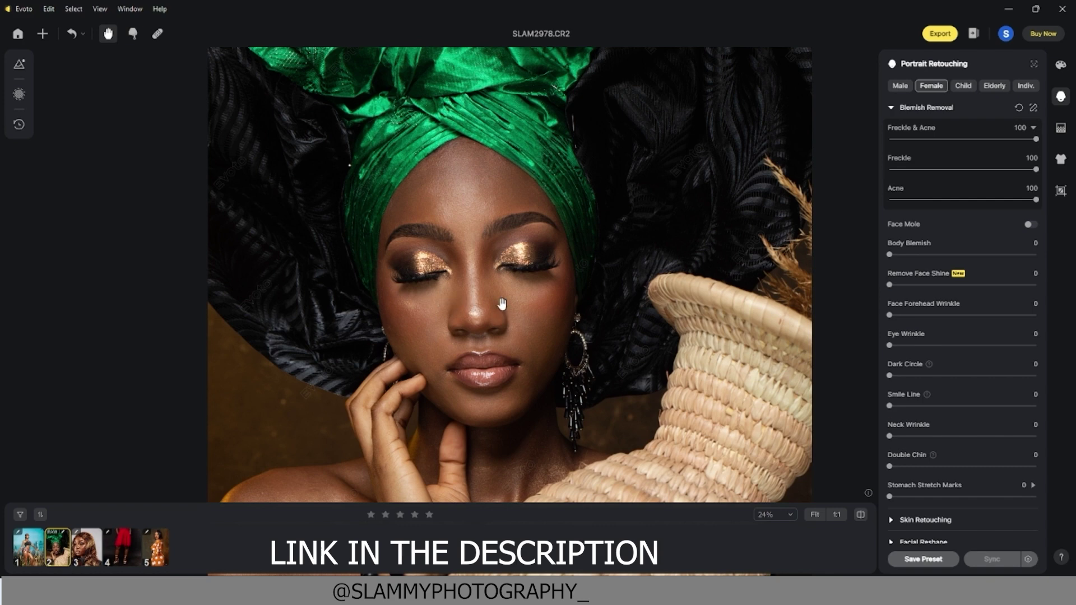
scroll(502, 305, "up", 3)
scroll(492, 305, "down", 2)
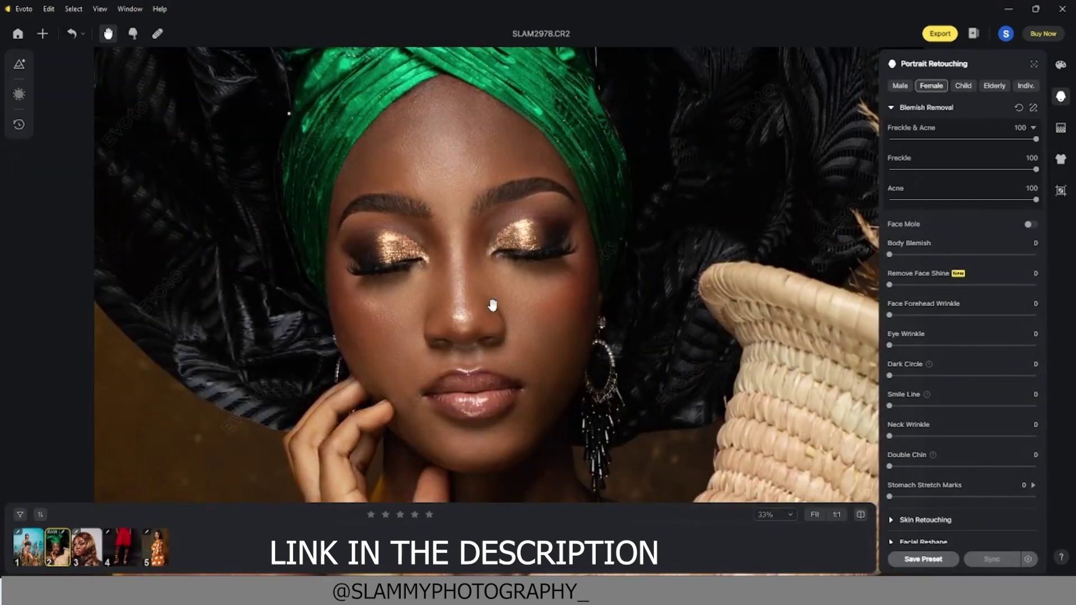
key("backslash")
key("backslash")
scroll(432, 103, "up", 2)
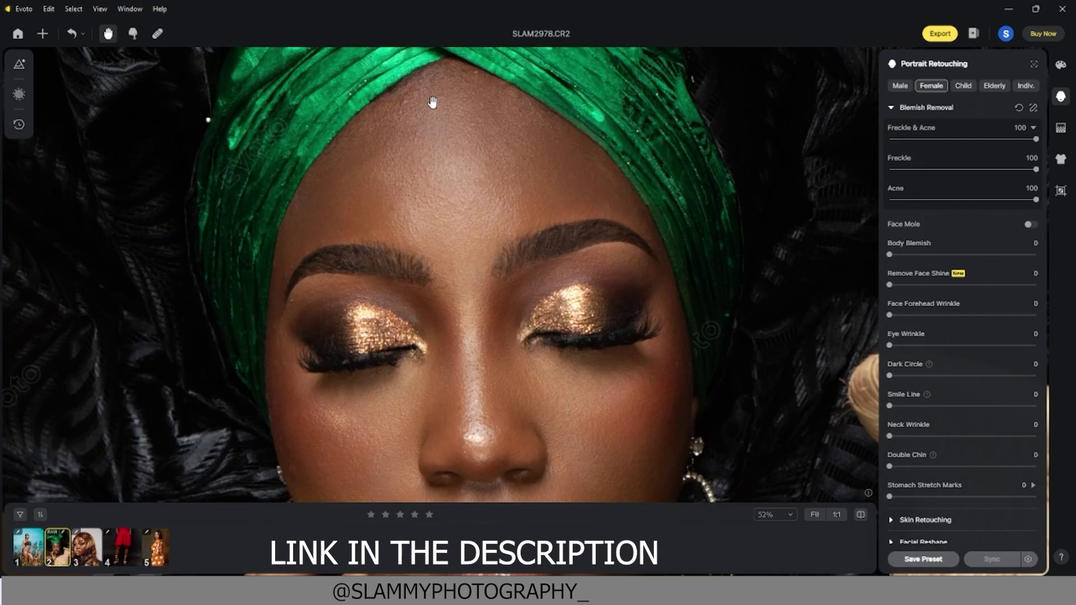
key("backslash")
key("backslash")
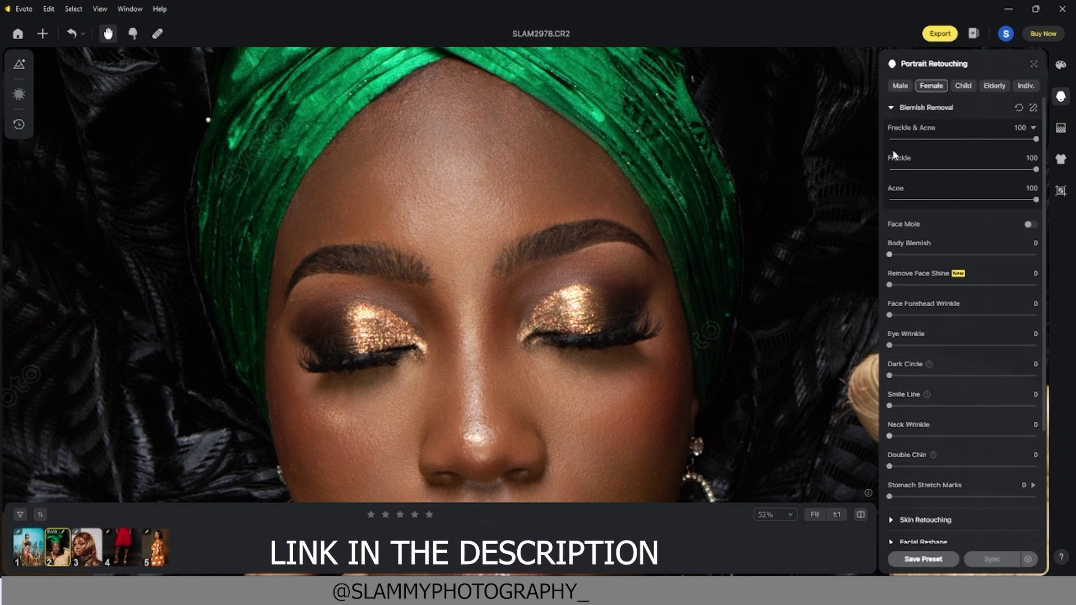
- Set Smooth Face Skin (Dodge & Burn) to 100 under Skin Retouching and compare the result with the original
left_click(895, 107)
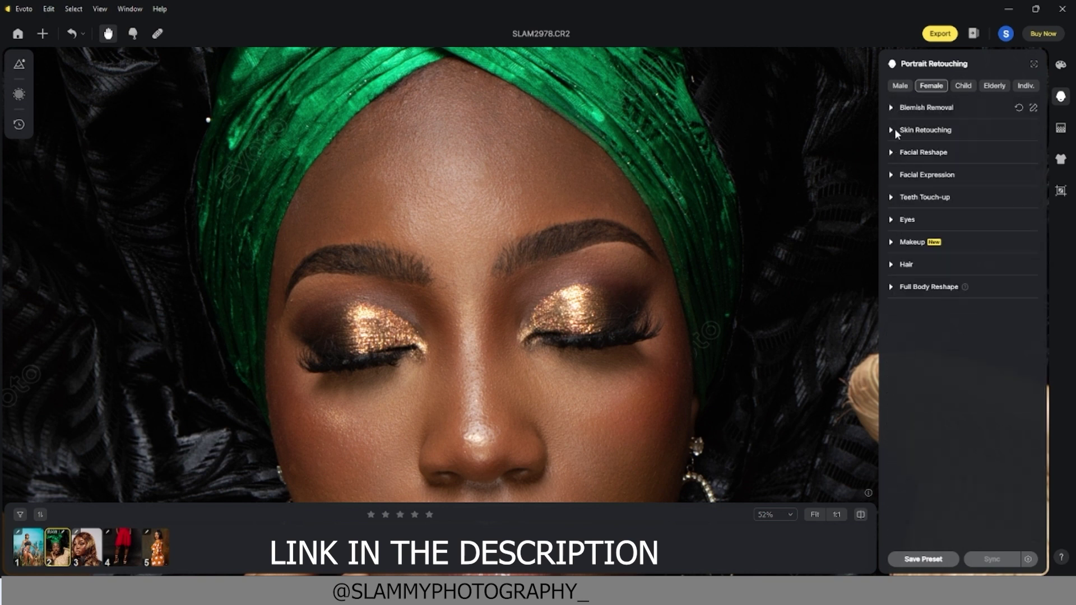
left_click(892, 129)
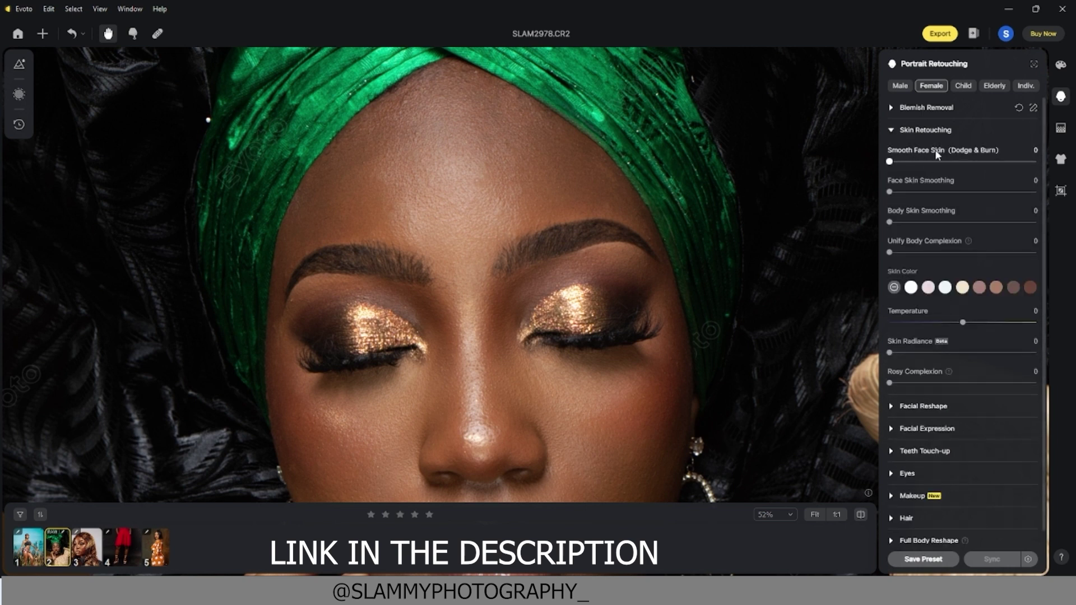
left_click_drag(891, 163, 1038, 162)
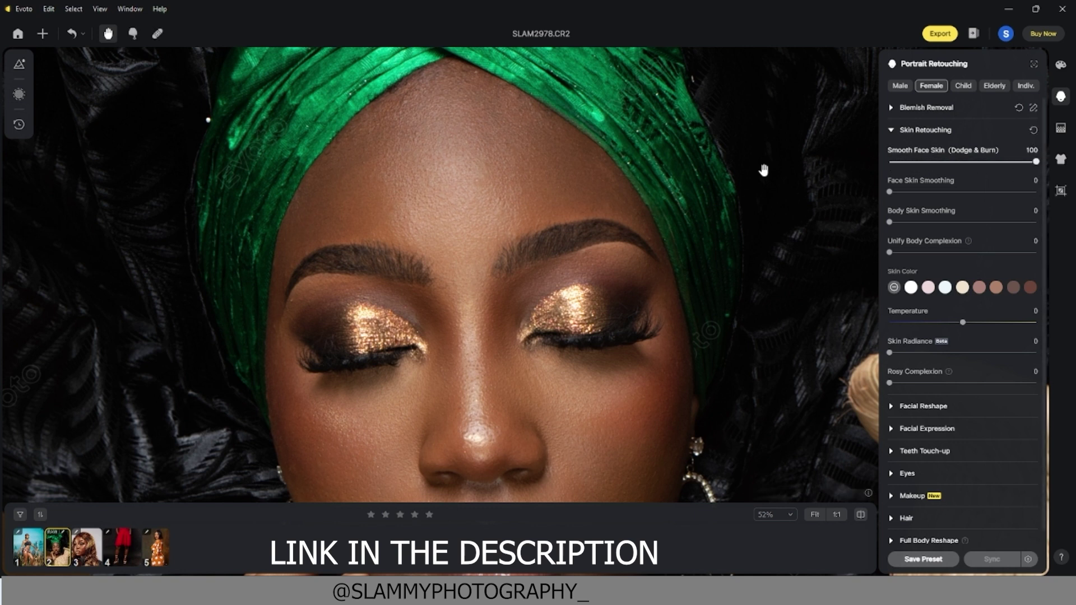
left_click(408, 305)
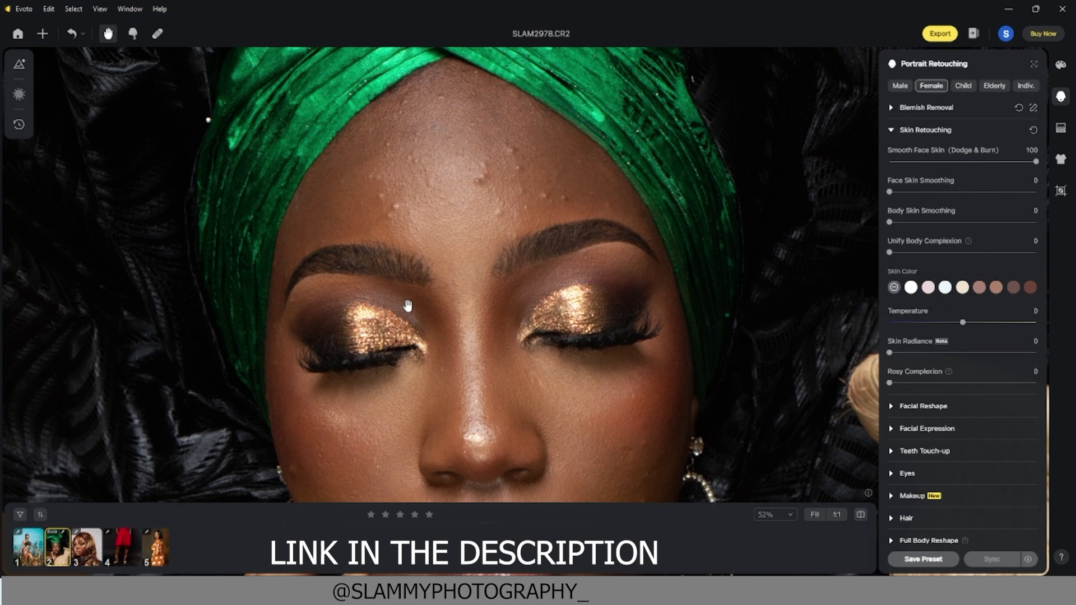
left_click(408, 305)
- Set Face Skin Smoothing to 80 for the portrait
scroll(421, 343, "down", 5)
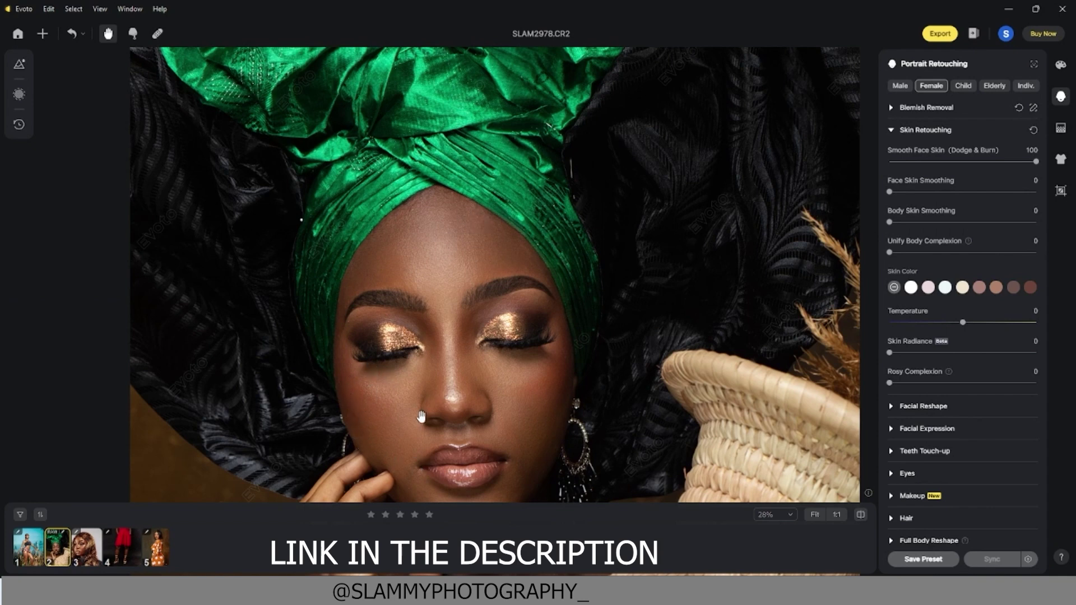
scroll(421, 409, "down", 2)
left_click_drag(434, 377, 479, 335)
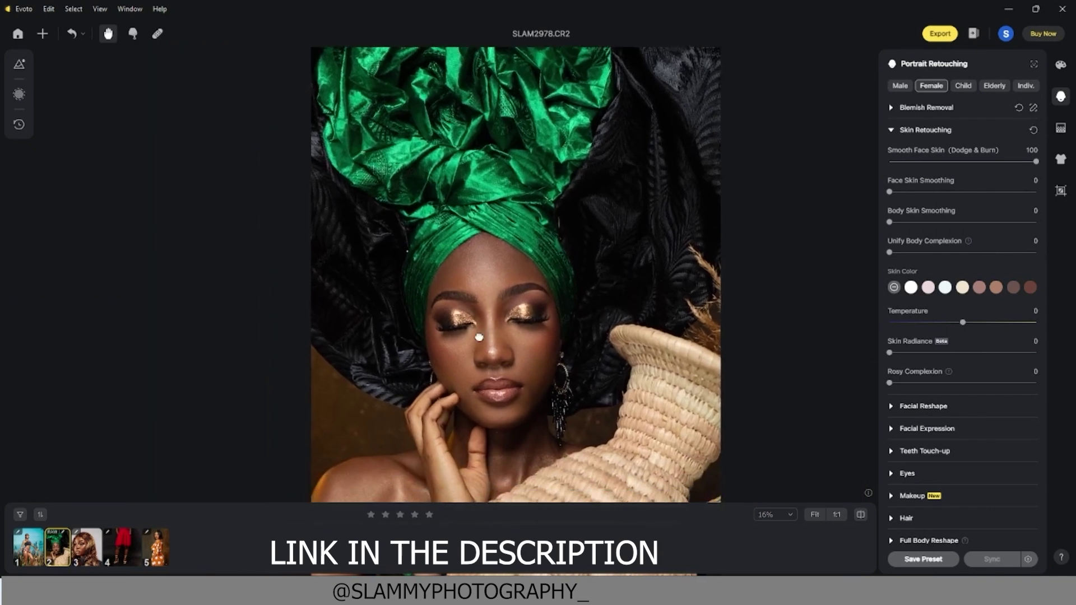
scroll(487, 330, "up", 3)
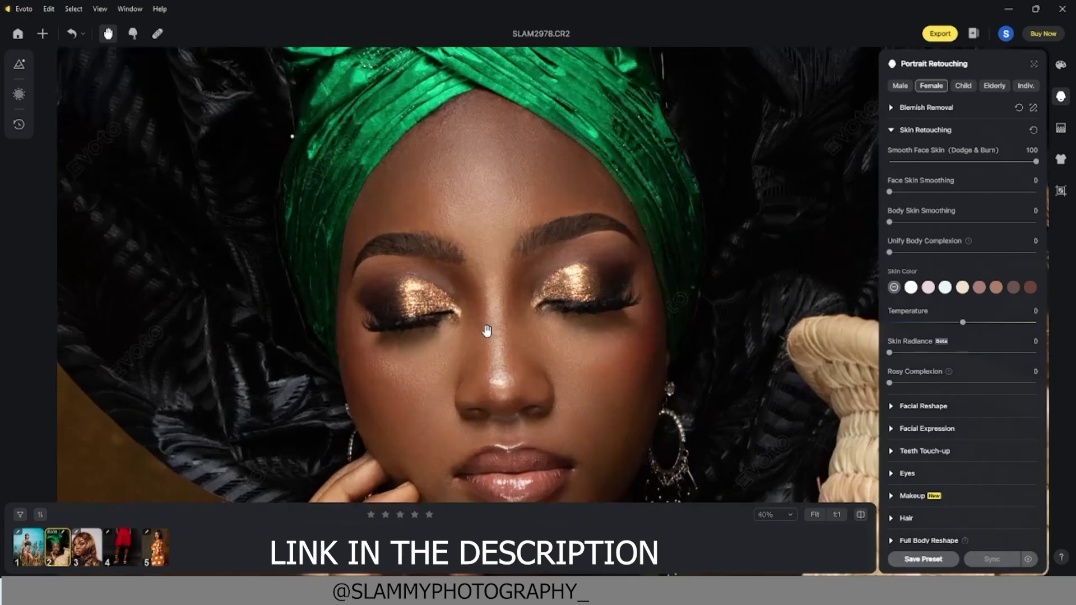
scroll(486, 331, "down", 2)
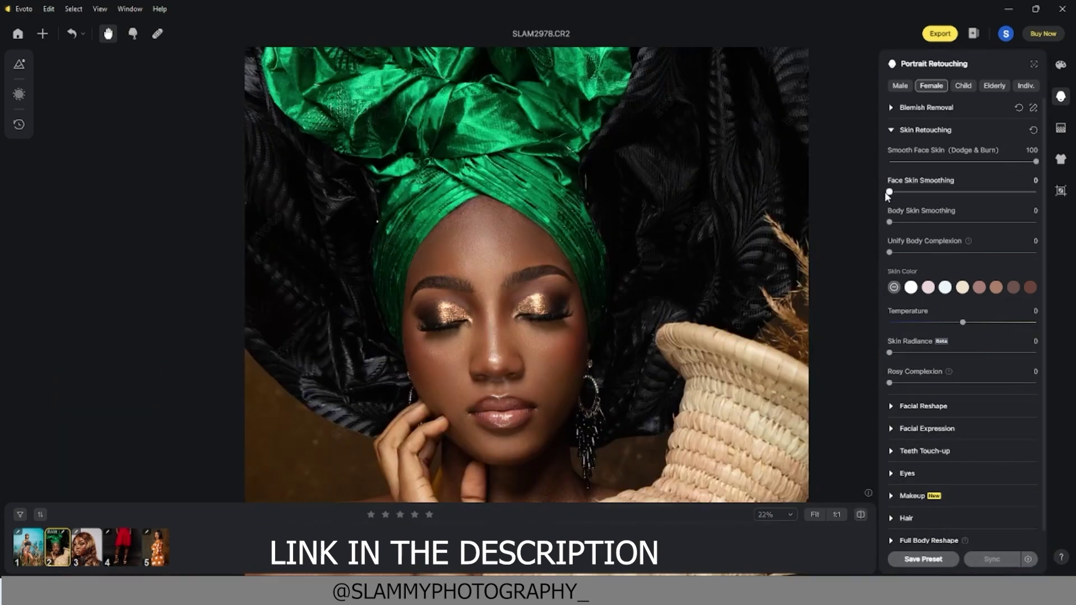
left_click_drag(889, 192, 957, 198)
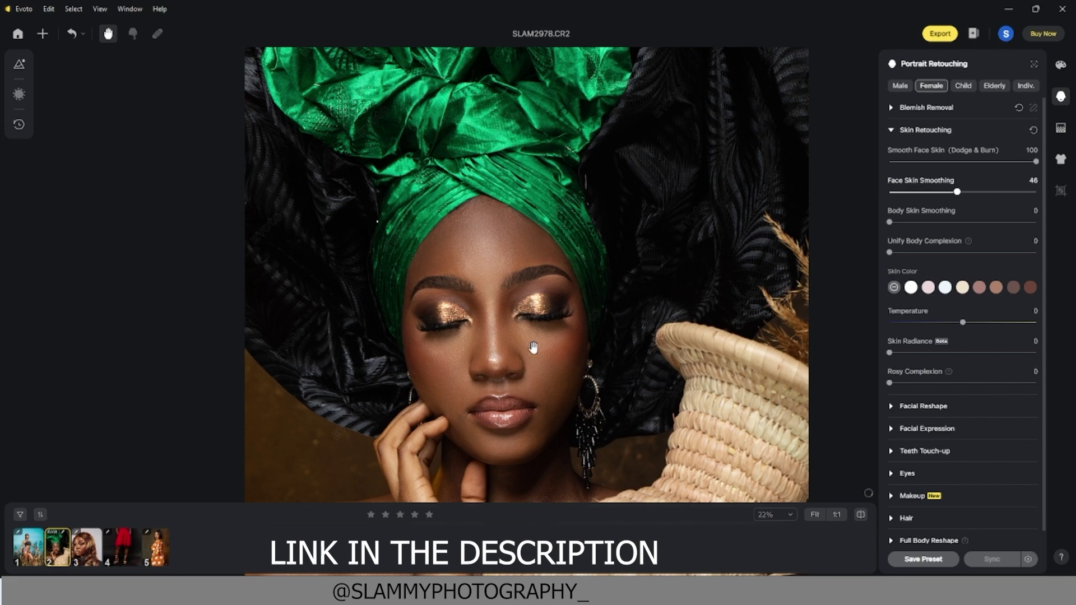
scroll(465, 365, "up", 2)
left_click(1006, 192)
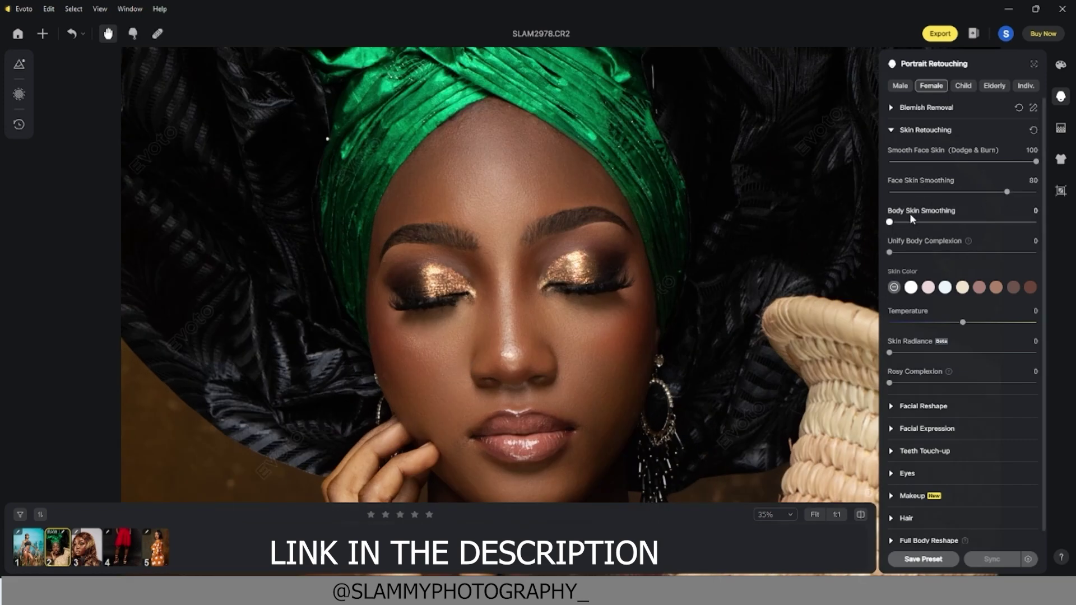
- Set Body Skin Smoothing to 85 and Unify Body Complexion to 84, and check the shoulder and neck skin
scroll(455, 392, "down", 2)
left_click_drag(476, 409, 512, 313)
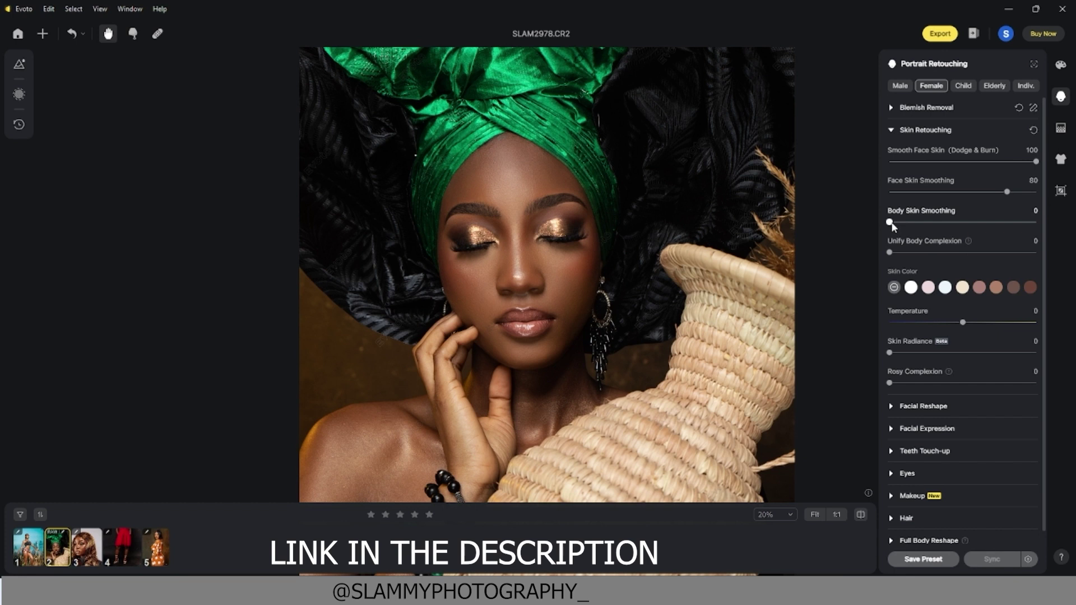
left_click_drag(889, 222, 937, 231)
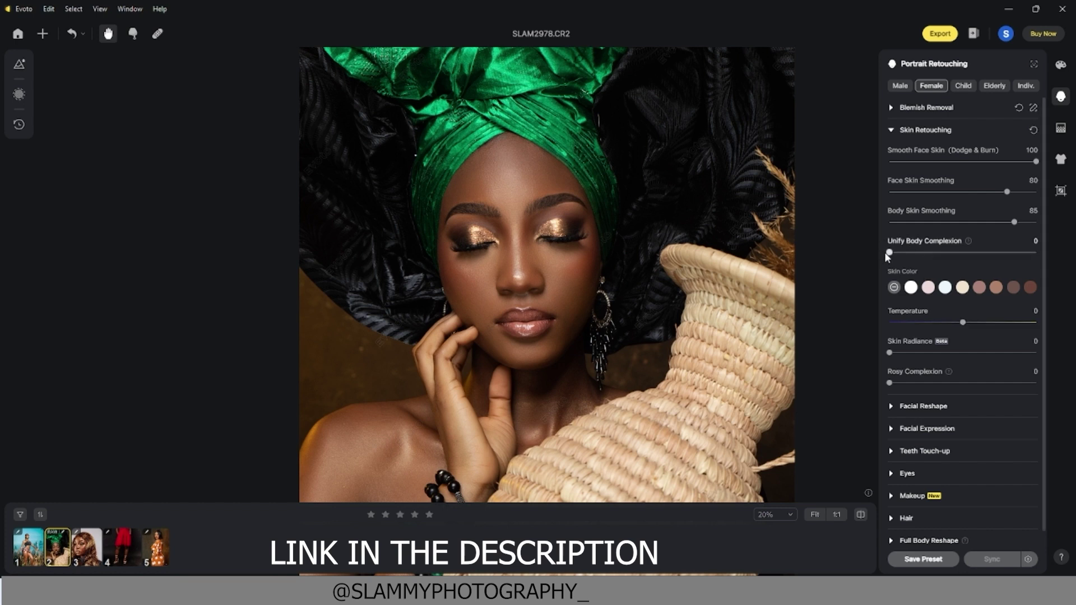
left_click_drag(889, 255, 971, 253)
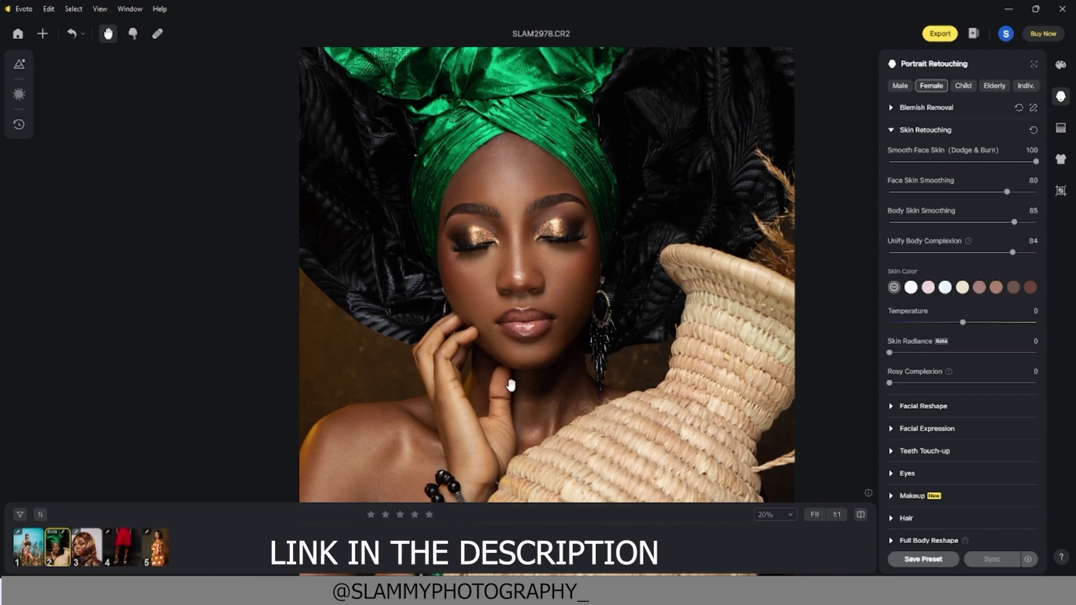
scroll(408, 436, "up", 2)
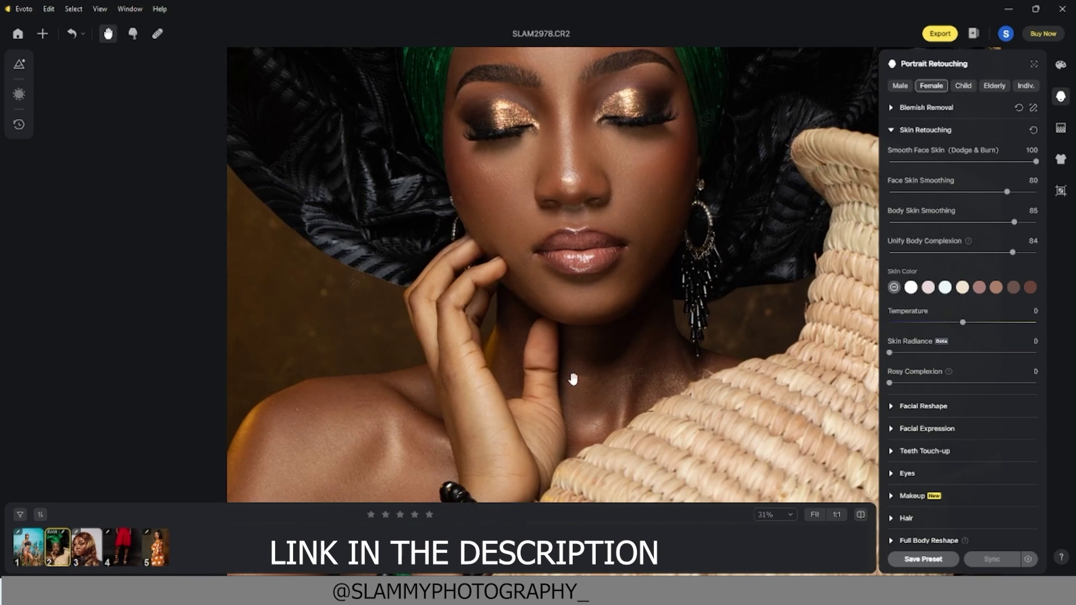
scroll(571, 377, "down", 3)
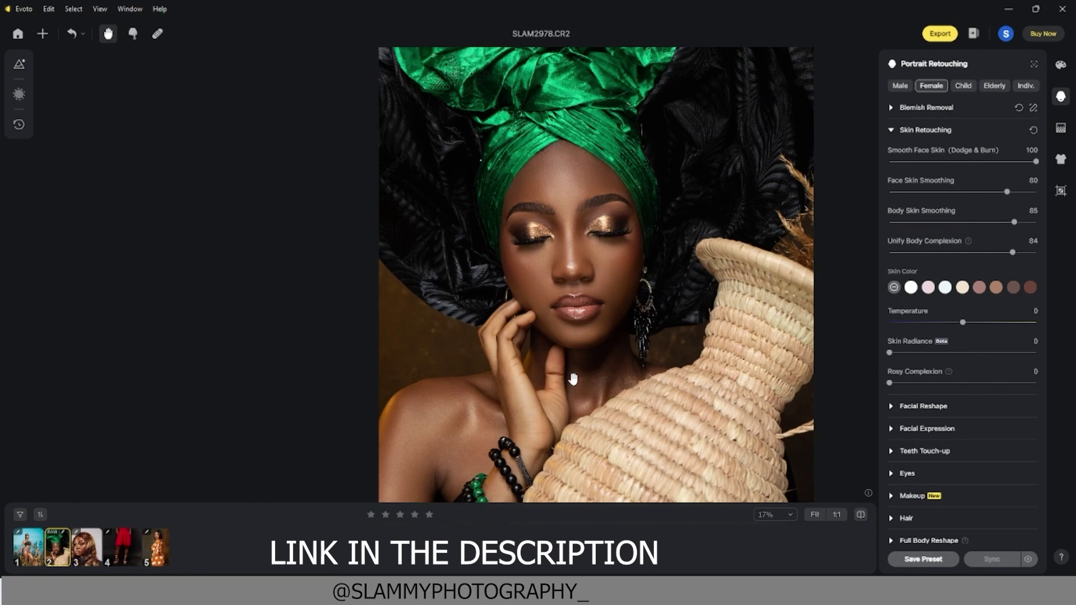
scroll(573, 379, "down", 2)
- Set Gentle Smile to 24 under Facial Expression, trying stronger values first, and compare the lips with the original
left_click(895, 130)
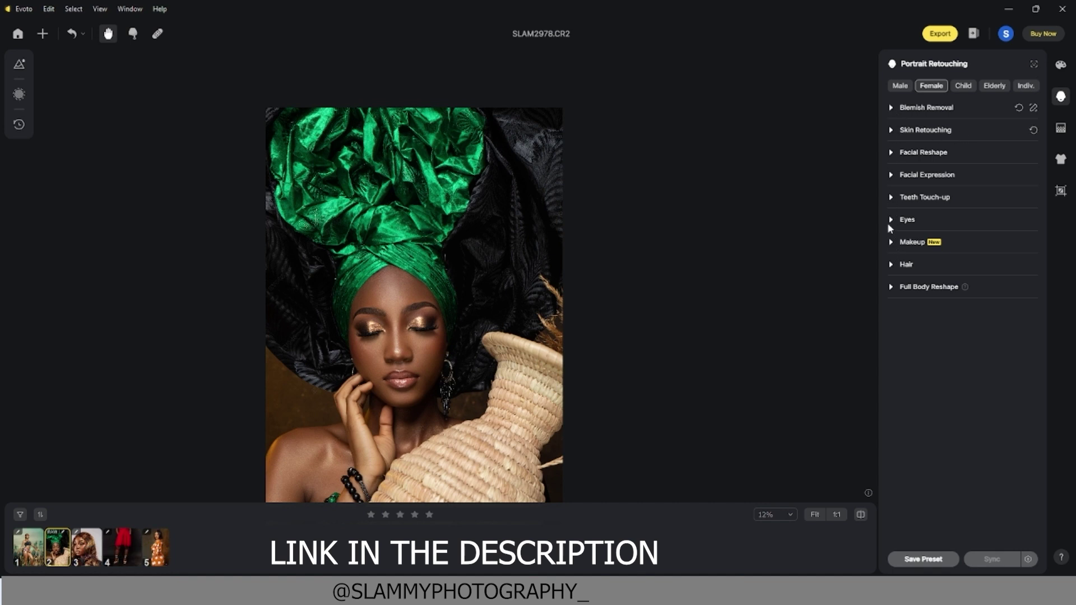
left_click(891, 176)
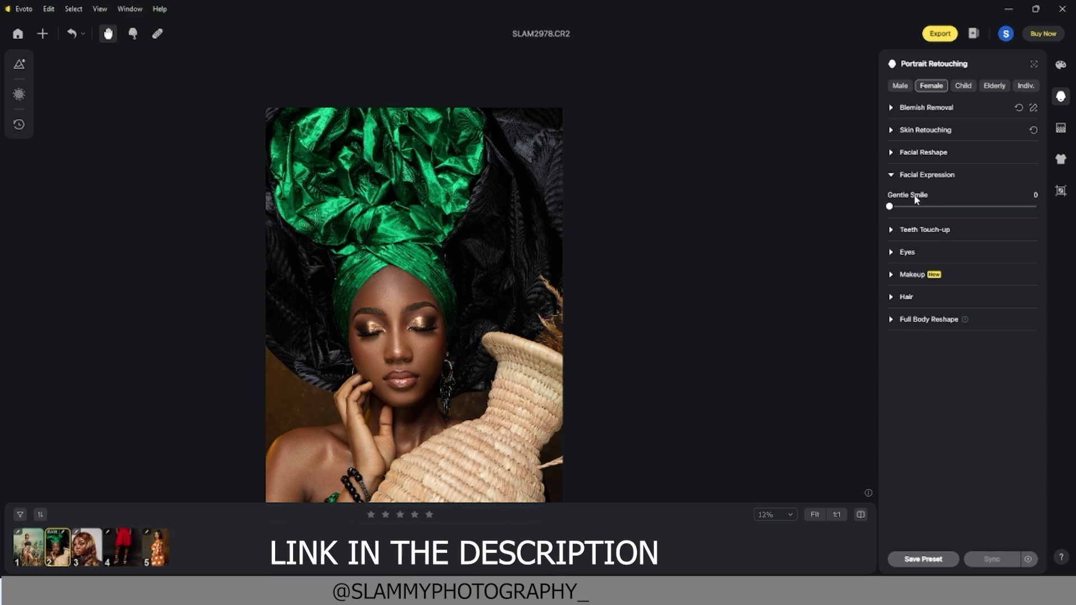
scroll(408, 427, "up", 2)
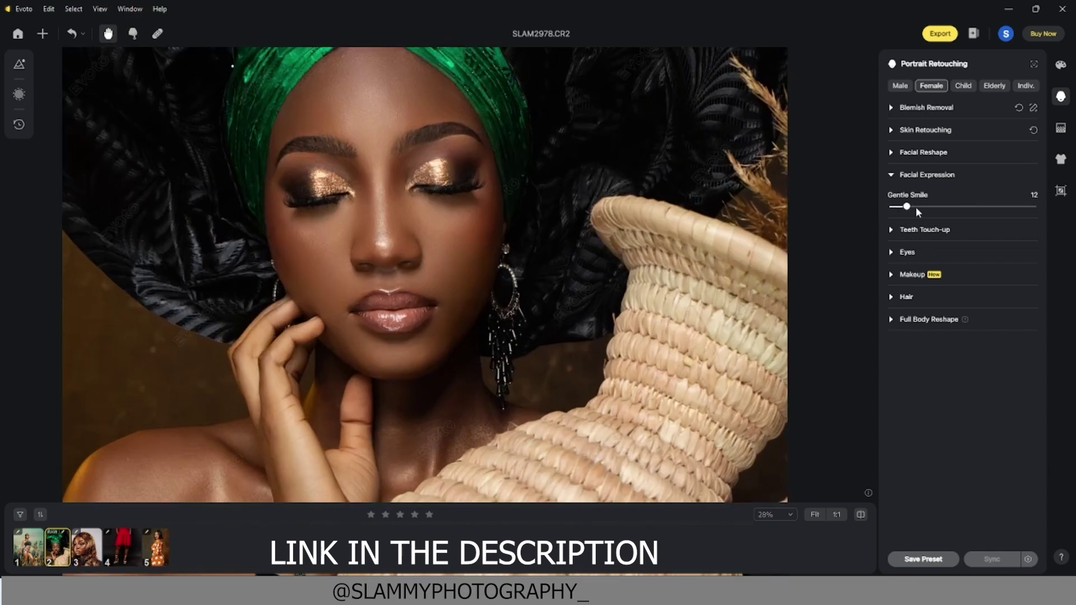
left_click_drag(915, 207, 980, 209)
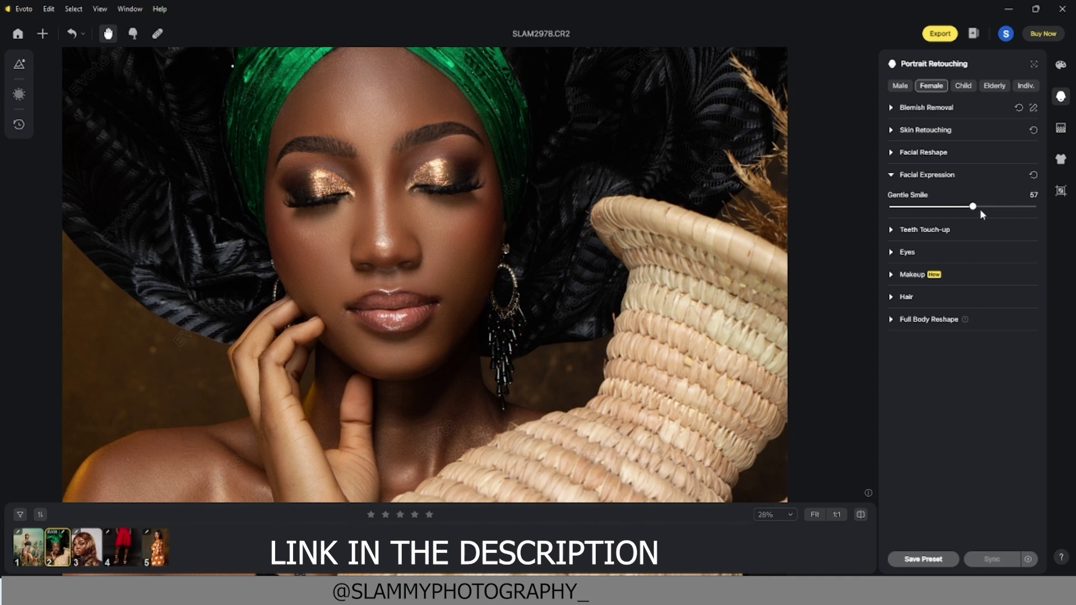
left_click(378, 338)
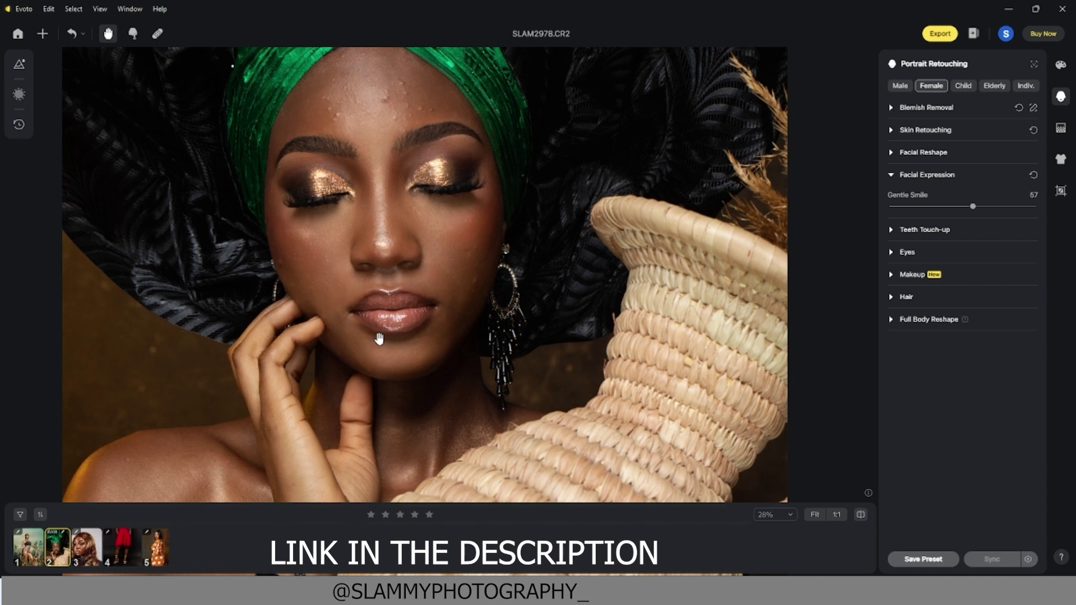
left_click(379, 338)
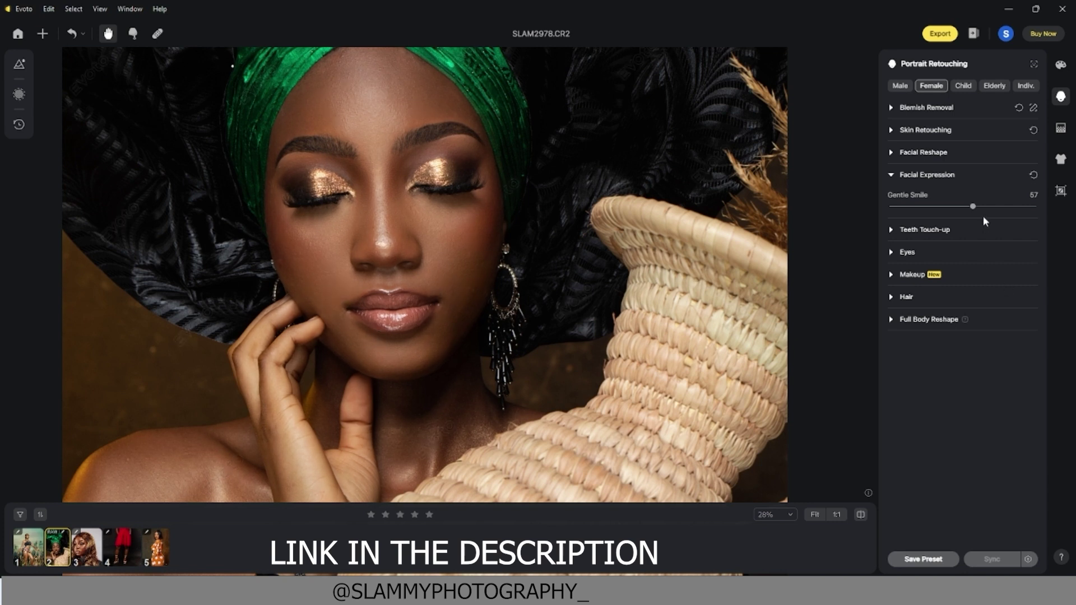
left_click_drag(973, 207, 931, 214)
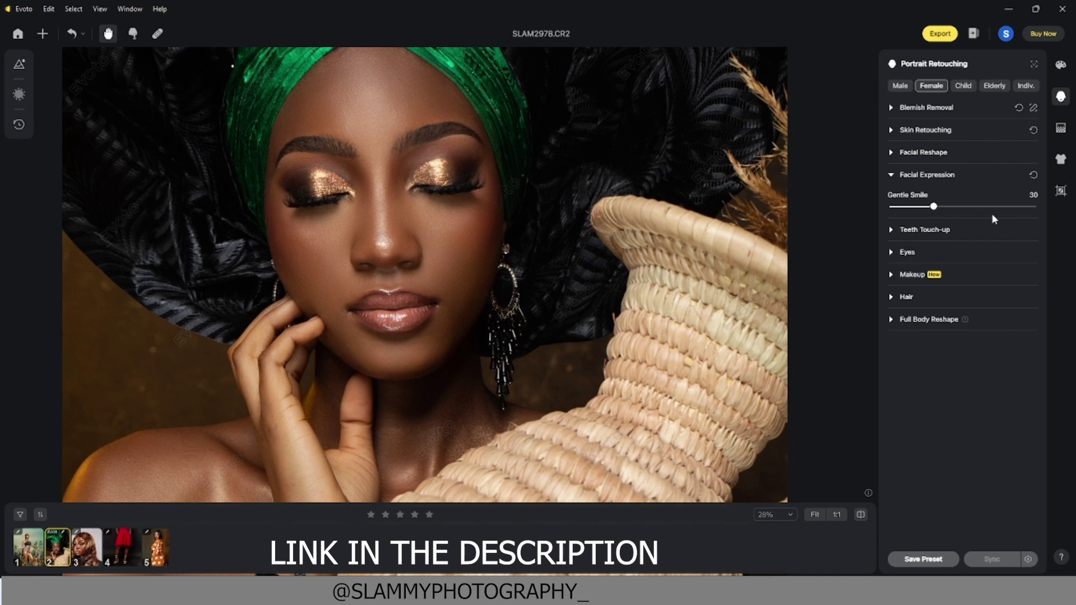
left_click(1017, 207)
left_click_drag(1017, 207, 925, 209)
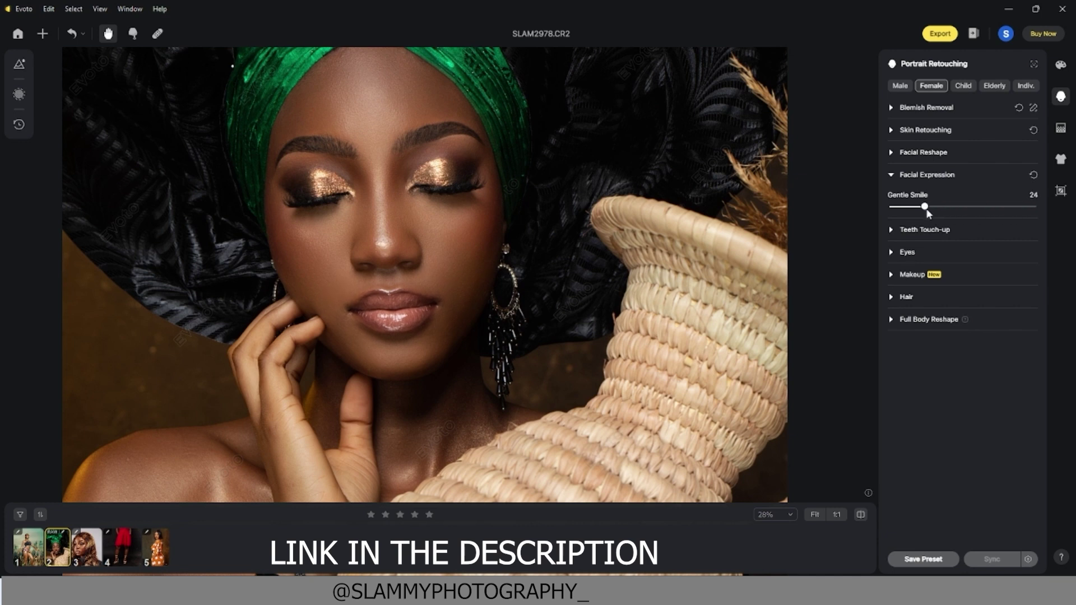
left_click(343, 228)
left_click(343, 228)
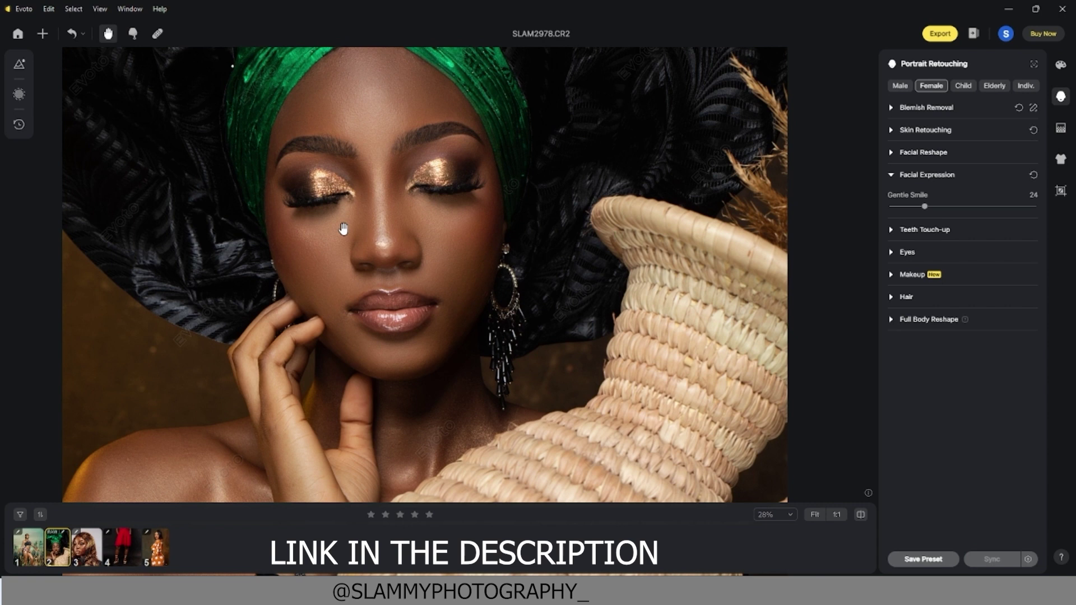
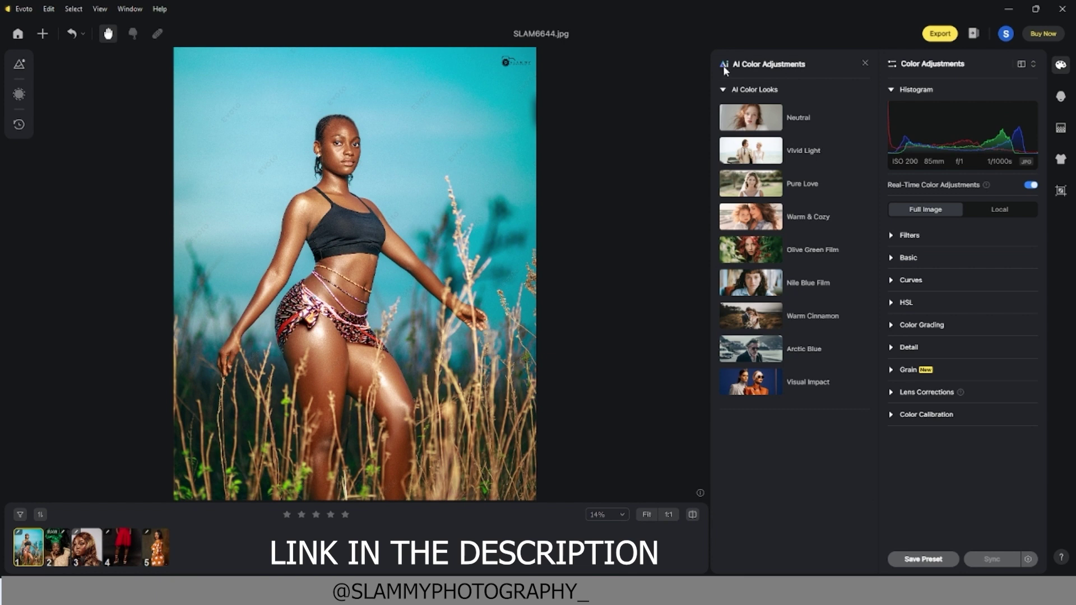
- Try the Neutral, Olive Green Film, Nile Blue Film, Warm Cinnamon and Arctic Blue AI Color Looks on the field photo
left_click(753, 120)
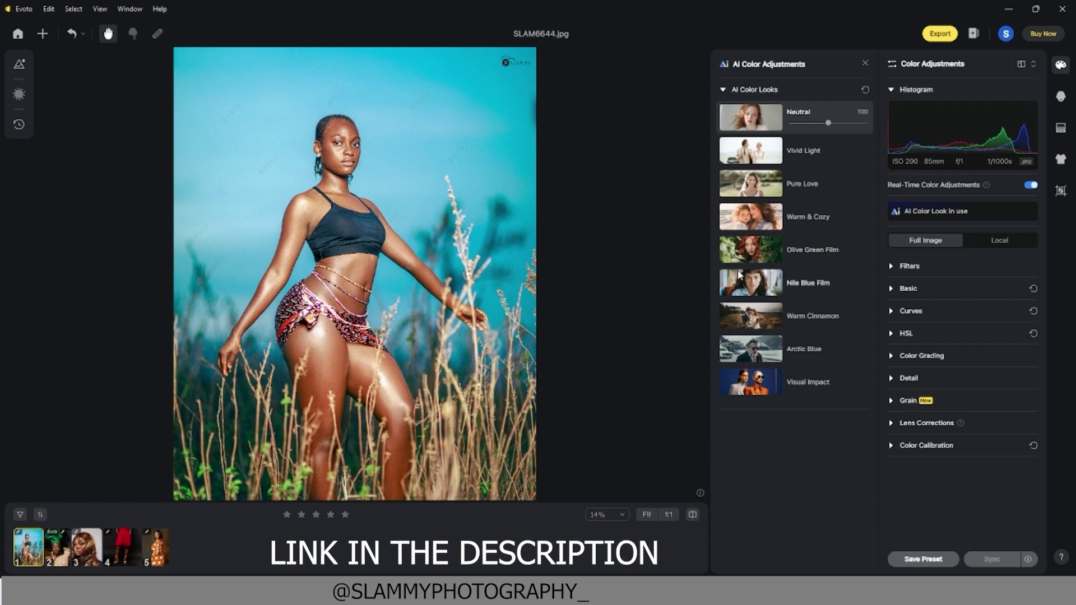
left_click(752, 250)
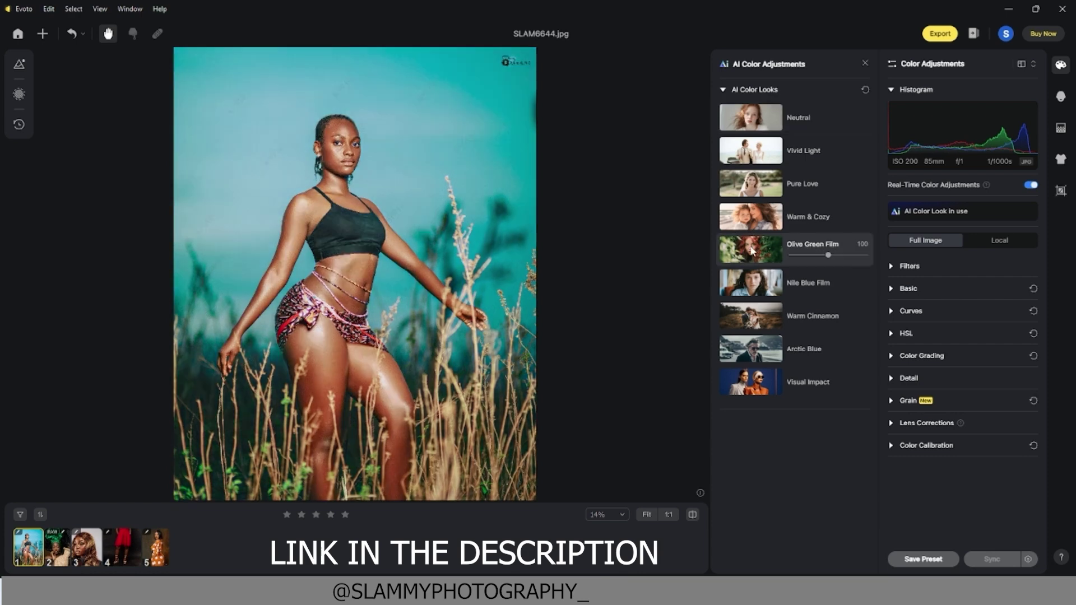
left_click(749, 291)
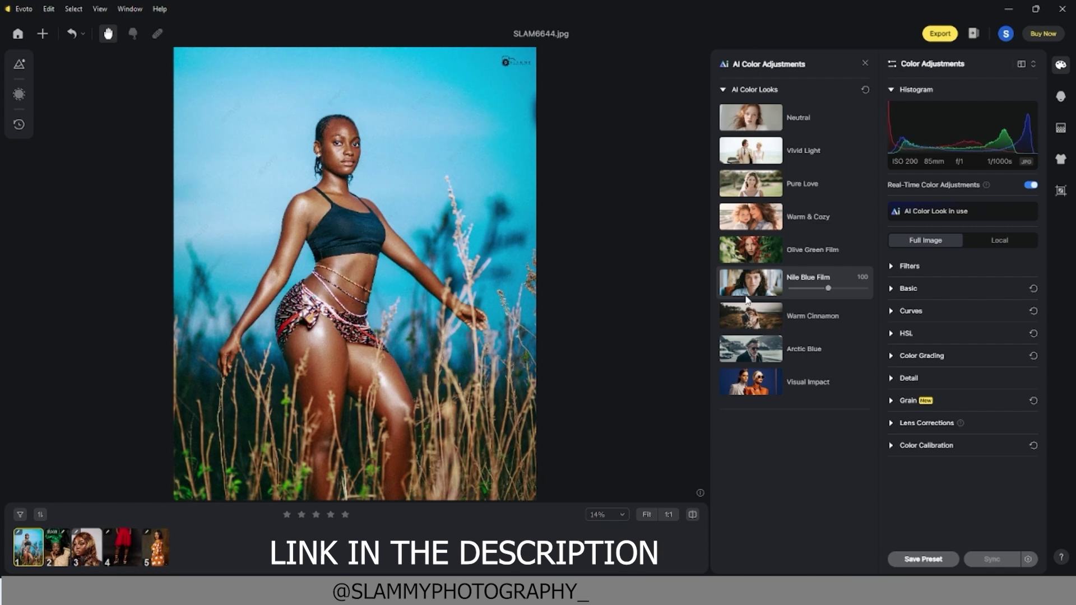
left_click(750, 317)
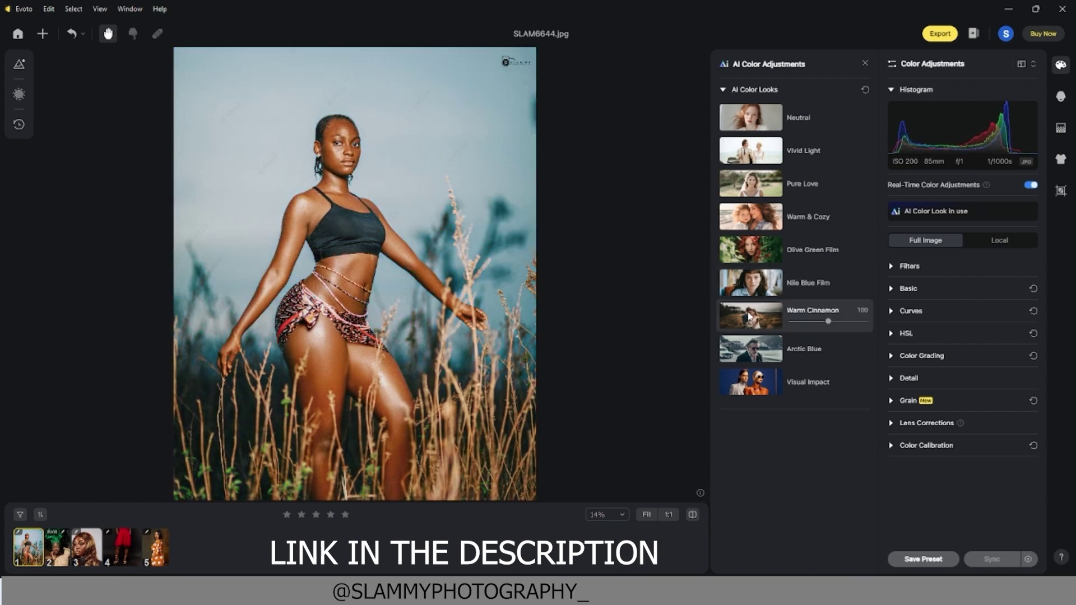
left_click(745, 353)
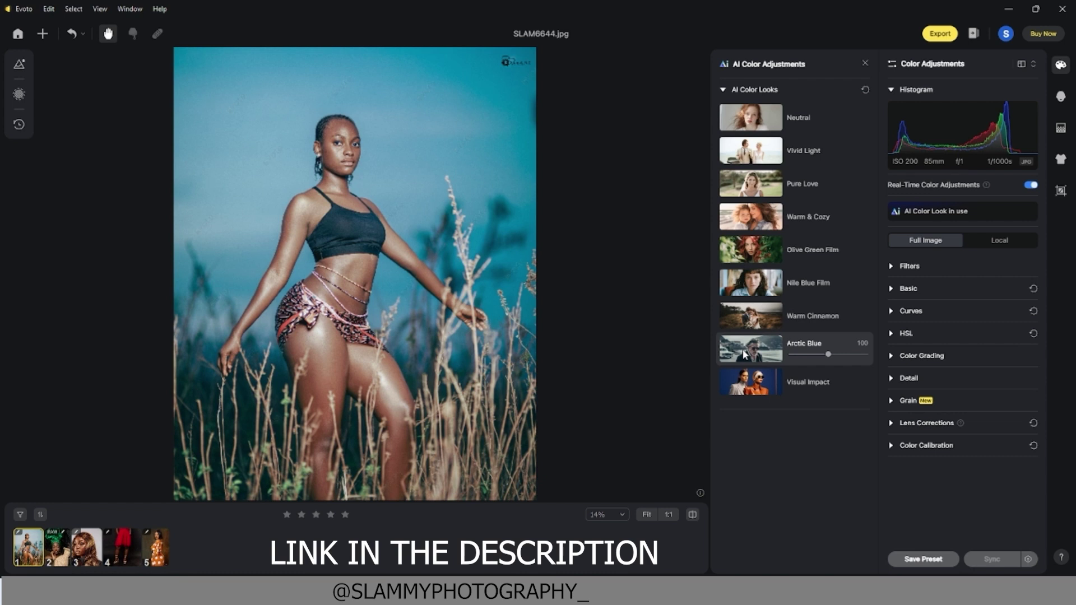
- Apply the Visual Impact AI Color Look at strength 37 and set the white balance Temp to -8
left_click(748, 379)
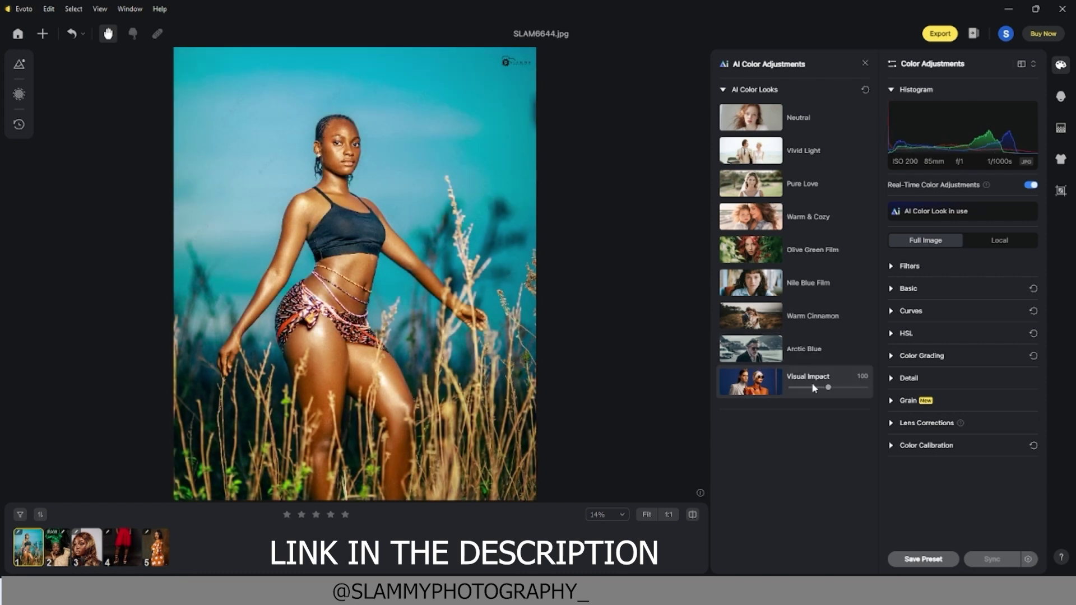
left_click_drag(829, 389, 802, 392)
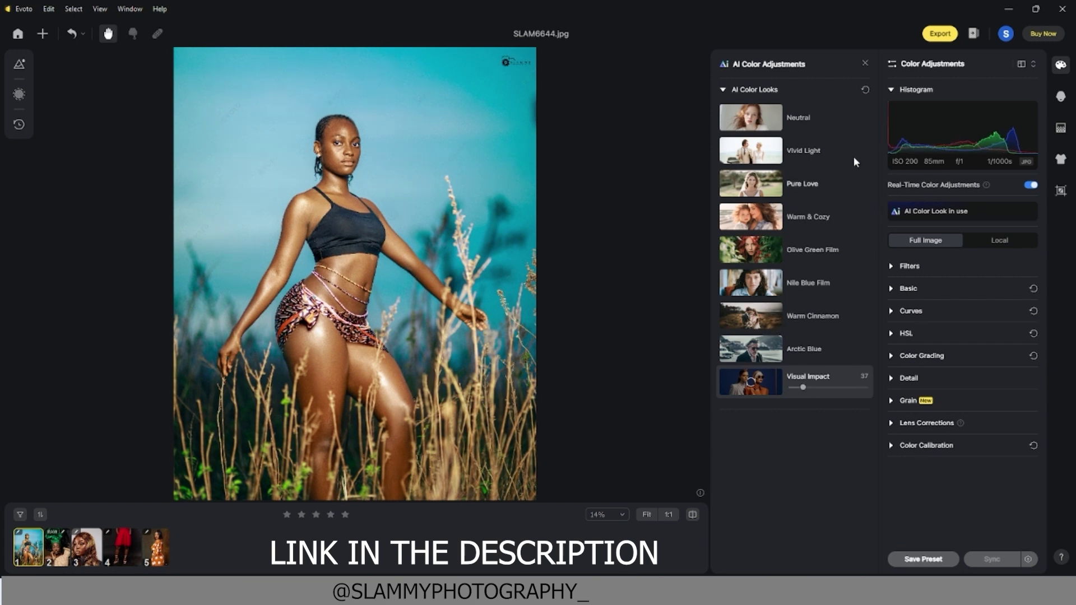
left_click(895, 288)
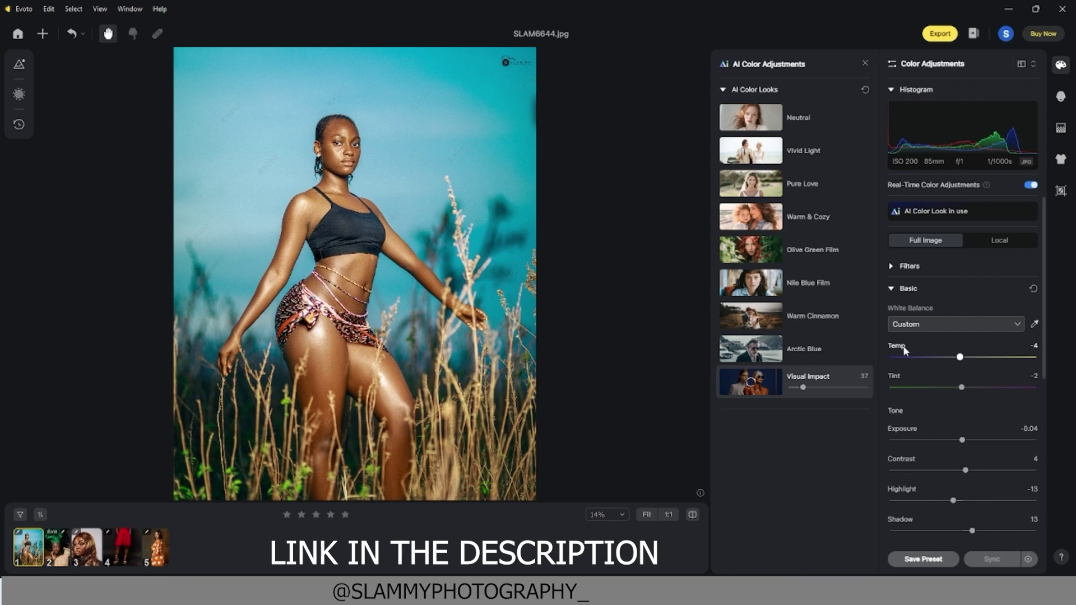
mouse_move(960, 358)
left_mouse_down()
mouse_move(978, 358)
mouse_move(935, 358)
mouse_move(968, 358)
mouse_move(957, 360)
left_mouse_up()
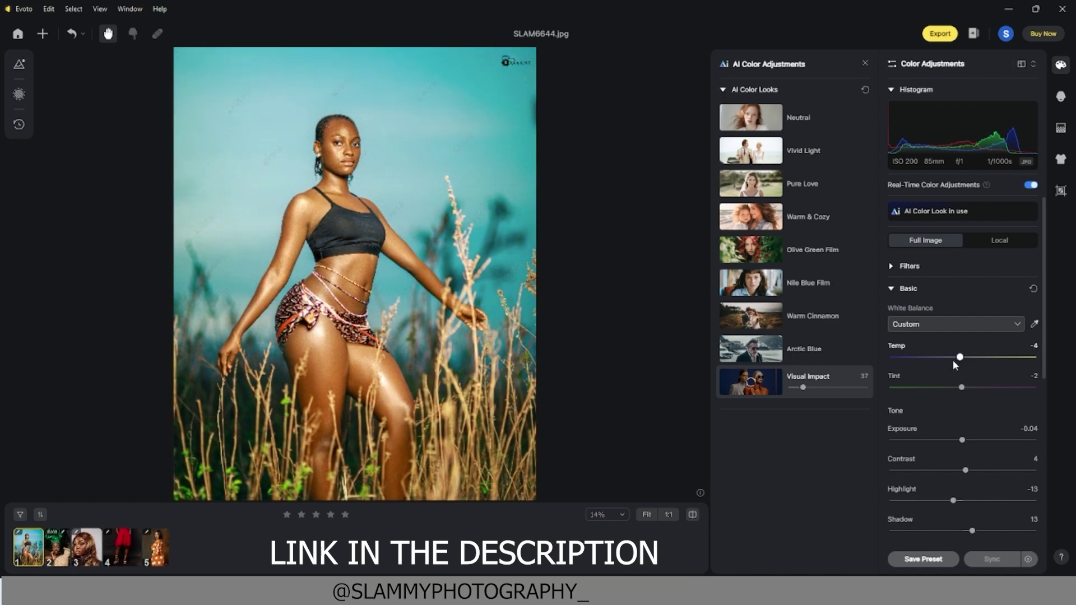
scroll(915, 453, "down", 2)
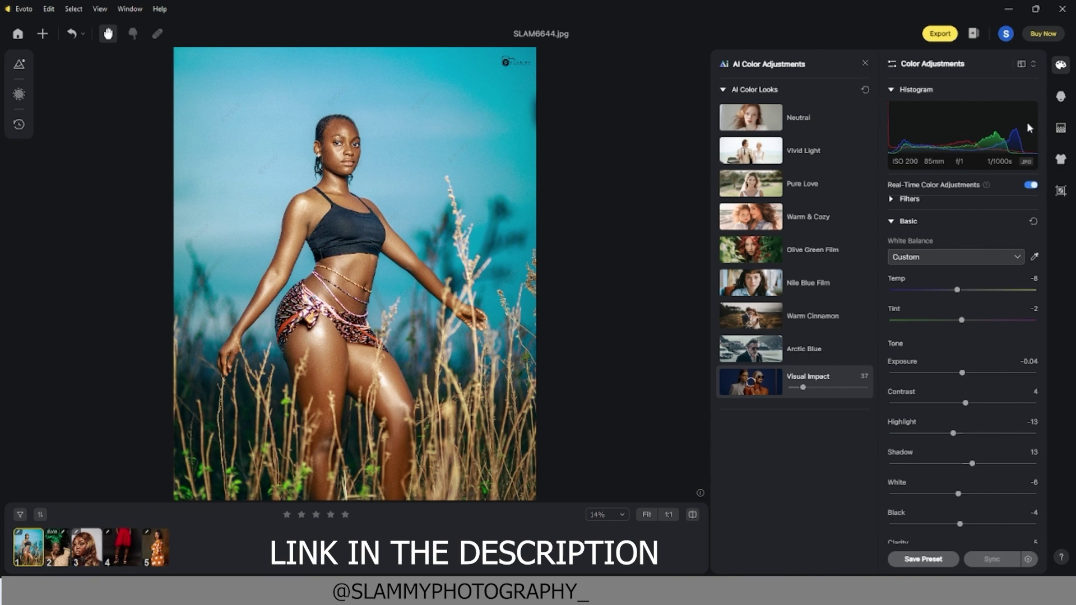
- Replace the sky with number 08 from Sunset & Sunrise Skies, trying Blue Skies 02 first
left_click(1060, 130)
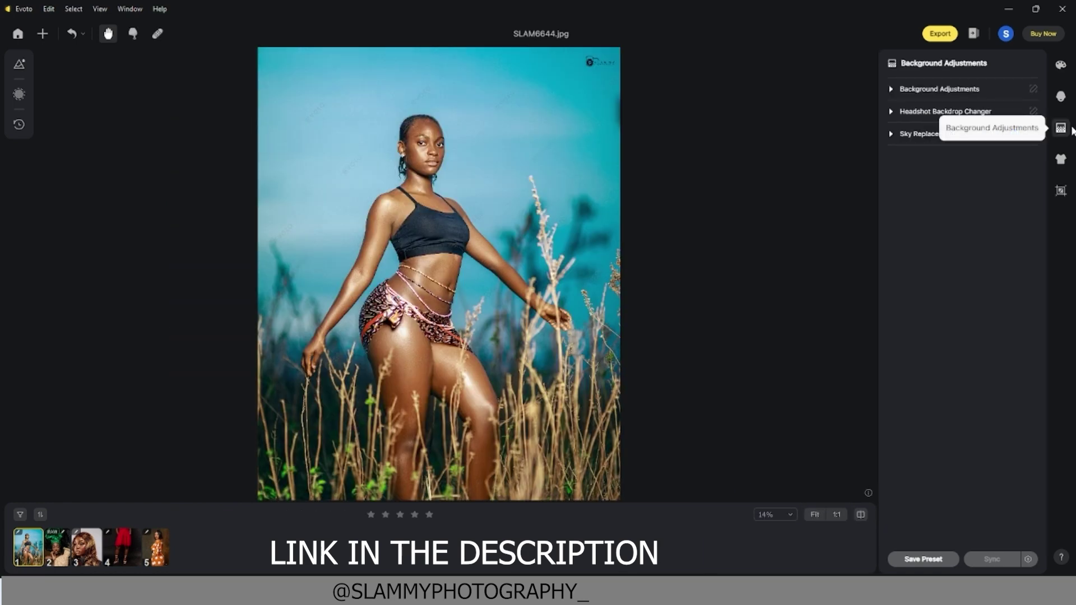
left_click(895, 133)
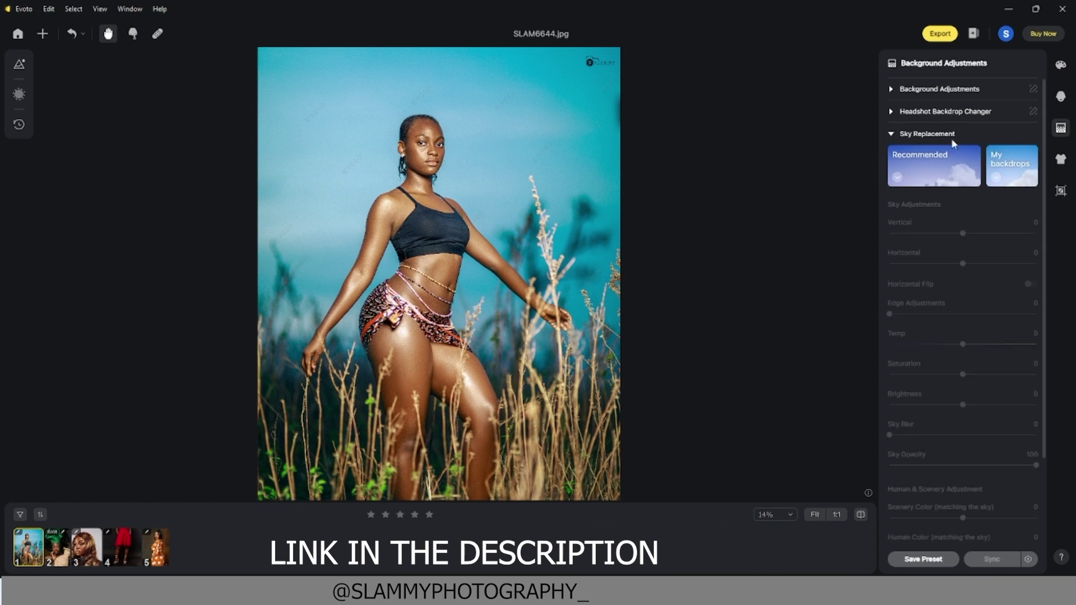
left_click(934, 170)
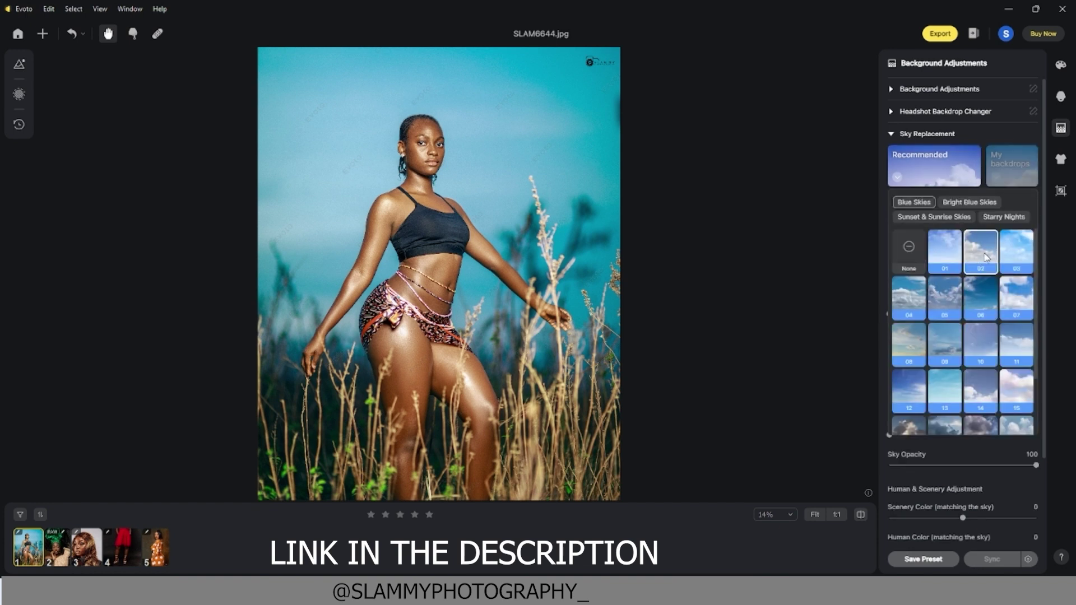
left_click(970, 262)
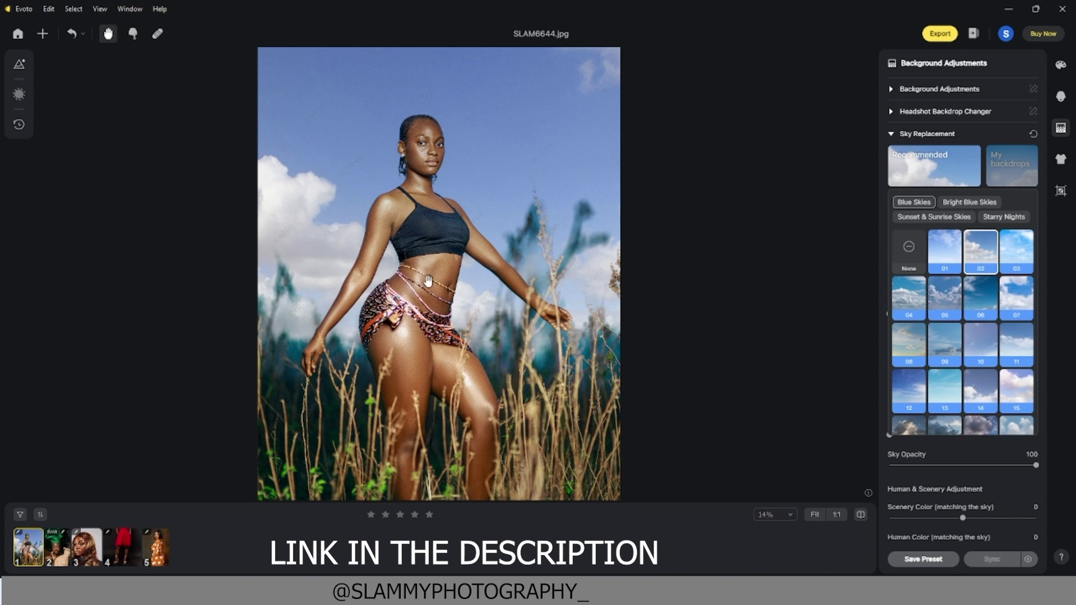
left_click(348, 276)
left_click(348, 276)
left_click(920, 220)
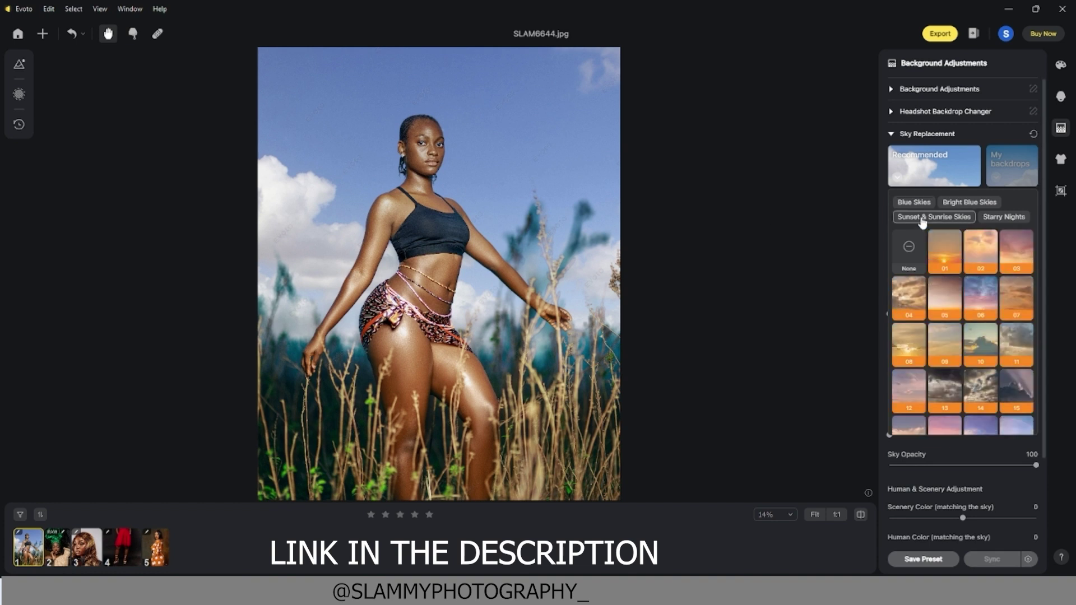
left_click(906, 347)
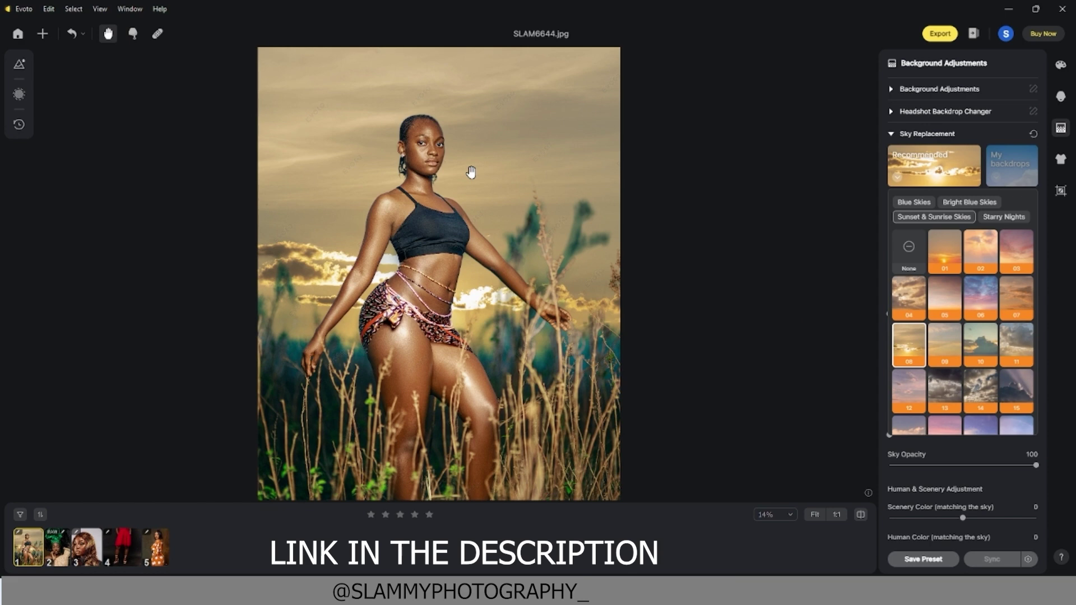
left_click(471, 172)
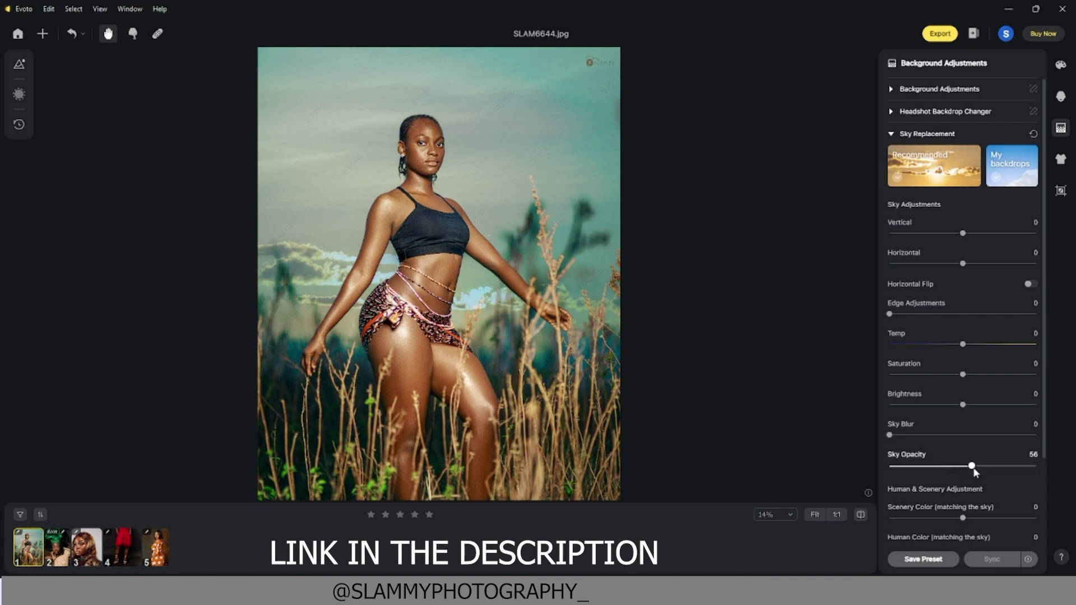
- Set the replaced sky's Sky Opacity to 58, Sky Blur to 28 and Temp to 42
mouse_move(973, 467)
left_mouse_down()
mouse_move(1043, 464)
mouse_move(975, 465)
left_mouse_up()
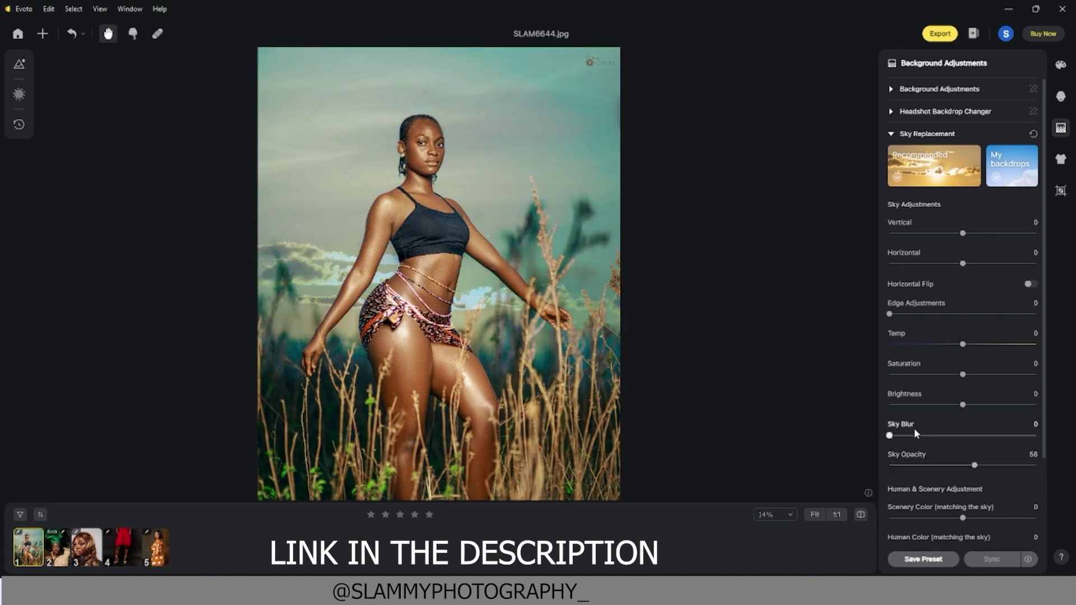
left_click_drag(895, 432, 935, 435)
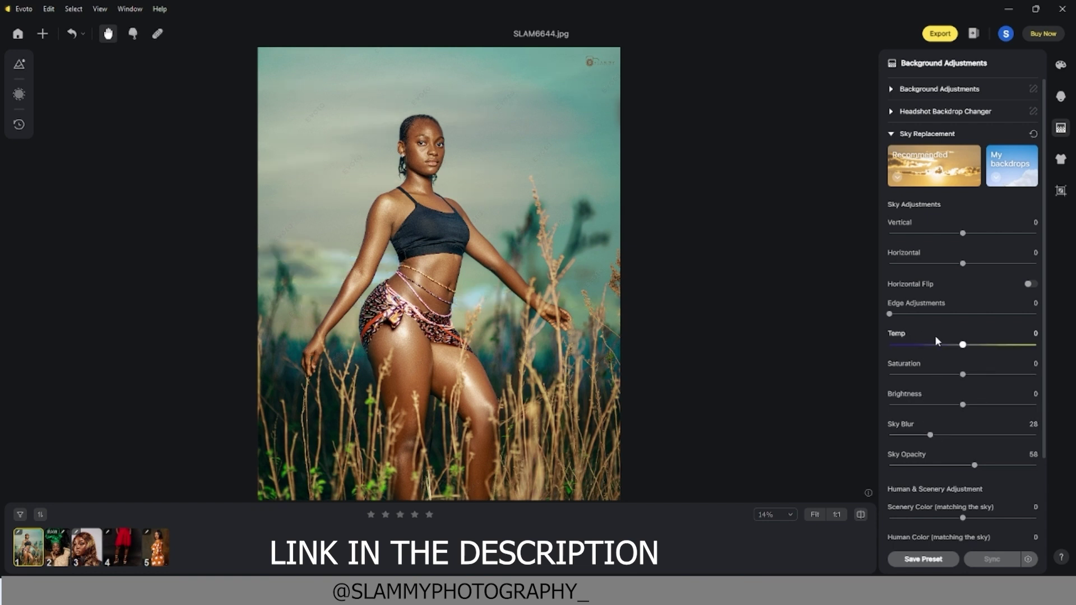
left_click_drag(989, 345, 993, 346)
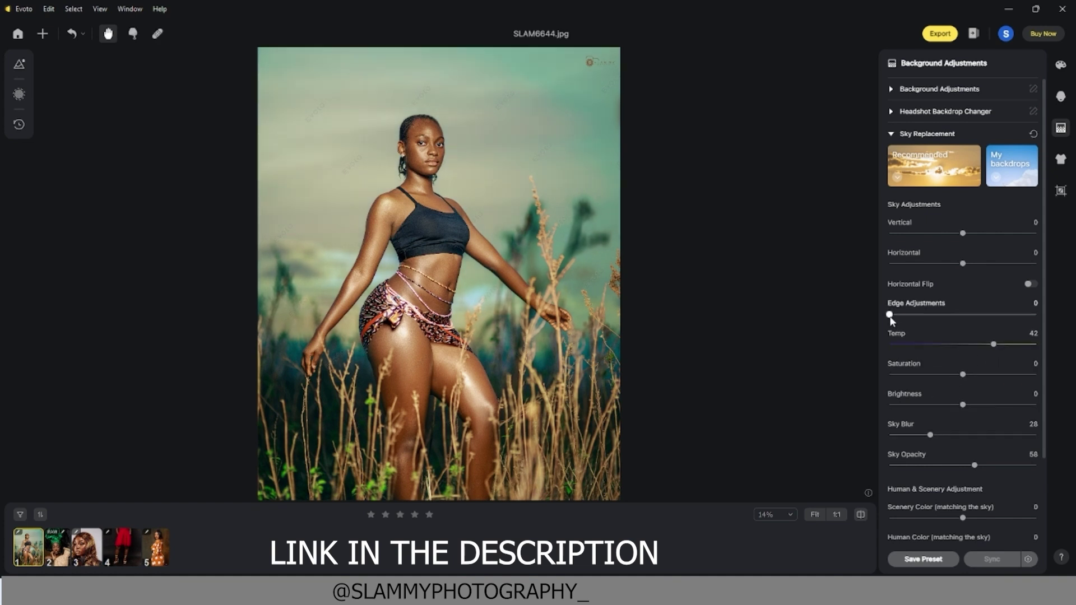
- Set the sky's Edge Adjustments to 28, trying 12 first, and inspect the outline around the waist and arm
left_click_drag(889, 314, 902, 315)
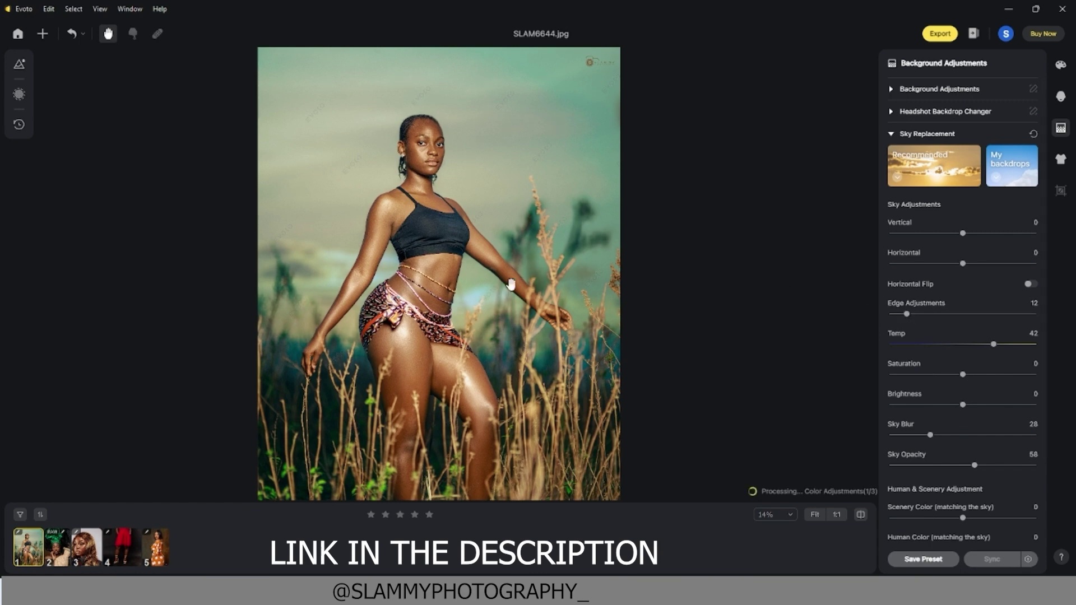
key("ctrl+equal")
key("ctrl+equal")
key("ctrl+equal")
key("ctrl+equal")
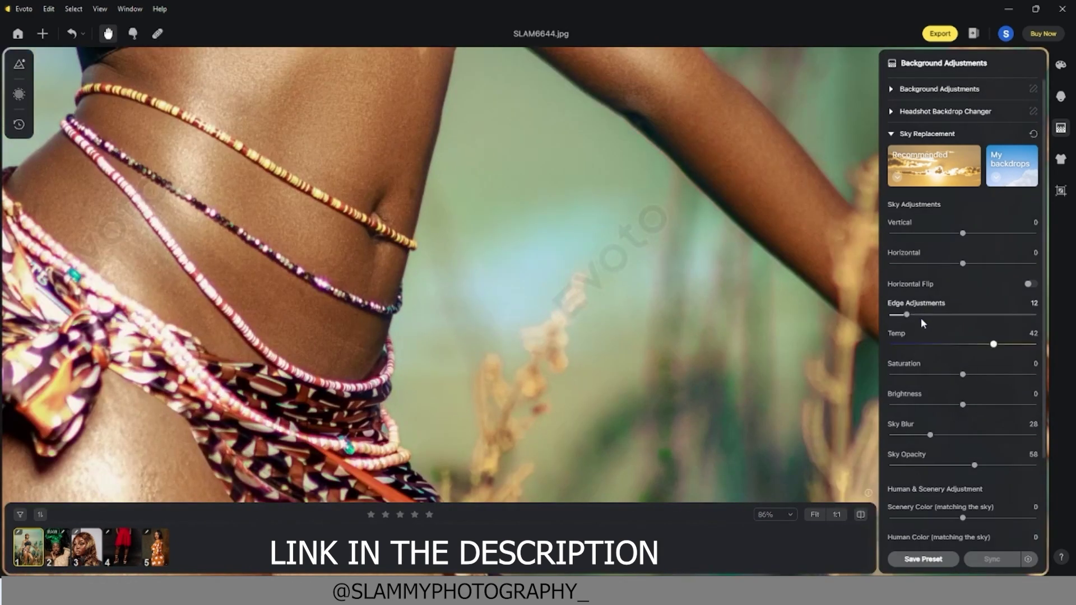
left_click_drag(908, 314, 930, 314)
key("ctrl+0")
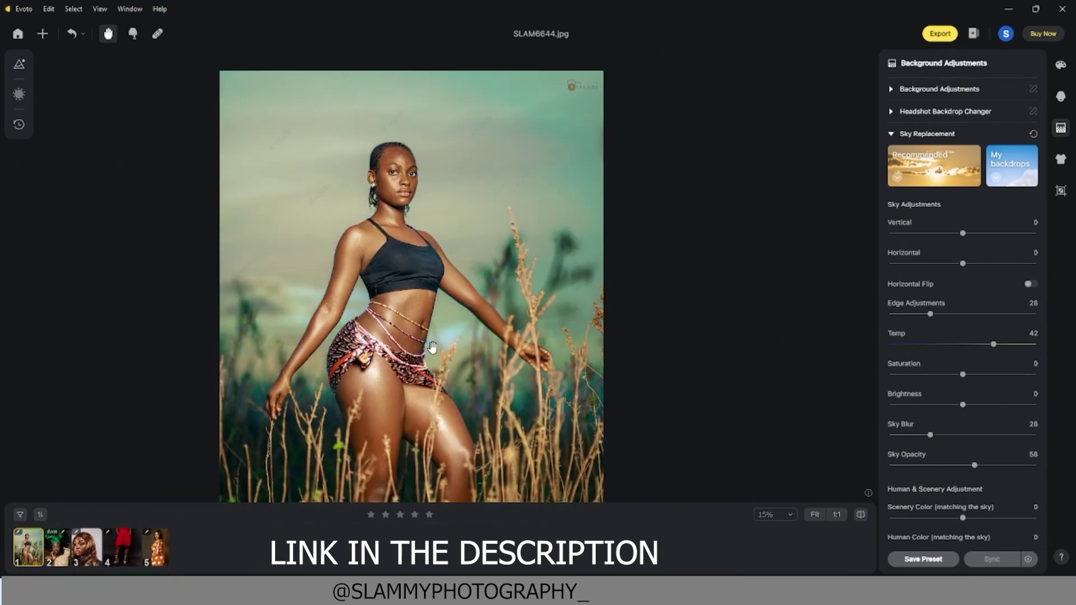
scroll(434, 359, "down", 2)
scroll(436, 373, "up", 1)
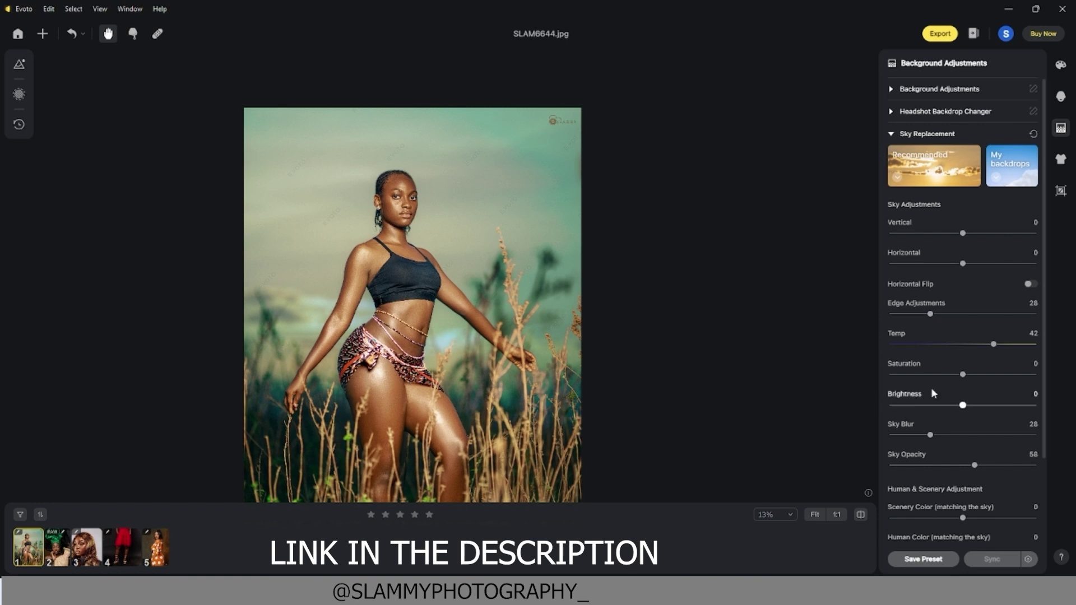
- Set Human Color (matching the sky) to 53 and raise Scenery Color (matching the sky)
scroll(932, 391, "down", 3)
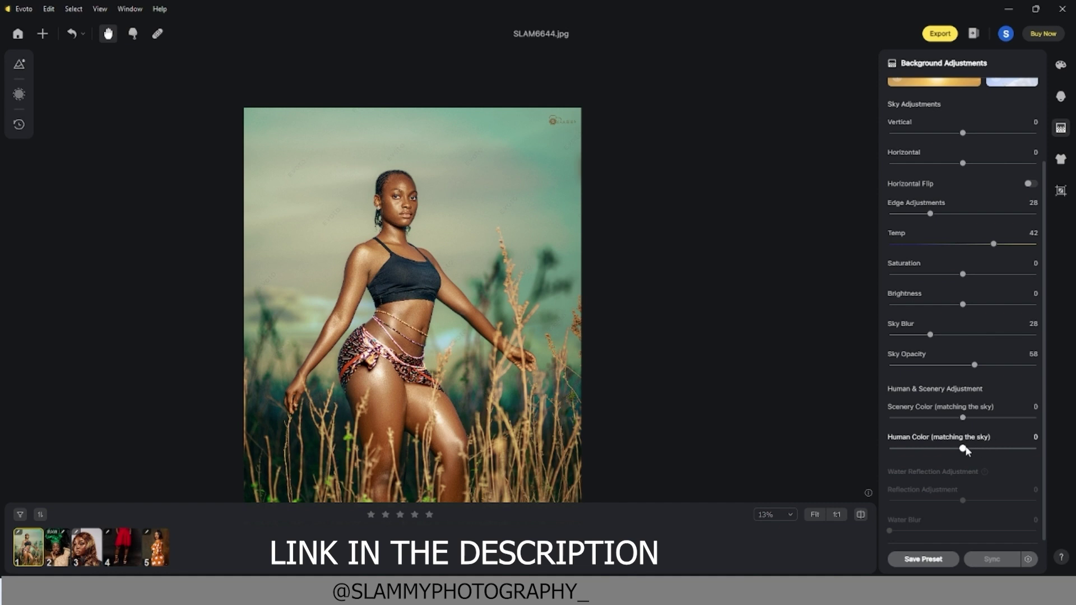
left_click_drag(963, 448, 1002, 448)
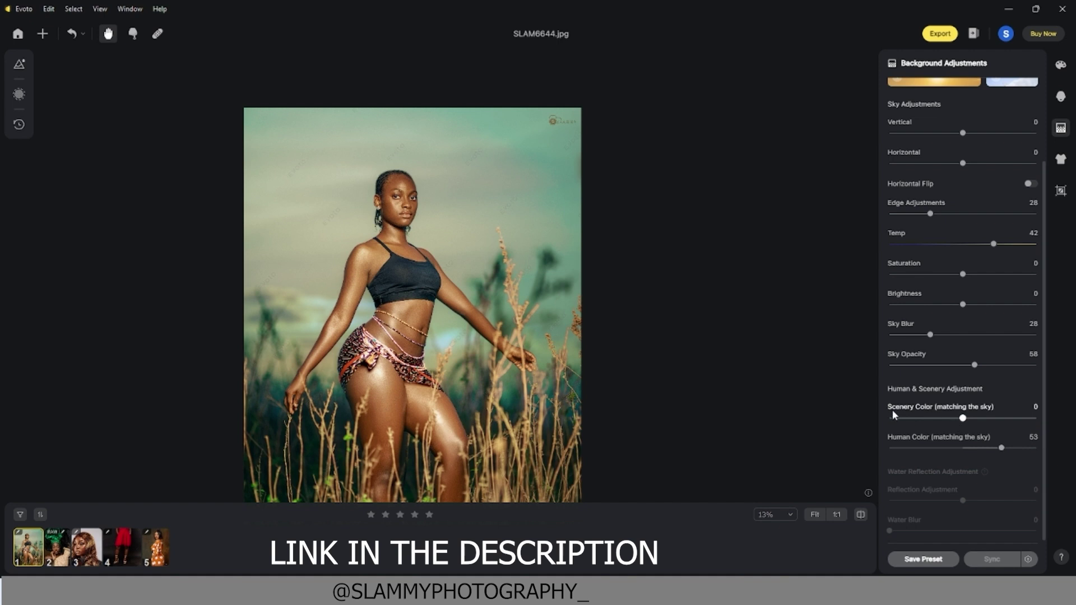
left_click_drag(963, 418, 986, 420)
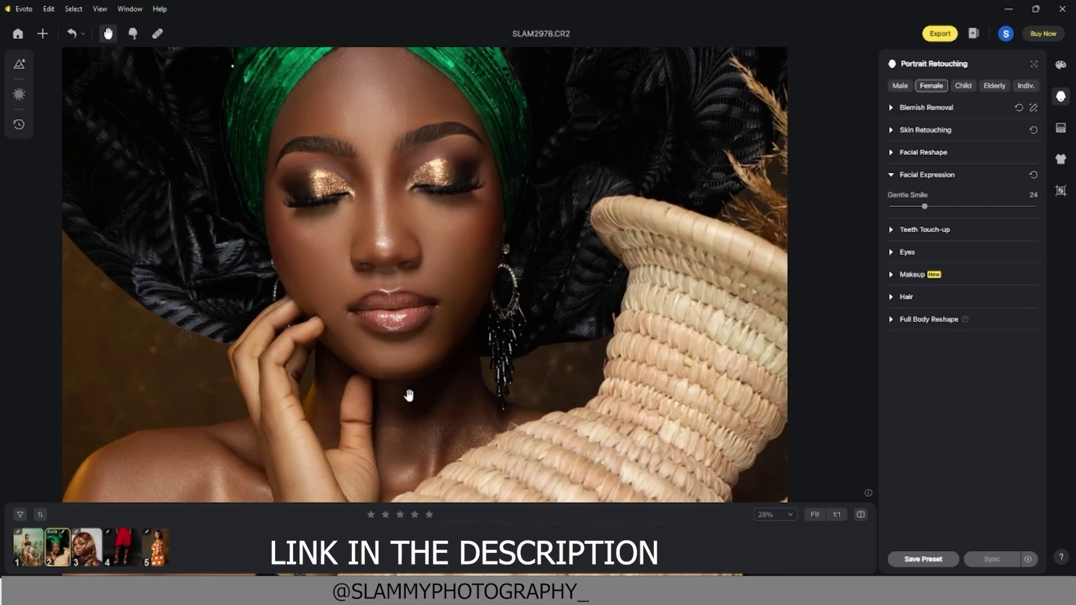
- Open the third photo, set Remove Stray Hairs to 99 under Hair, and check the hair up close
left_click(86, 552)
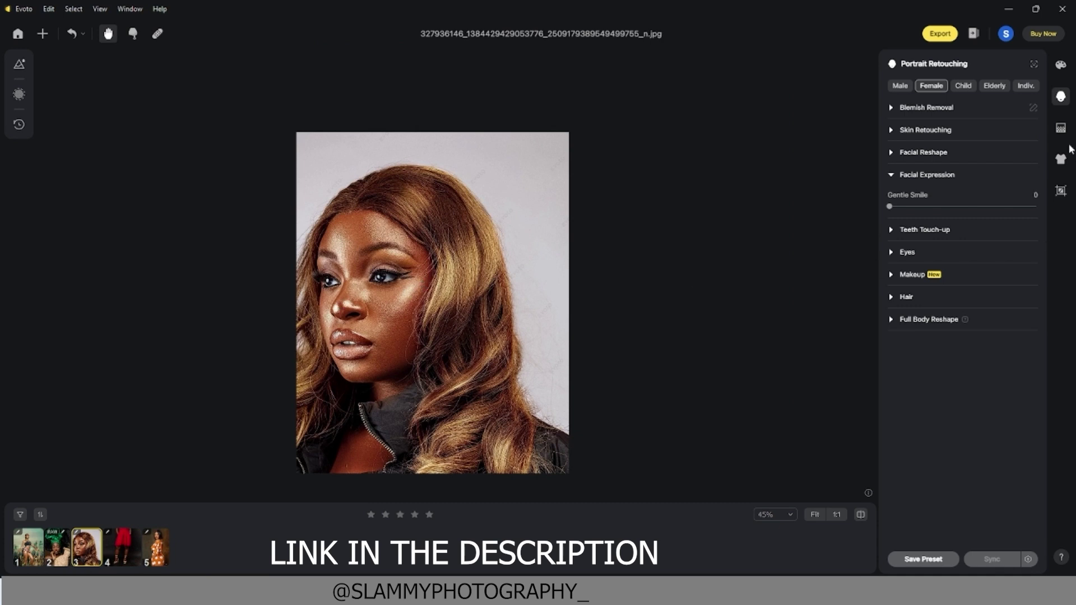
left_click(892, 297)
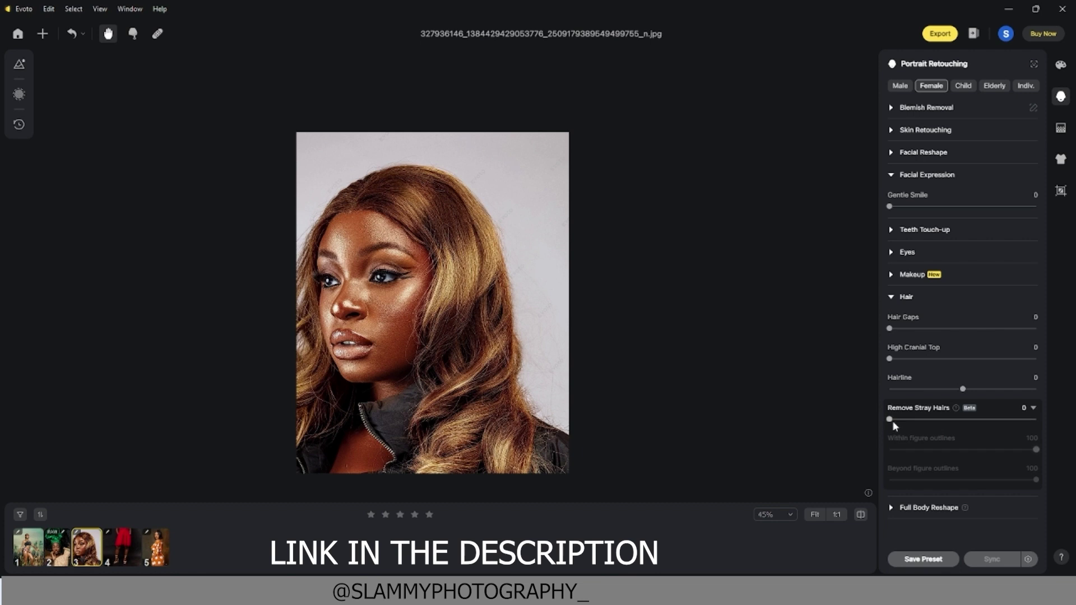
left_click_drag(891, 422, 1035, 419)
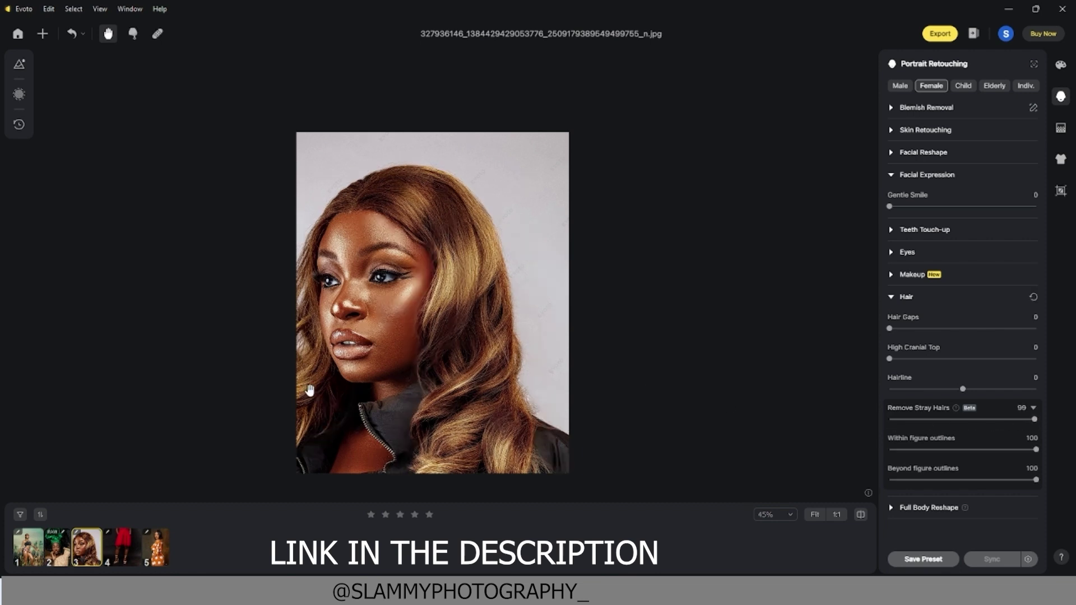
scroll(328, 375, "up", 3)
scroll(328, 375, "down", 3)
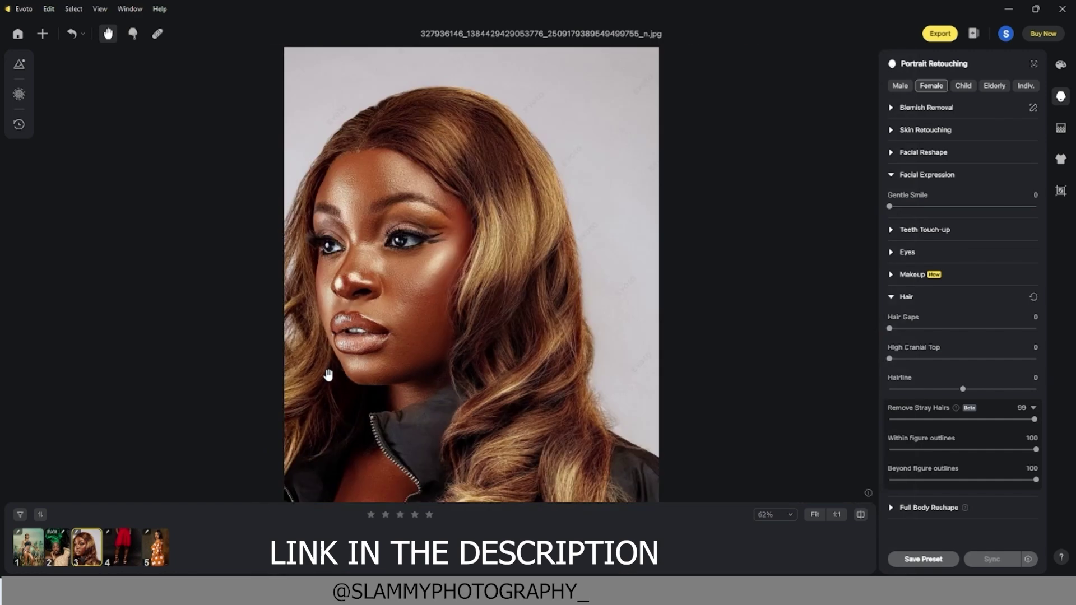
scroll(329, 374, "up", 2)
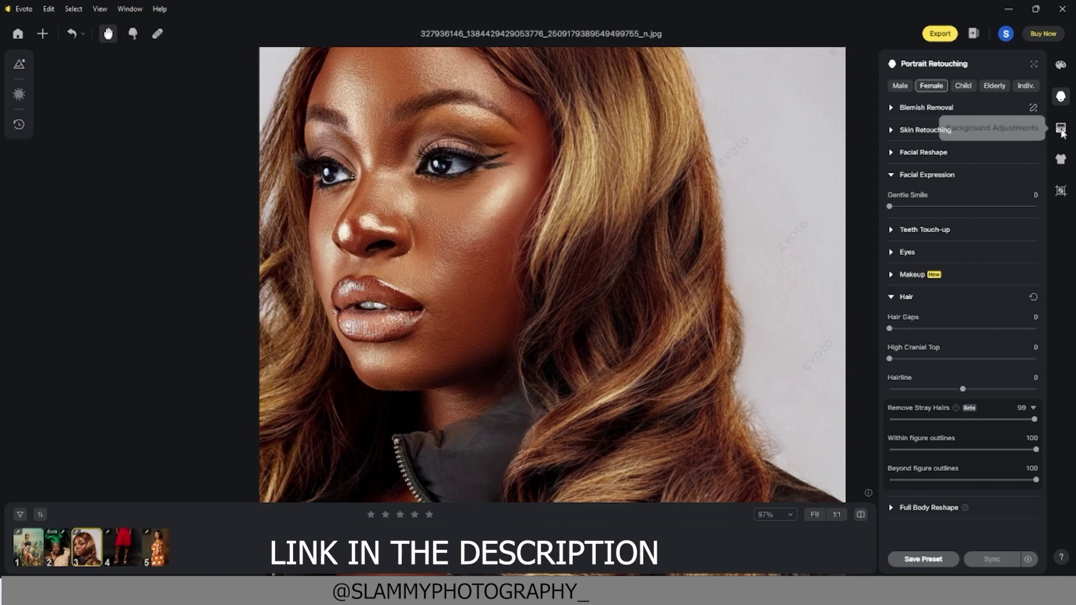
- Change the third portrait's headshot backdrop to Fabric02, trying Black first
left_click(1060, 129)
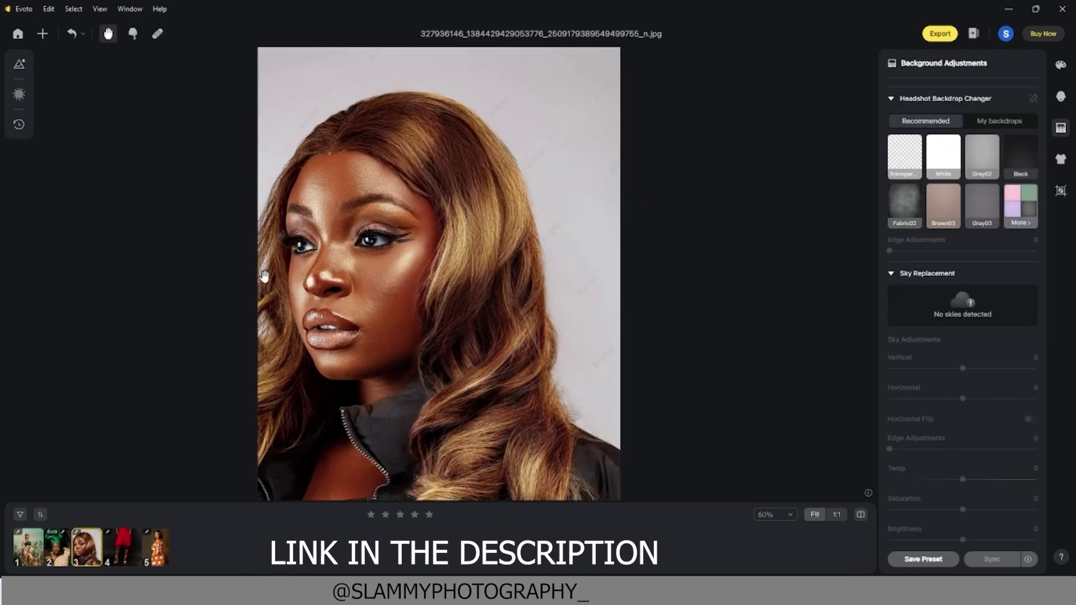
left_click(1019, 157)
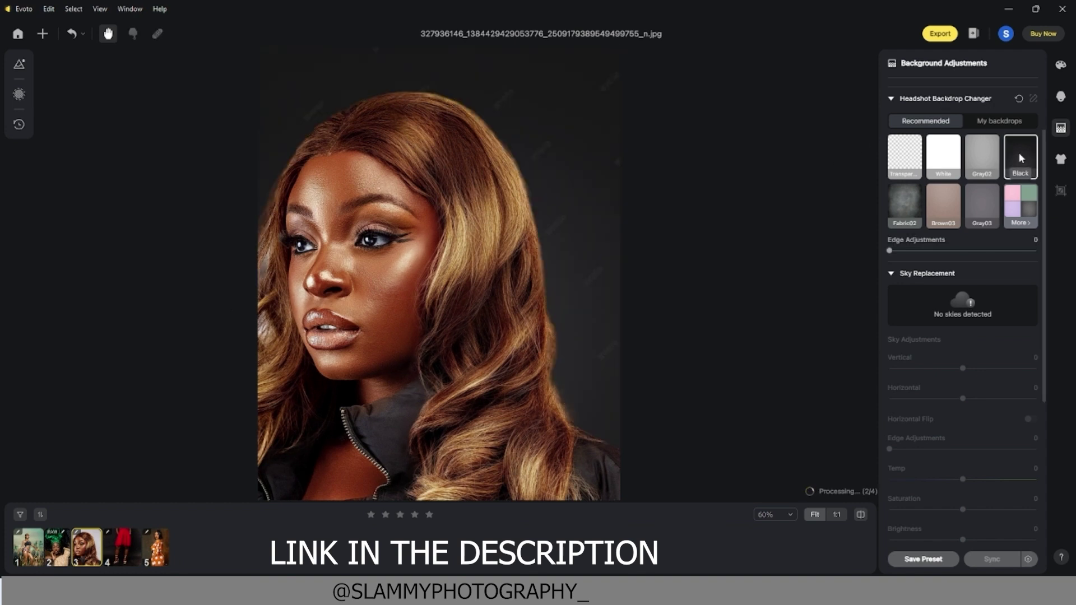
left_click(902, 203)
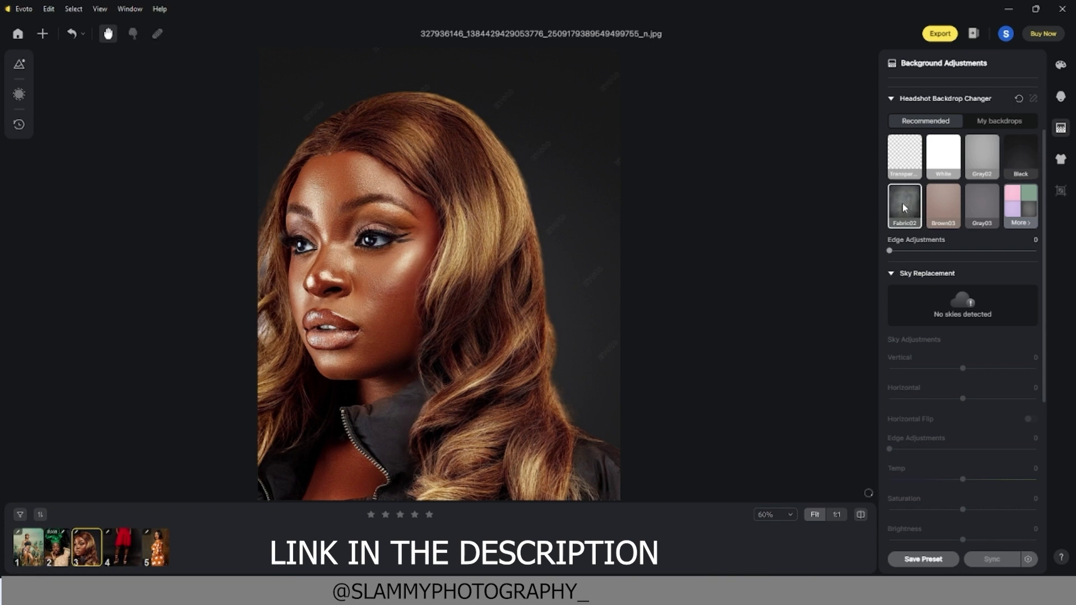
- Change the portrait's headshot backdrop to Gray03, trying Brown03 first
left_click(943, 201)
left_click(980, 196)
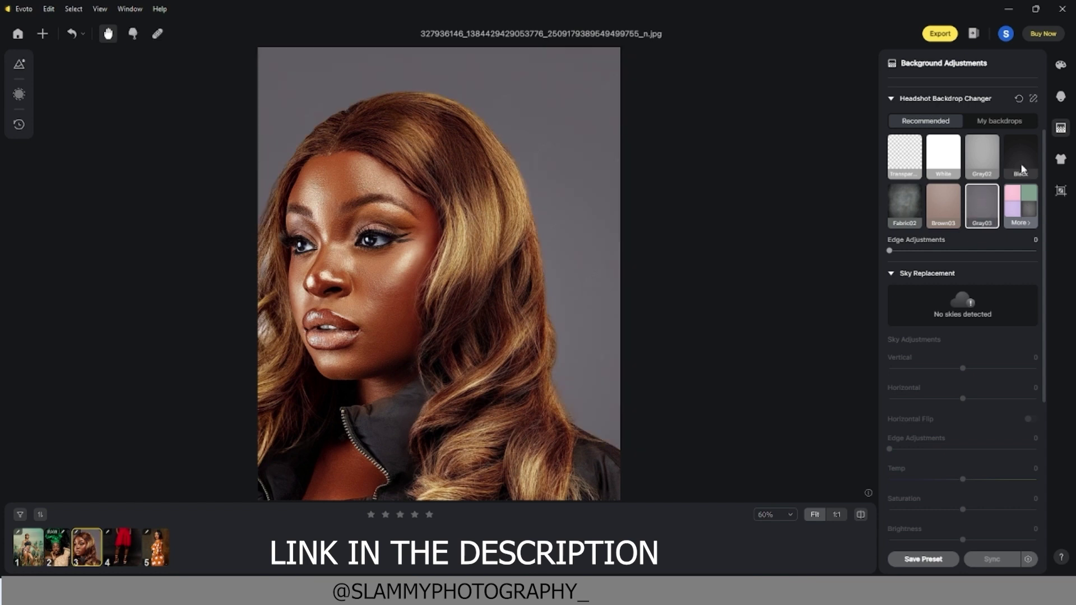
- Import colour-3277733 from Pictures > 33 REVAMP BKG > 112 NEW BEST BKG as a custom backdrop and apply it to the portrait
left_click(999, 123)
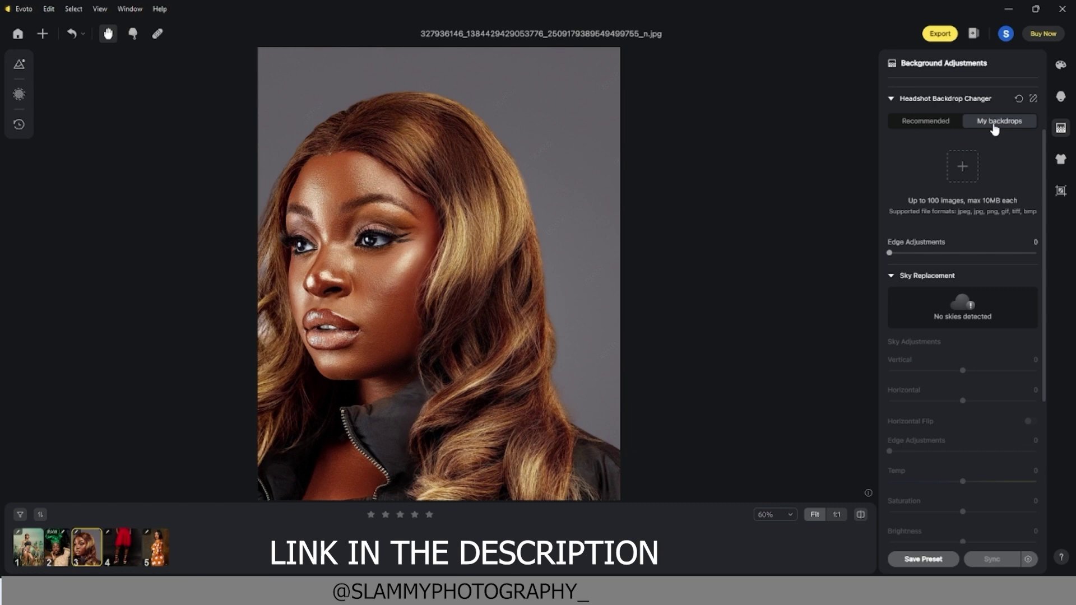
left_click(956, 174)
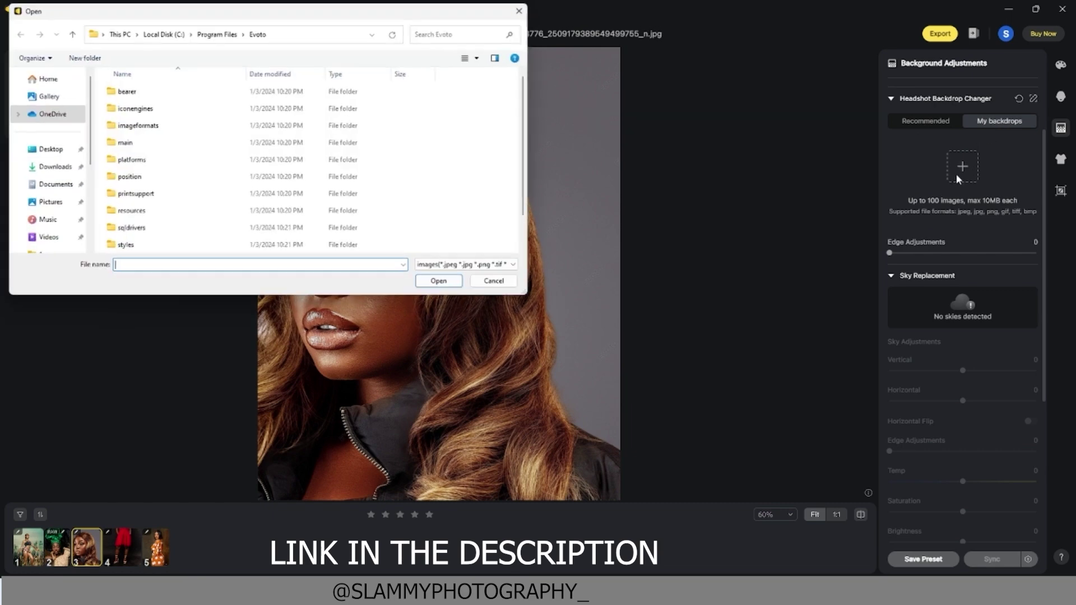
left_click(41, 205)
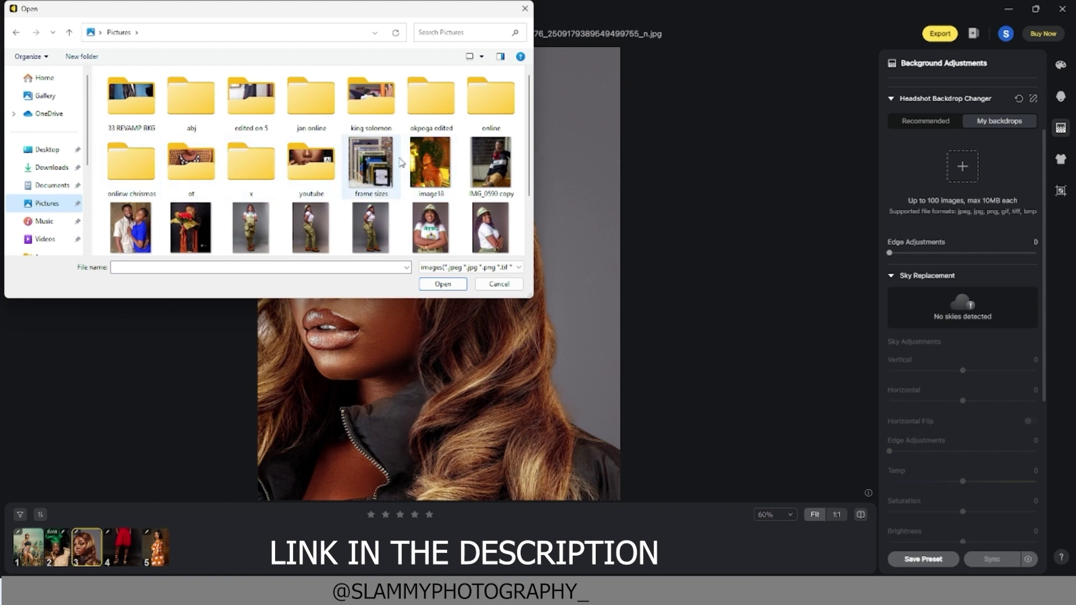
left_click(122, 111)
double_click(122, 111)
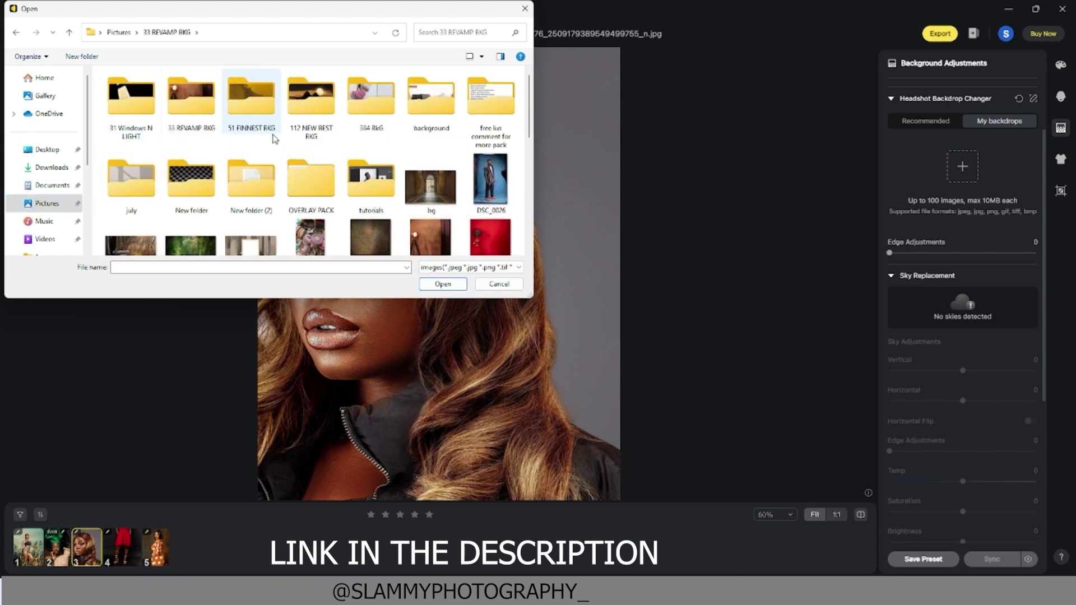
double_click(311, 107)
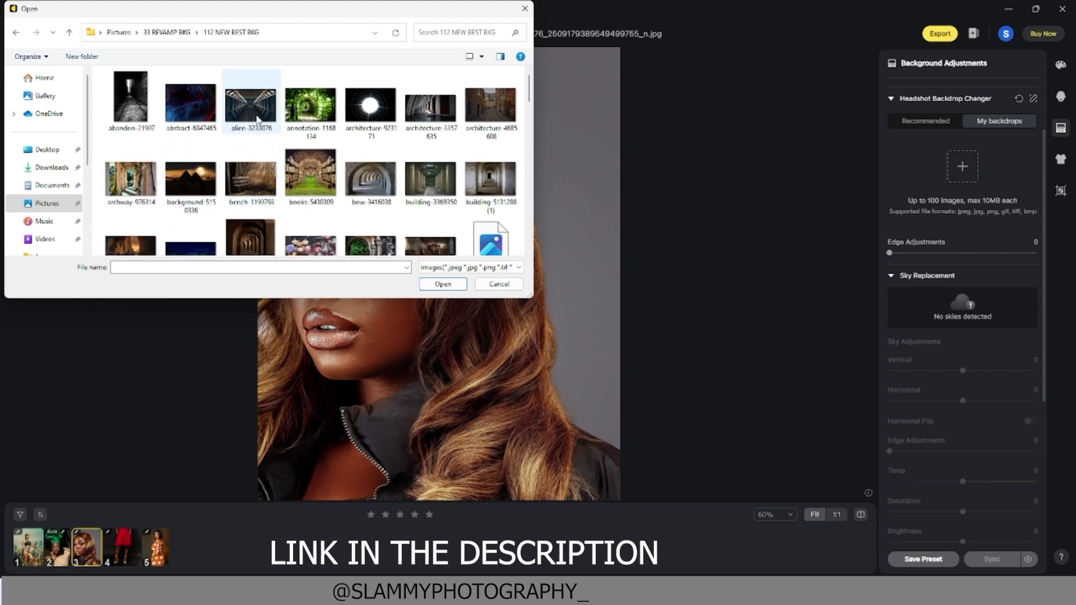
scroll(256, 141, "down", 3)
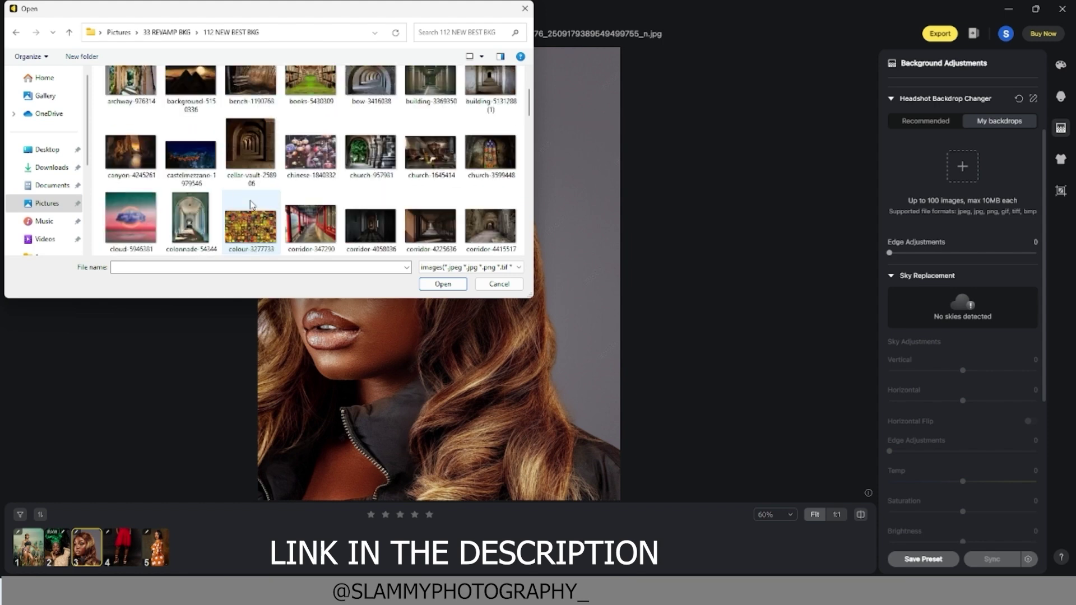
left_click(261, 162)
left_click(442, 284)
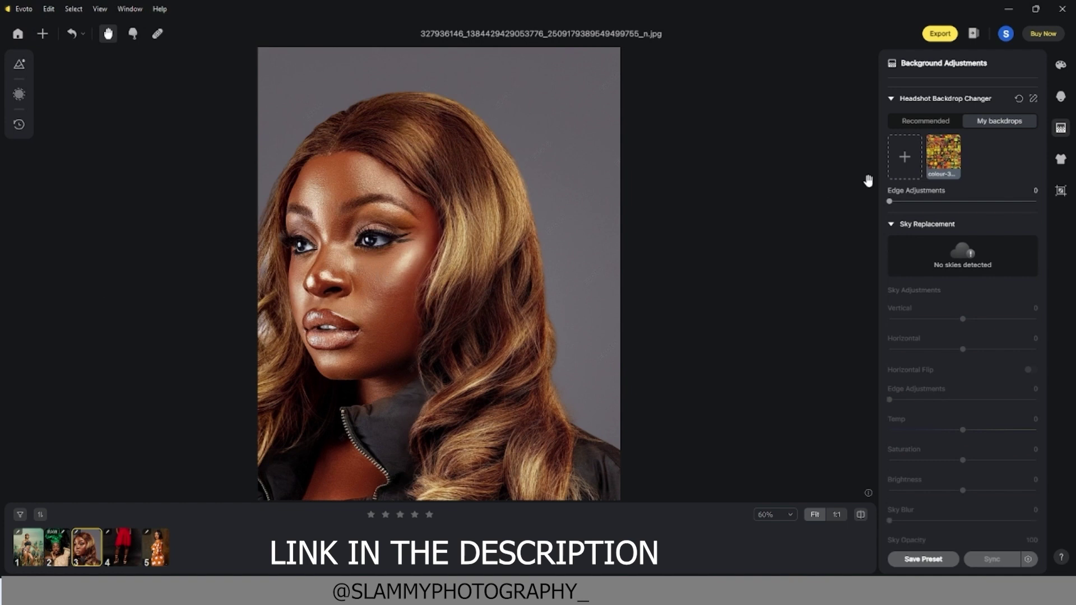
left_click(945, 161)
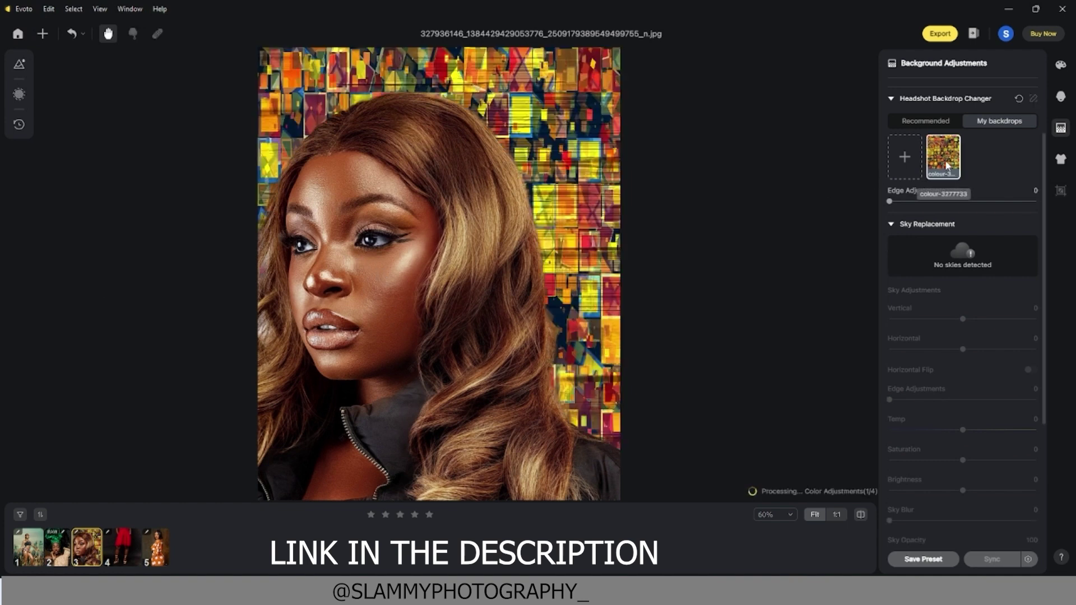
- Replace the custom backdrop with the recommended Gray03, trying Black first
left_click(939, 122)
left_click(1020, 164)
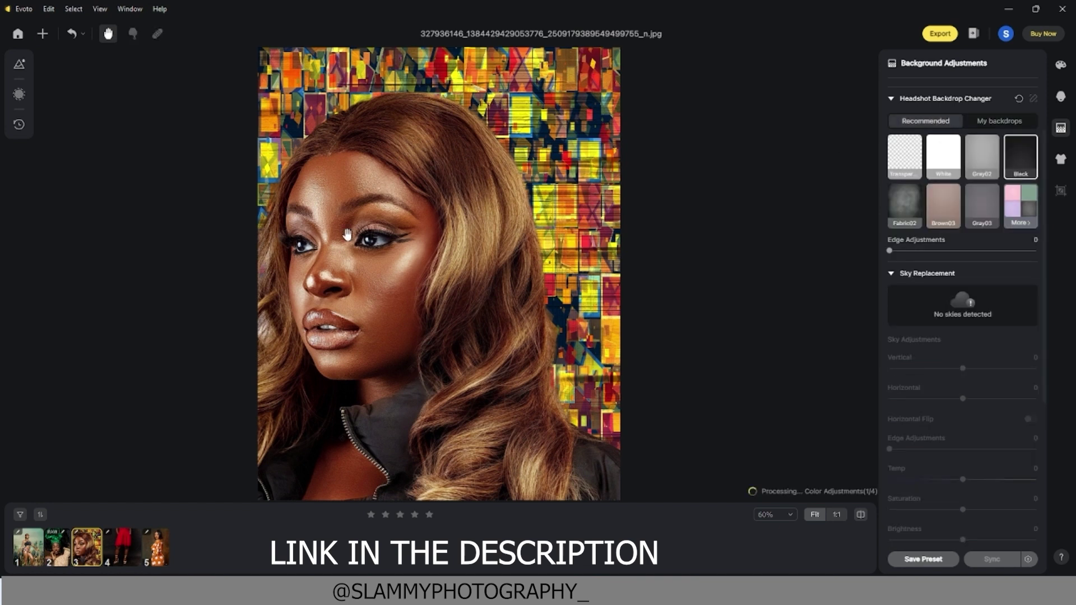
left_click(986, 202)
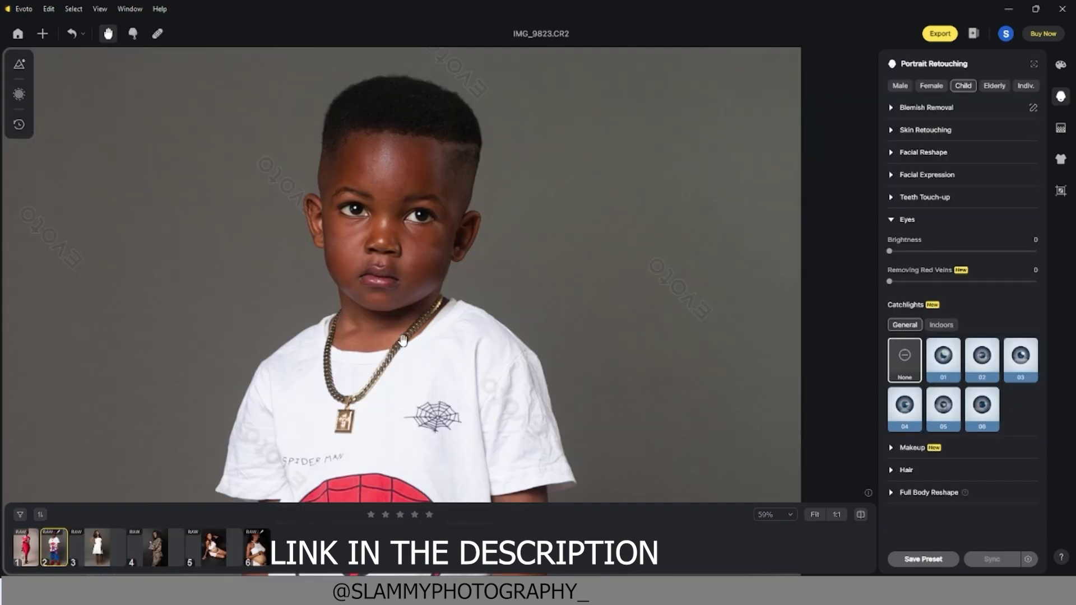
- Set De-wrinkle Clothing to 100 for the boy's white T-shirt in IMG_9823.CR2 and check the fabric up close
left_click(1061, 161)
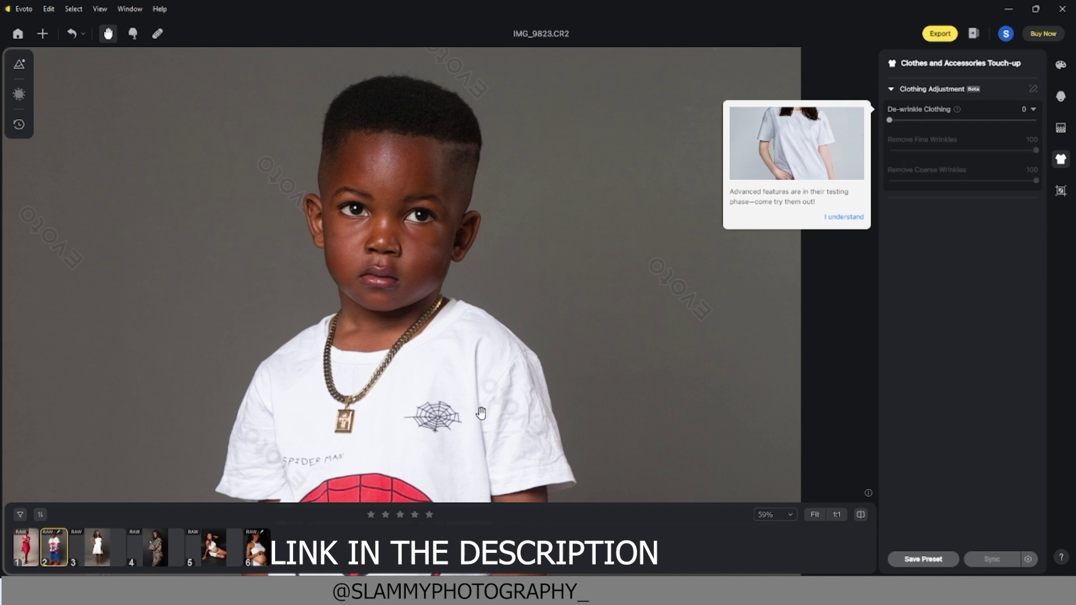
left_click_drag(473, 414, 469, 335)
scroll(496, 338, "up", 3)
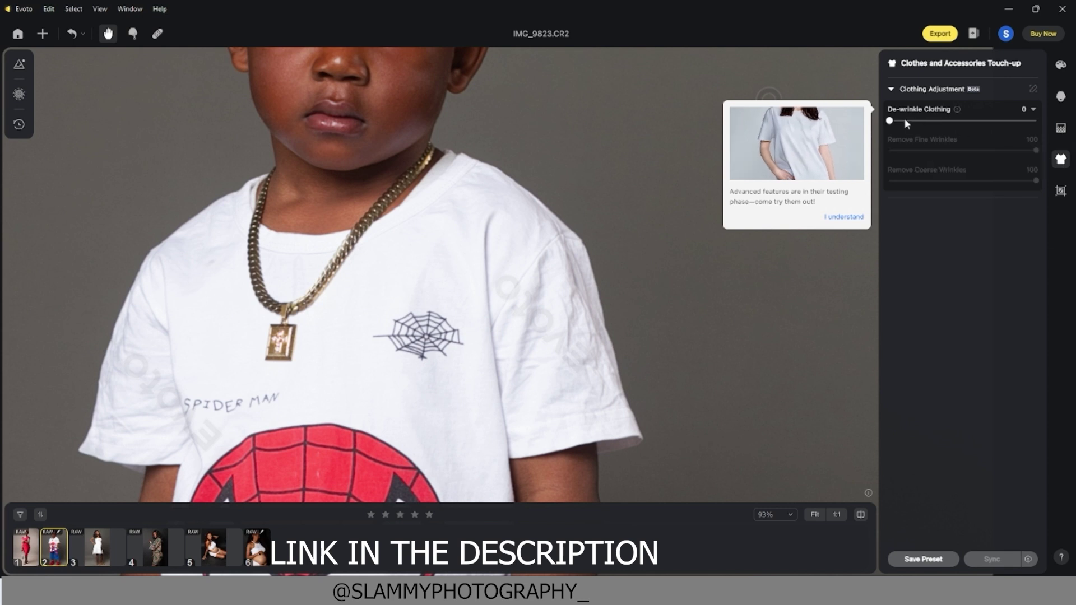
left_click_drag(891, 120, 1049, 132)
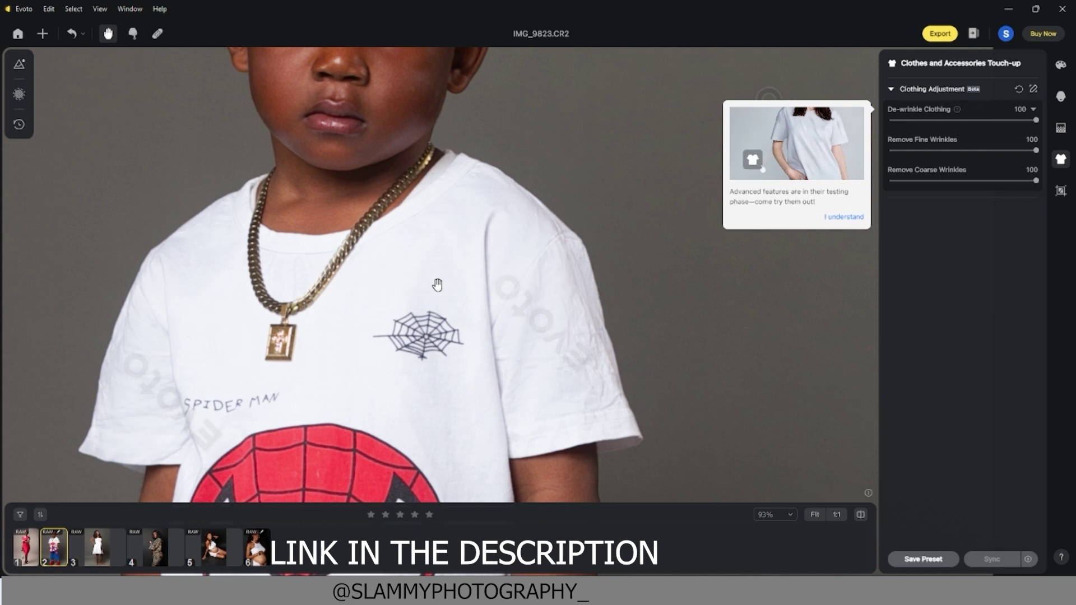
scroll(485, 288, "up", 3)
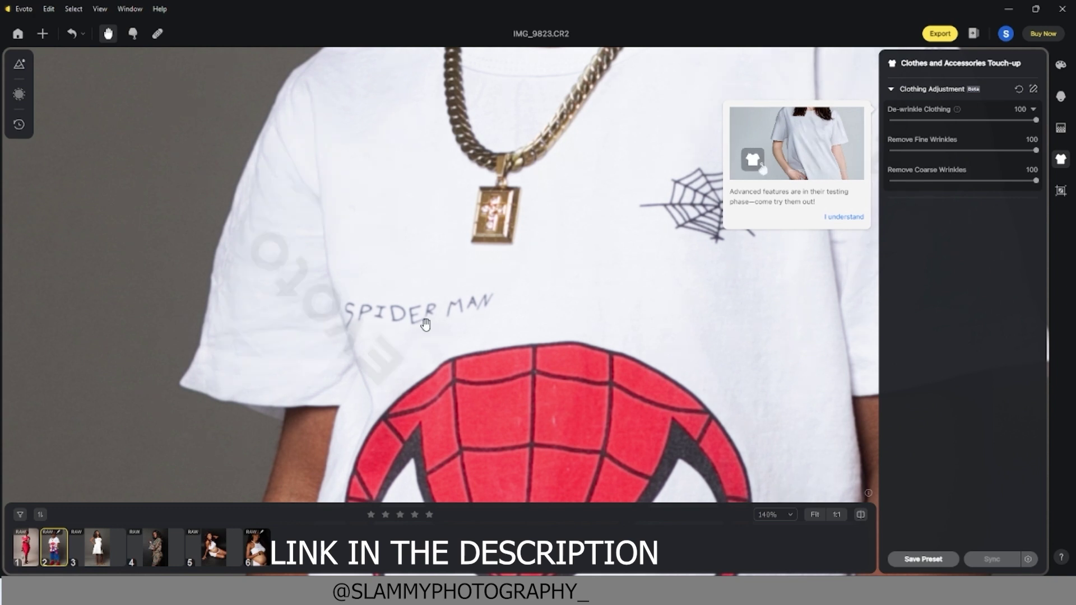
- Set the boy's eye Brightness to 100, trying 79 first, and check the eyes up close and from afar
left_click_drag(536, 218, 432, 389)
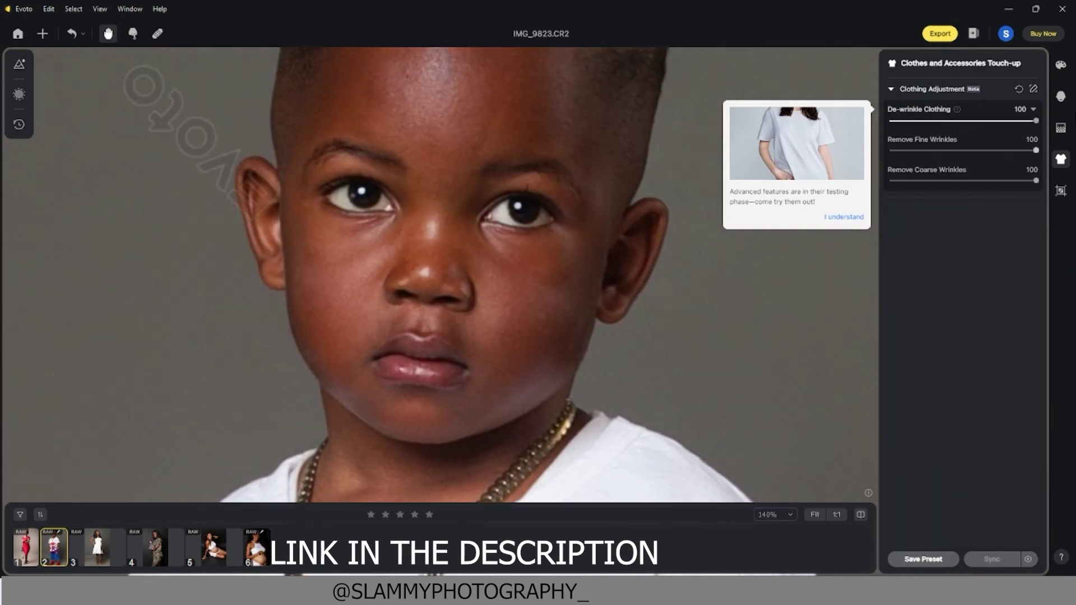
left_click(1061, 97)
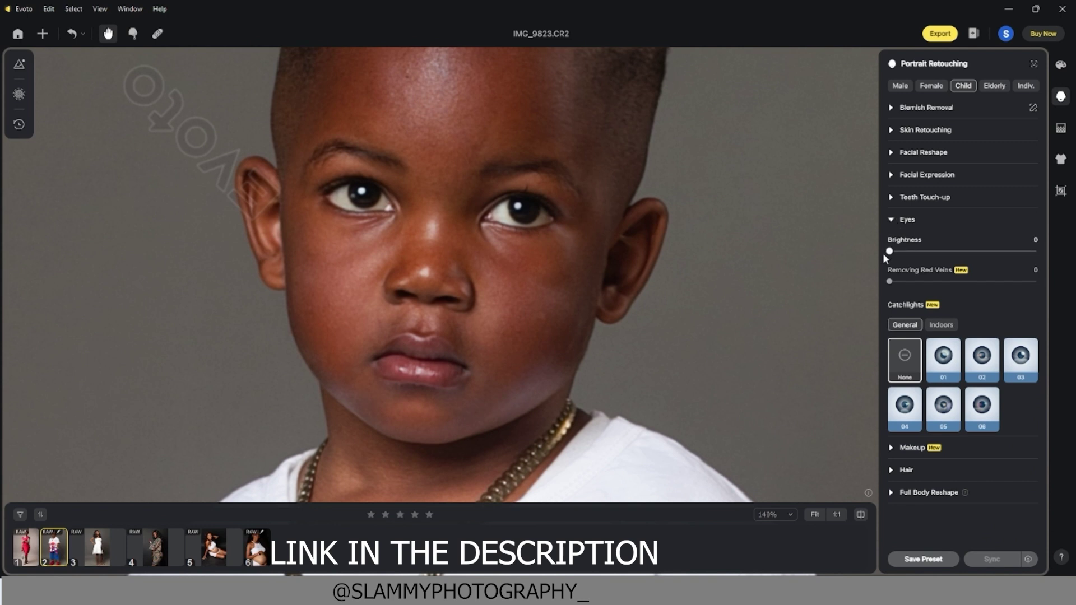
left_click_drag(913, 251, 975, 255)
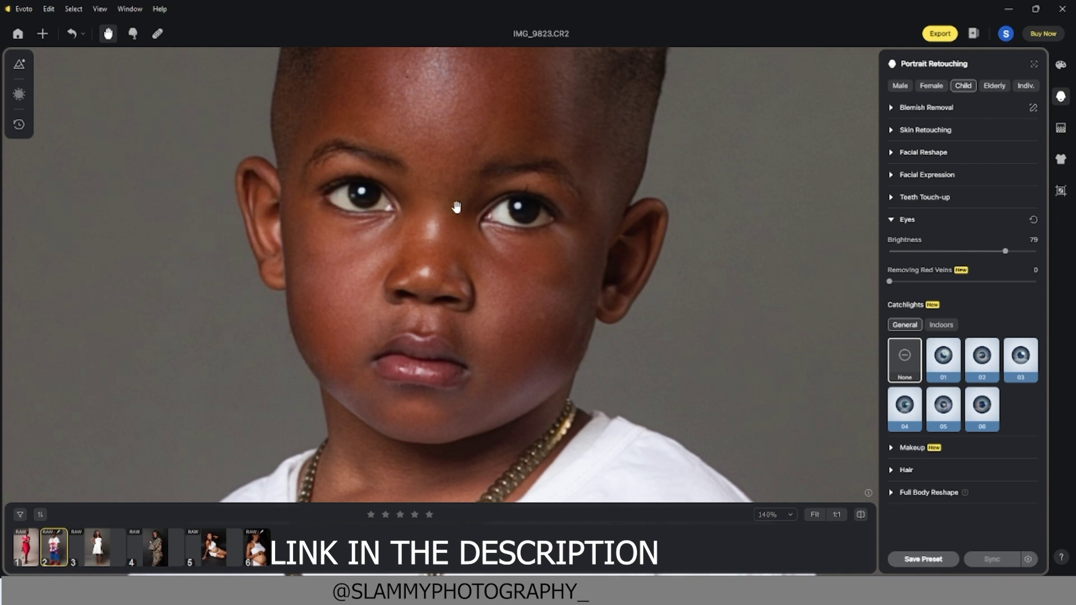
scroll(449, 206, "up", 3)
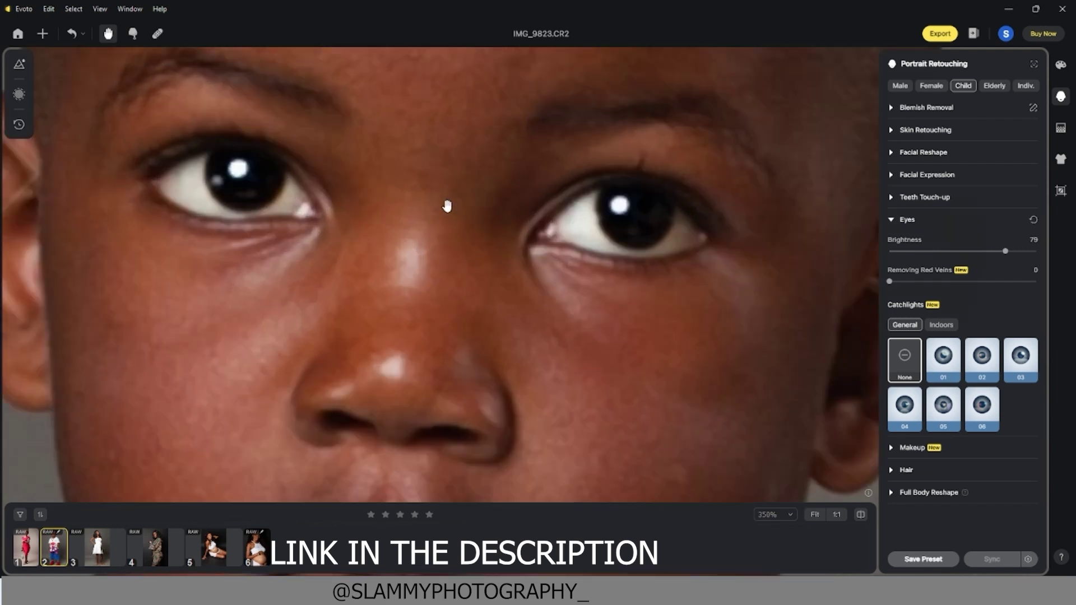
left_click_drag(1013, 251, 1036, 250)
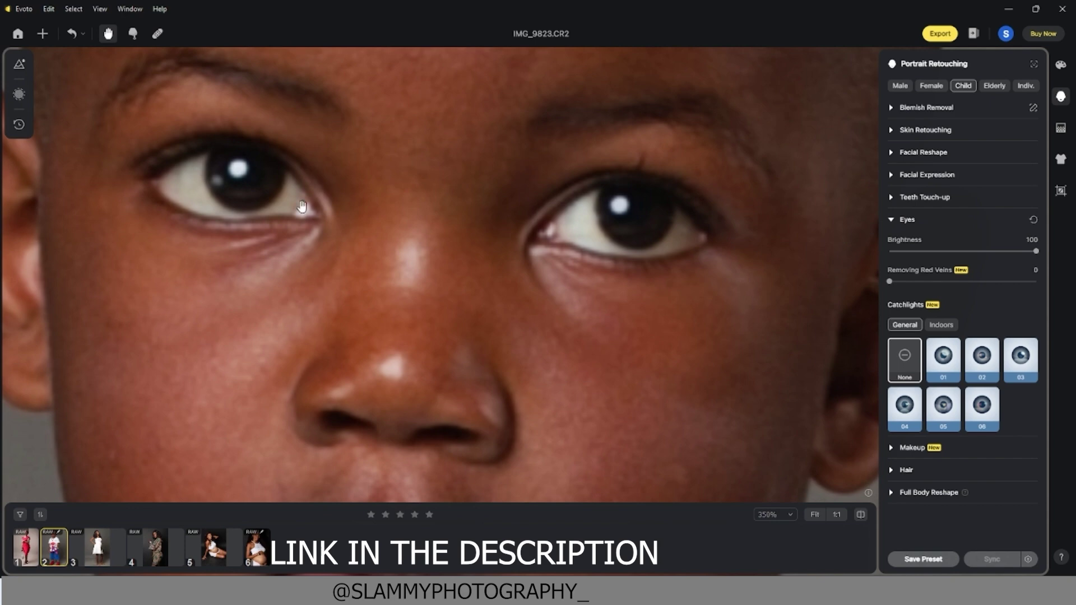
scroll(403, 281, "down", 10)
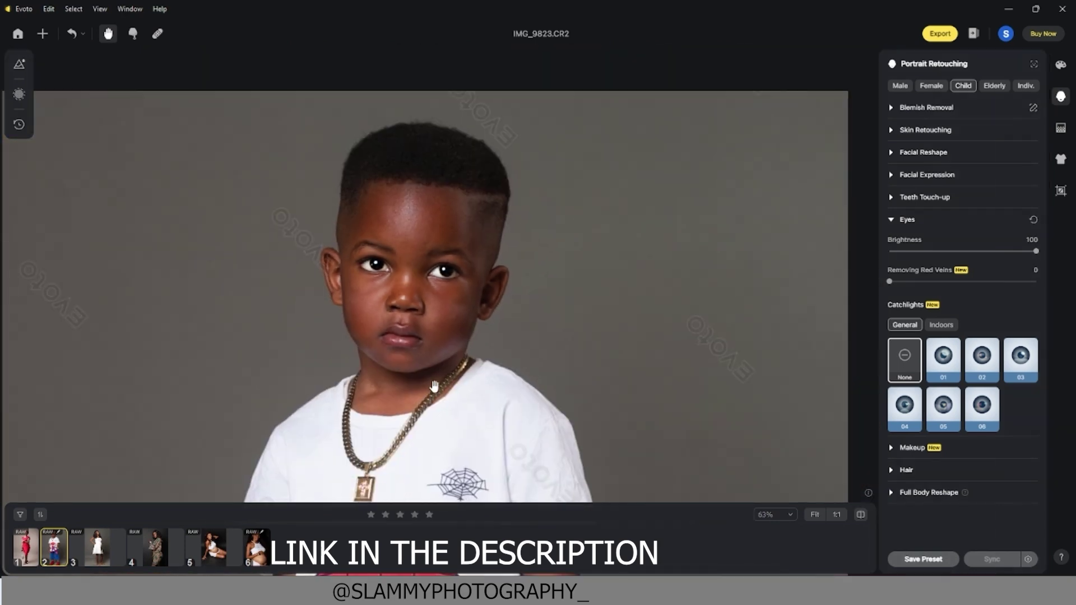
- Enable Clean Solid Backdrop with automatic solid backdrop detection and inspect the floor around the boy's red shoes
scroll(468, 145, "up", 5)
scroll(469, 145, "down", 10)
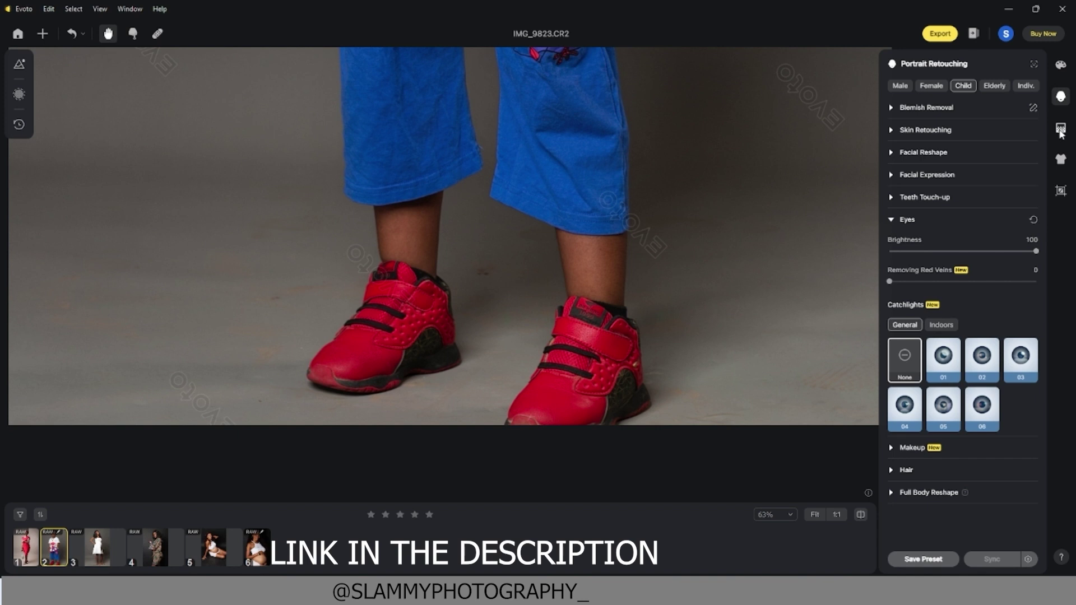
left_click(1060, 130)
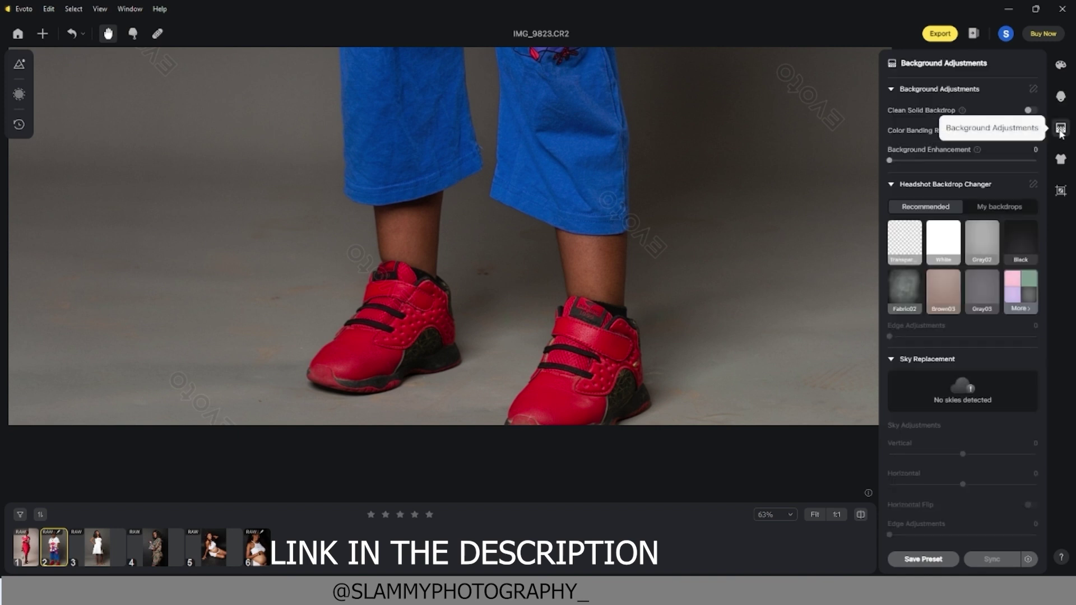
left_click(1028, 111)
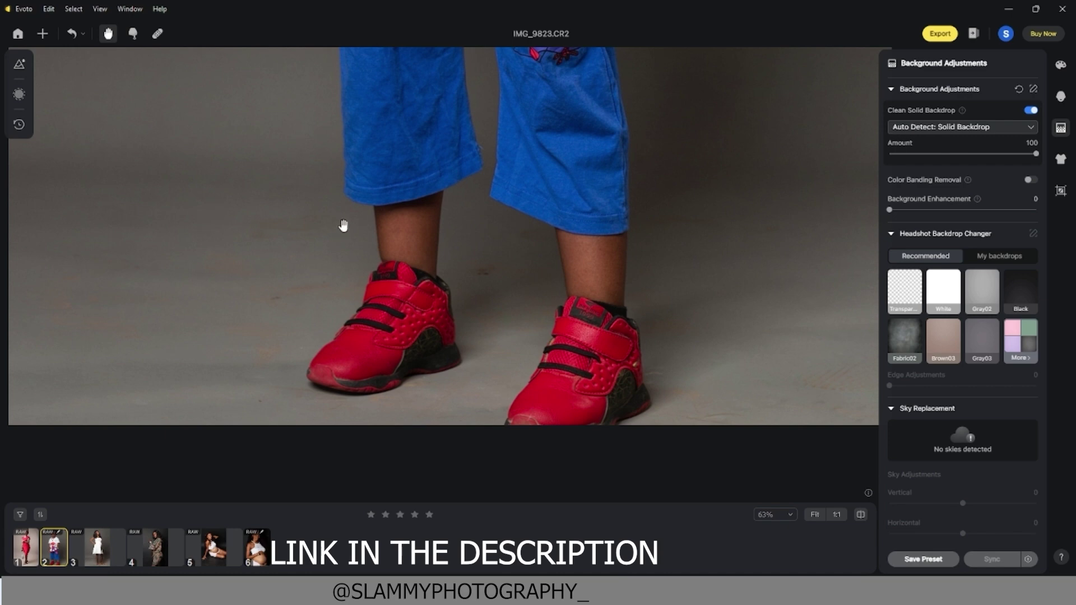
scroll(390, 318, "up", 3)
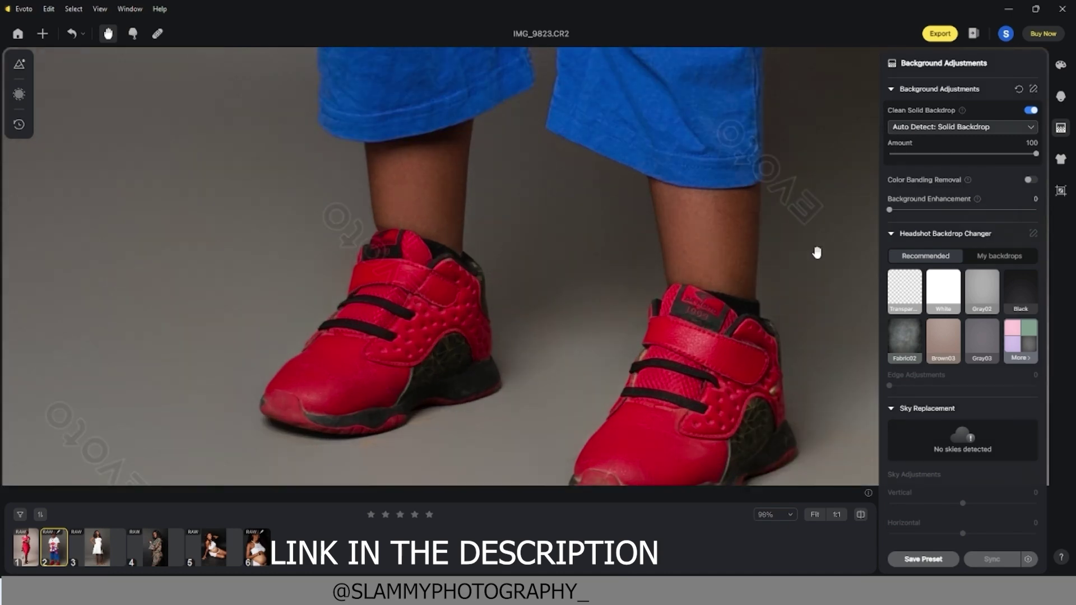
scroll(571, 302, "down", 5)
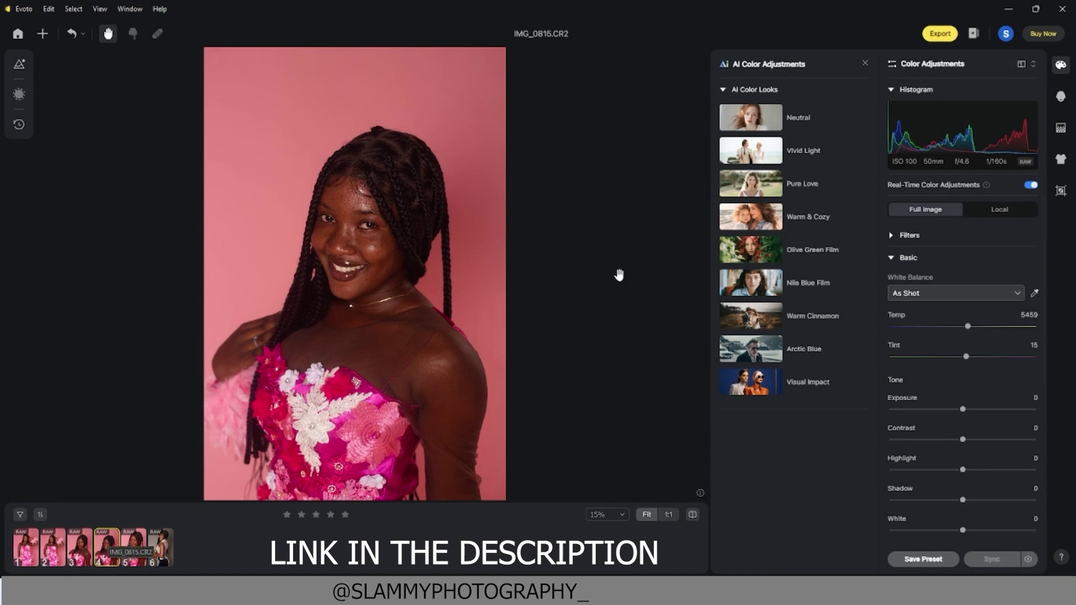
- Apply blemish removal to IMG_0815.CR2: Freckle & Acne 85, Body Blemish 57 and Remove Face Shine 13
left_click(1061, 101)
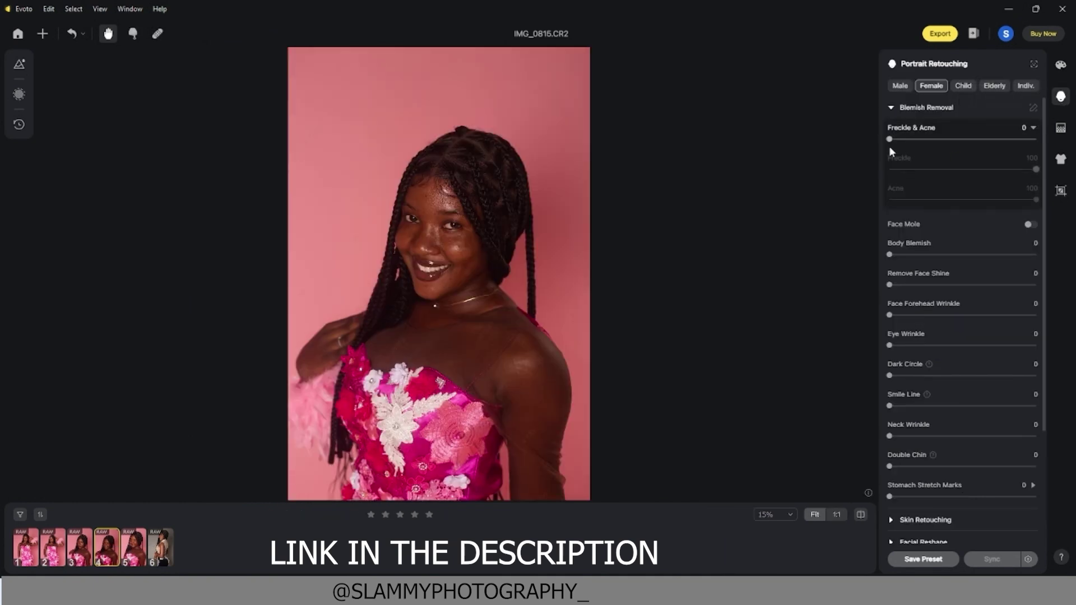
left_click_drag(889, 139, 1014, 143)
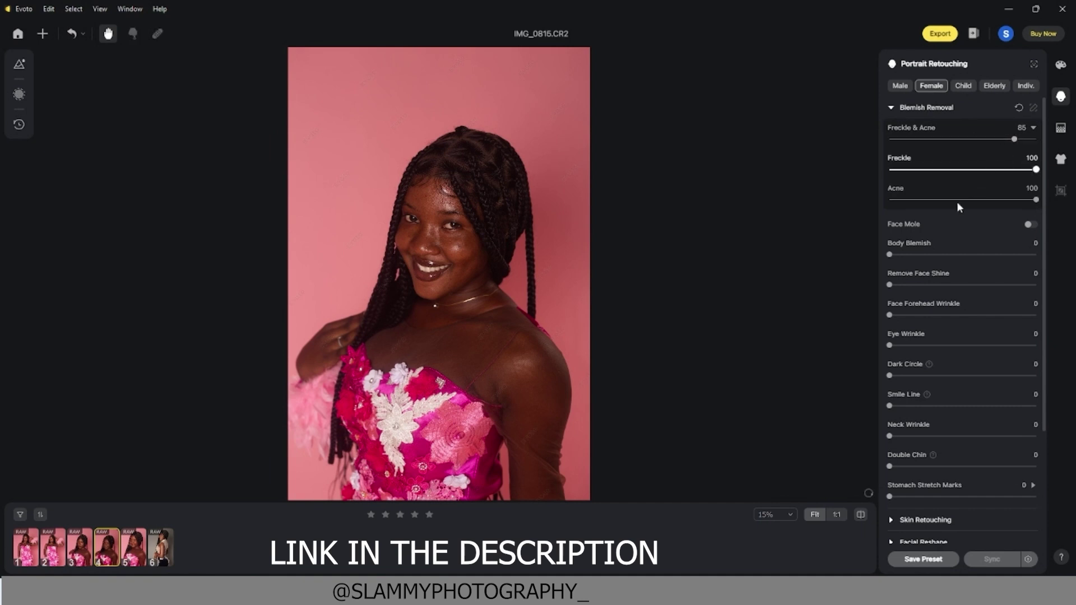
left_click_drag(973, 268, 974, 269)
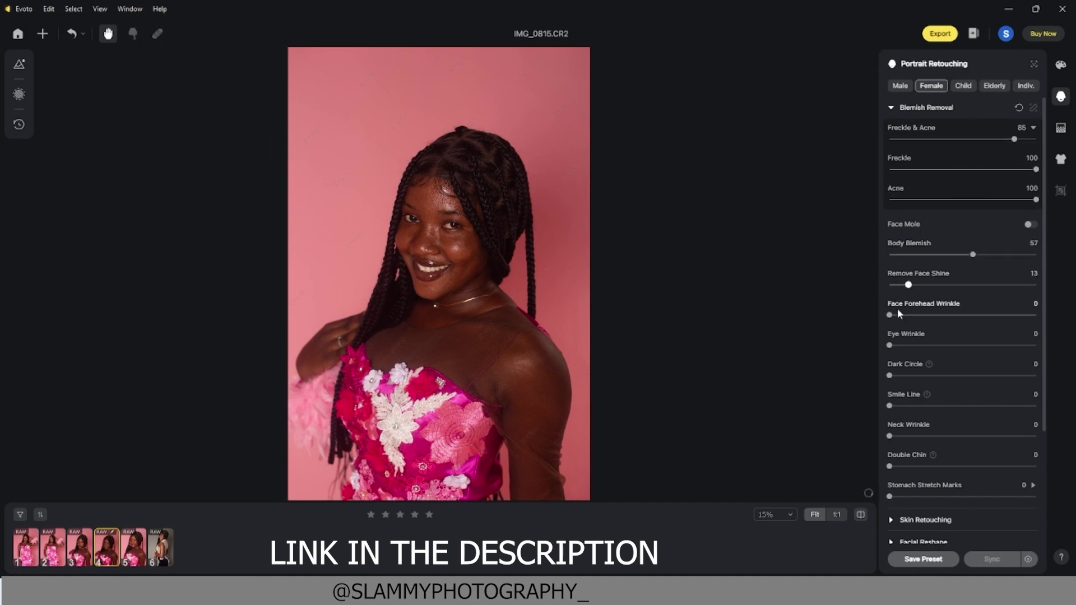
- Set Smooth Face Skin (Dodge & Burn) to 74, Face Skin Smoothing 32, Body Skin Smoothing 42 and Unify Body Complexion 32, then collapse Blemish Removal
scroll(912, 372, "down", 3)
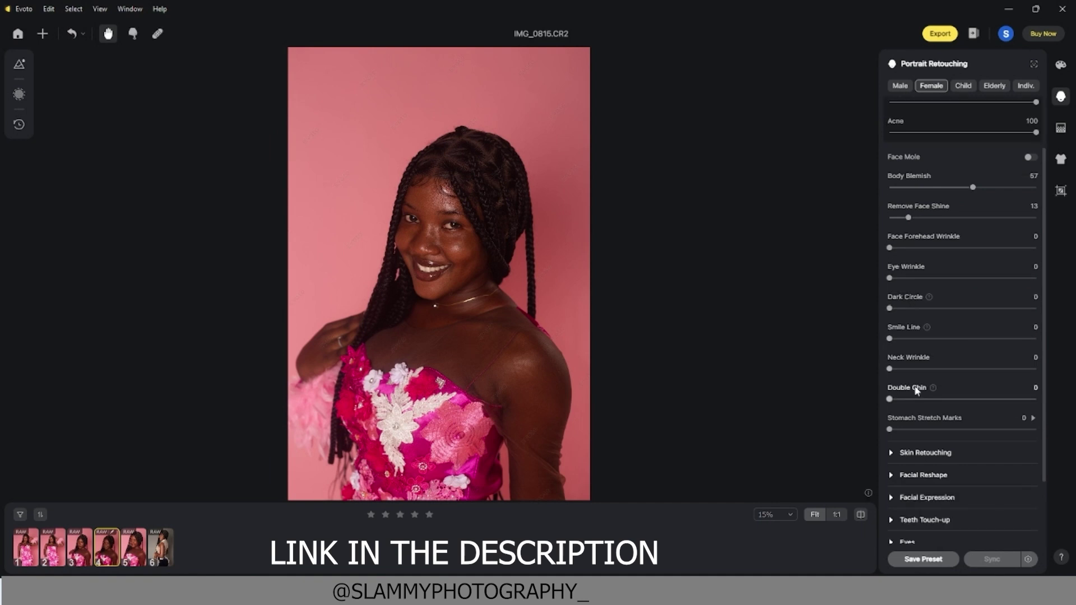
left_click(890, 420)
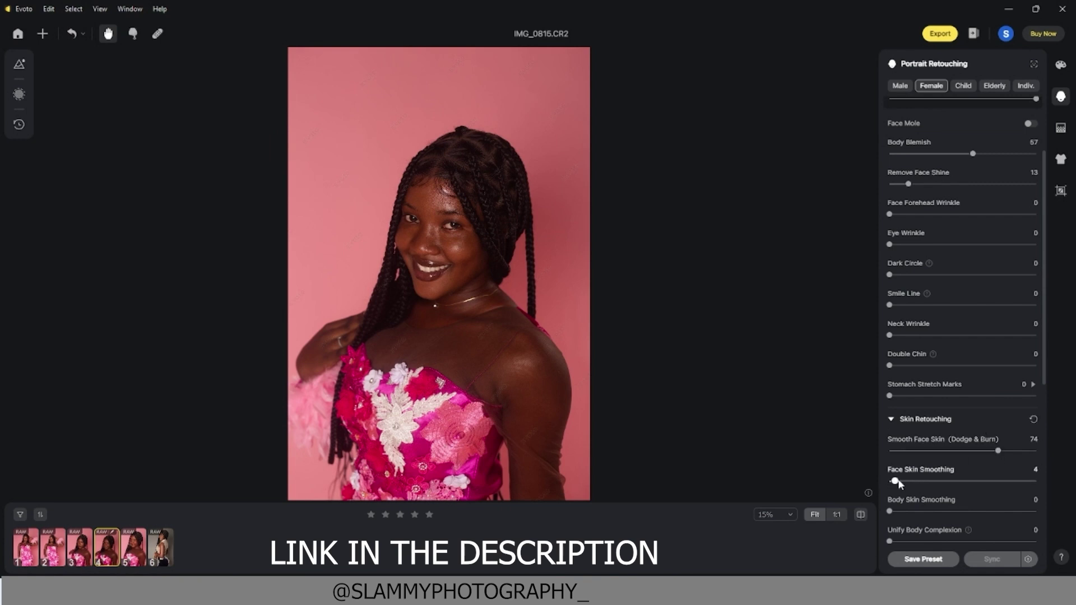
left_click_drag(934, 485, 937, 483)
left_click_drag(893, 512, 953, 513)
scroll(953, 513, "down", 2)
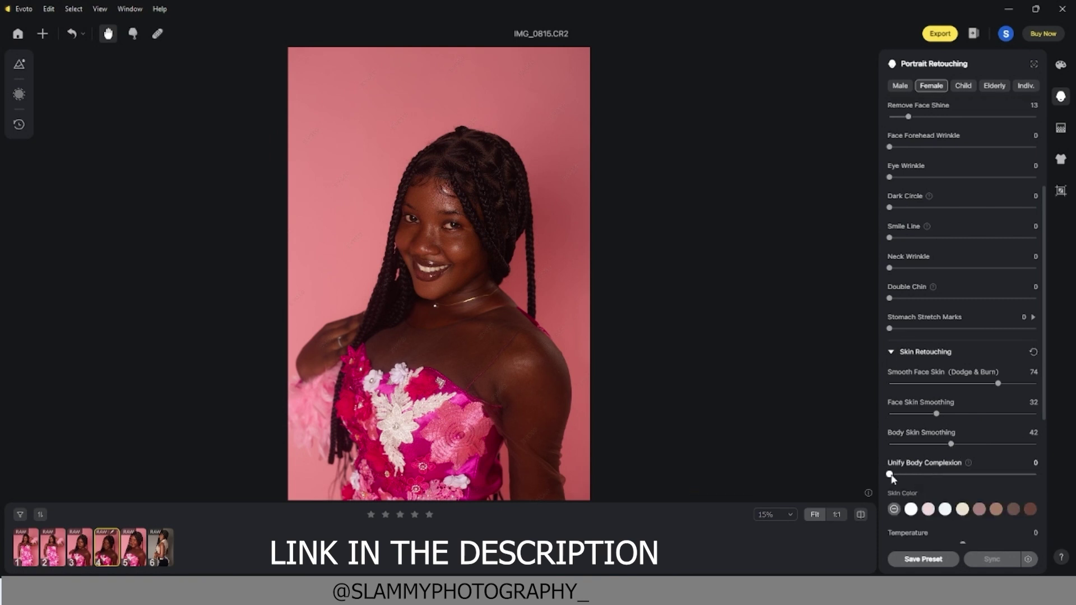
left_click(936, 475)
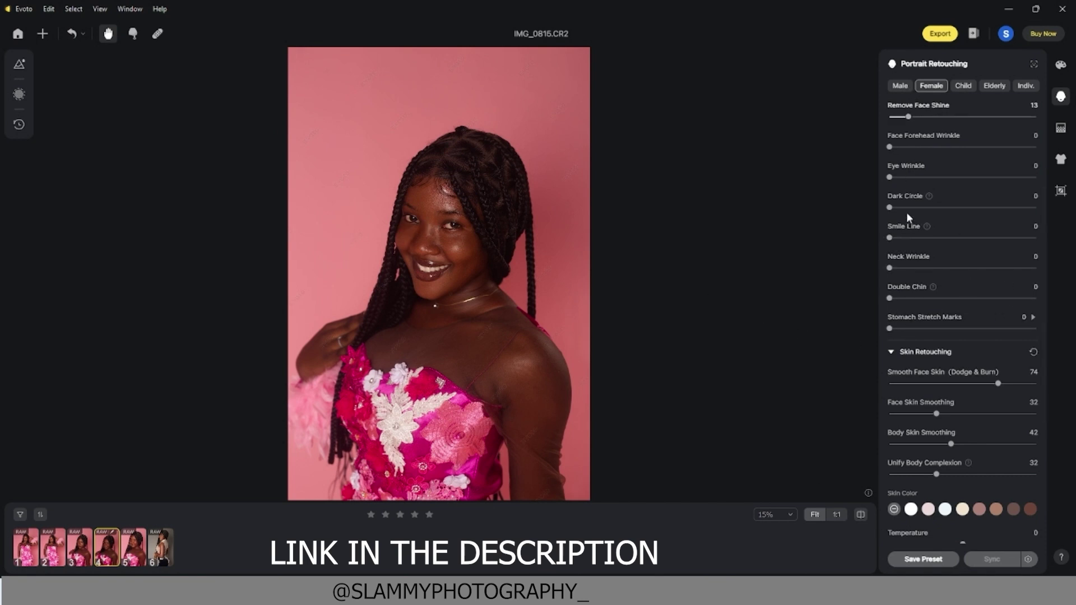
scroll(909, 226, "up", 3)
scroll(908, 223, "up", 2)
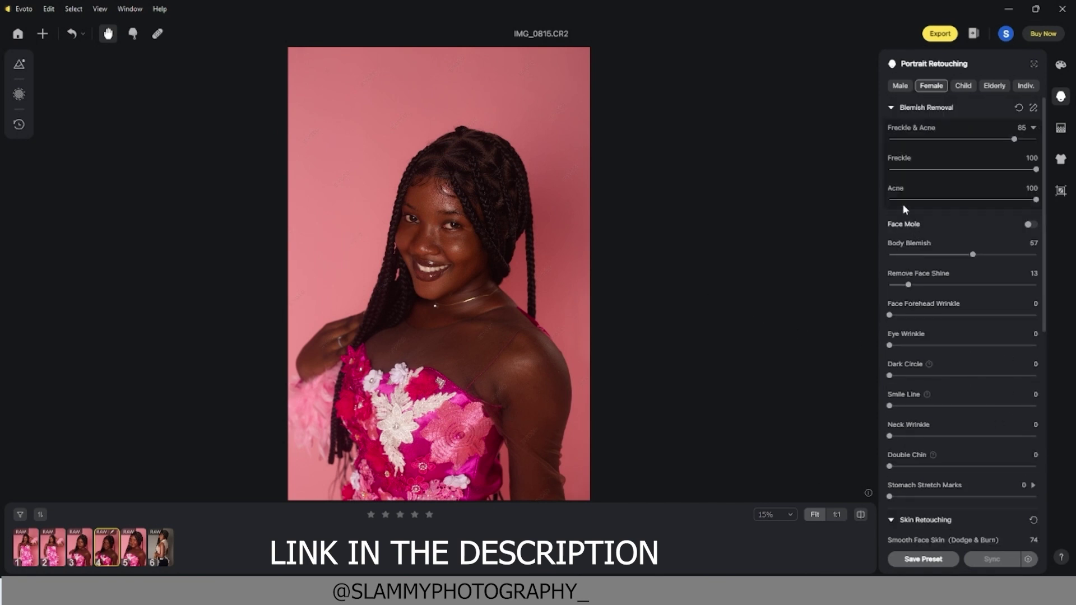
left_click(891, 109)
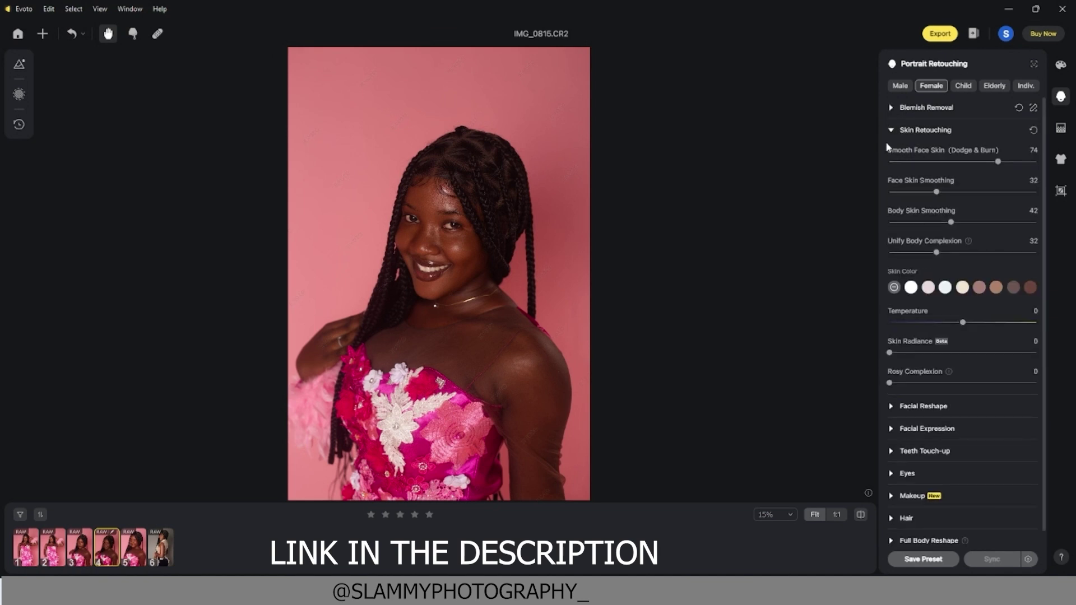
- Set the eye Brightness to 42 and check the woman's eyes up close and from afar
left_click(889, 130)
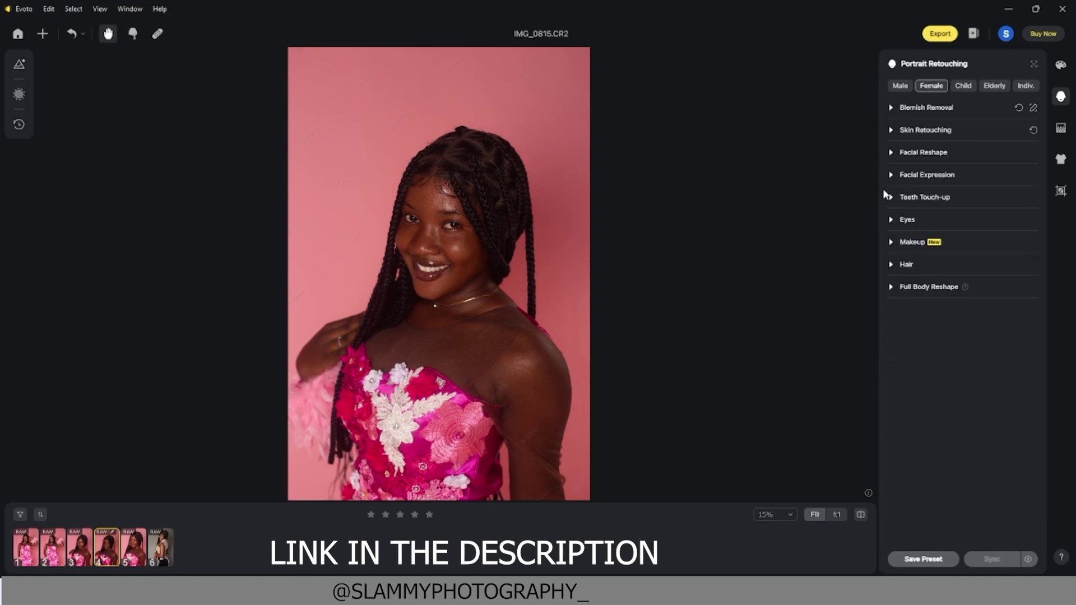
left_click(888, 220)
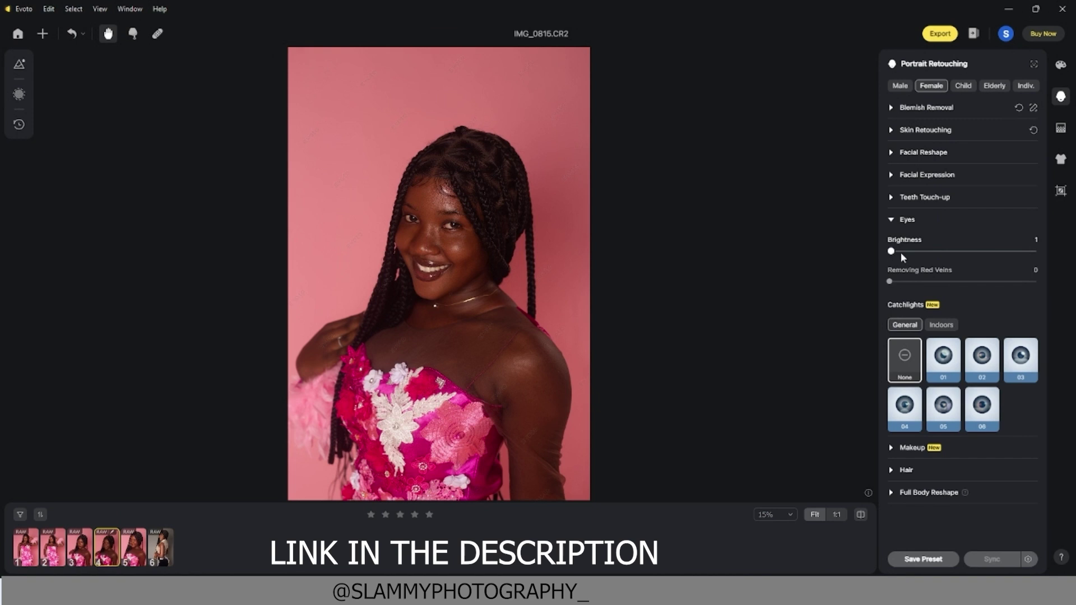
left_click(949, 253)
scroll(426, 183, "up", 3)
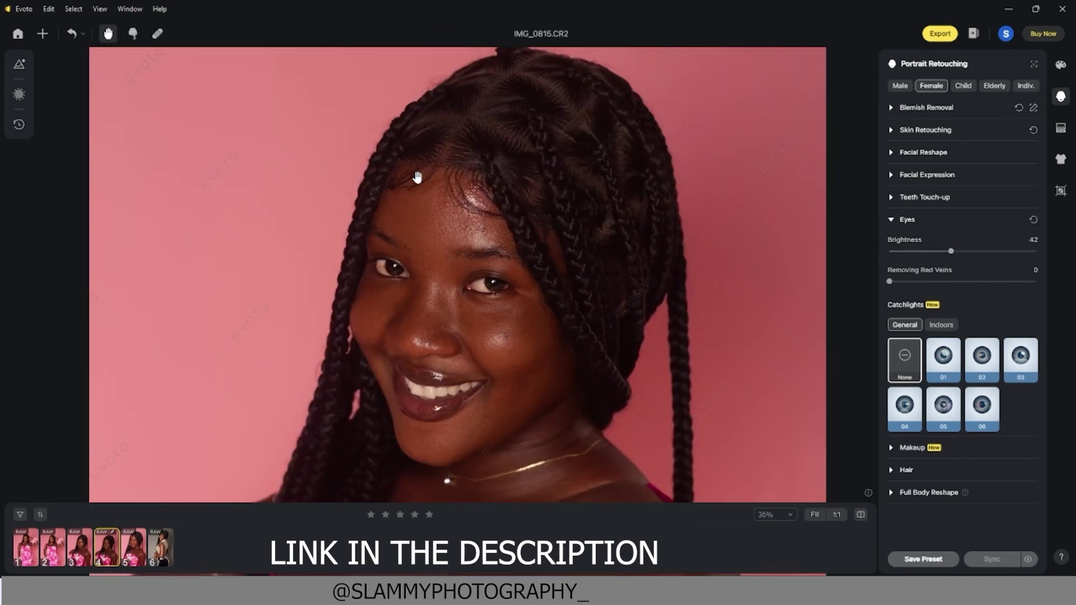
scroll(428, 214, "down", 4)
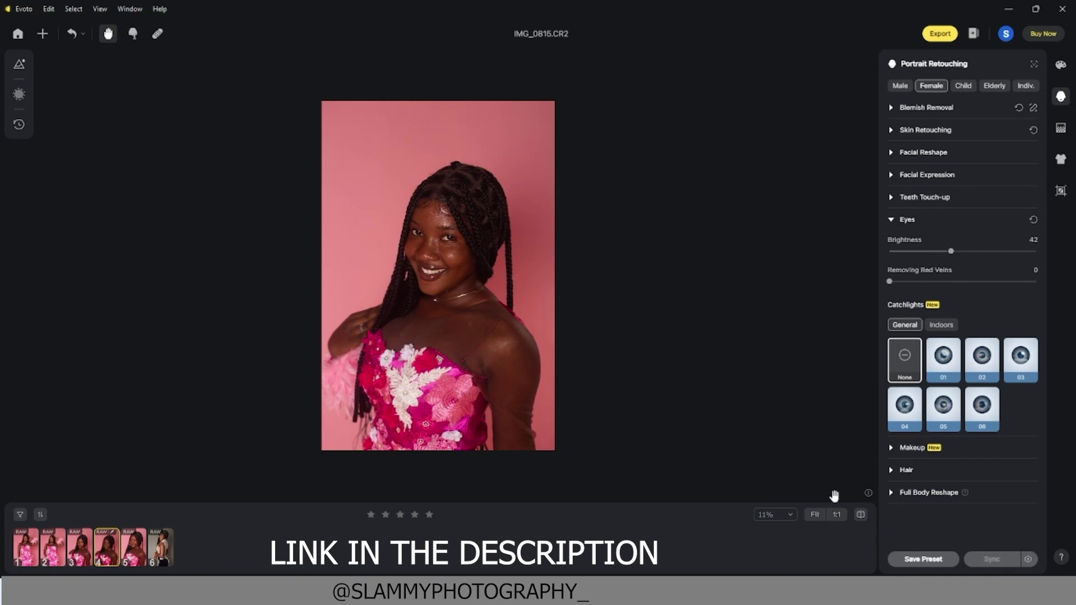
- Save the portrait retouching as a Portrait preset named "pink R" in the portrait group
left_click(922, 559)
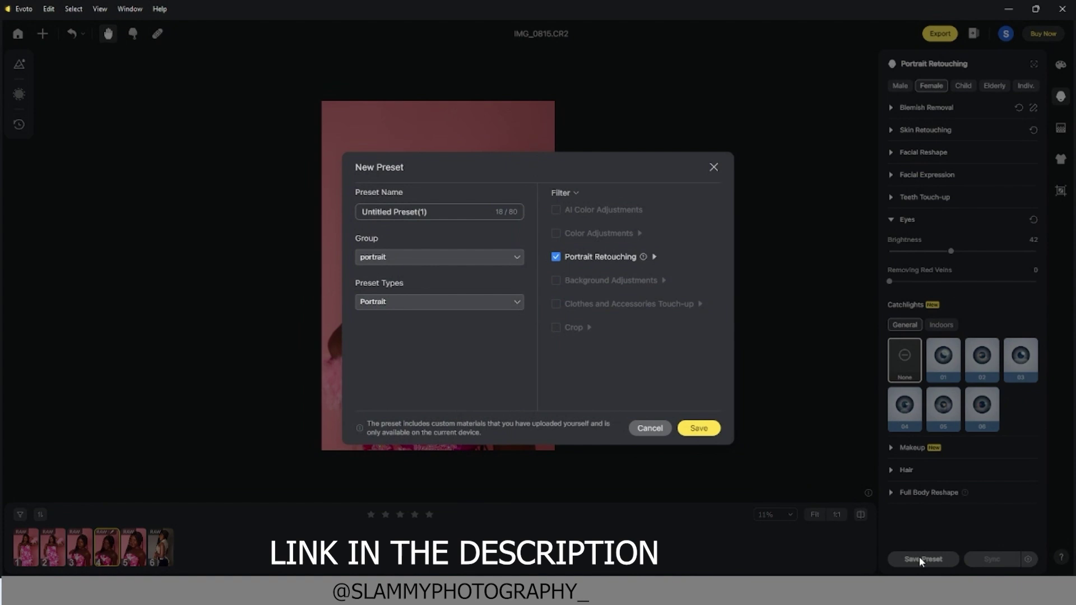
left_click_drag(429, 211, 359, 212)
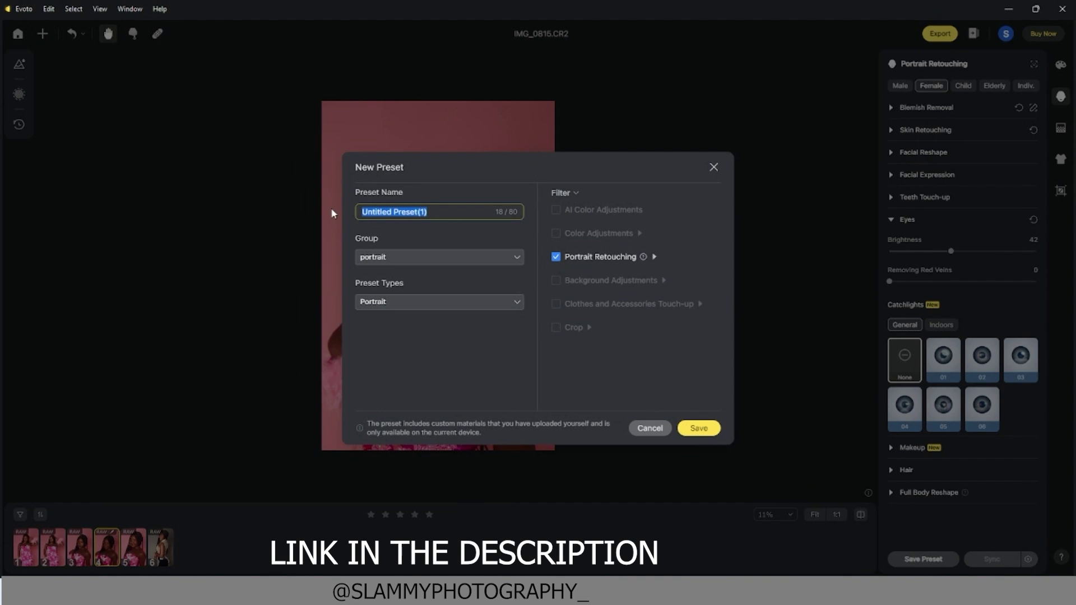
type("pink R")
left_click(386, 257)
left_click(400, 261)
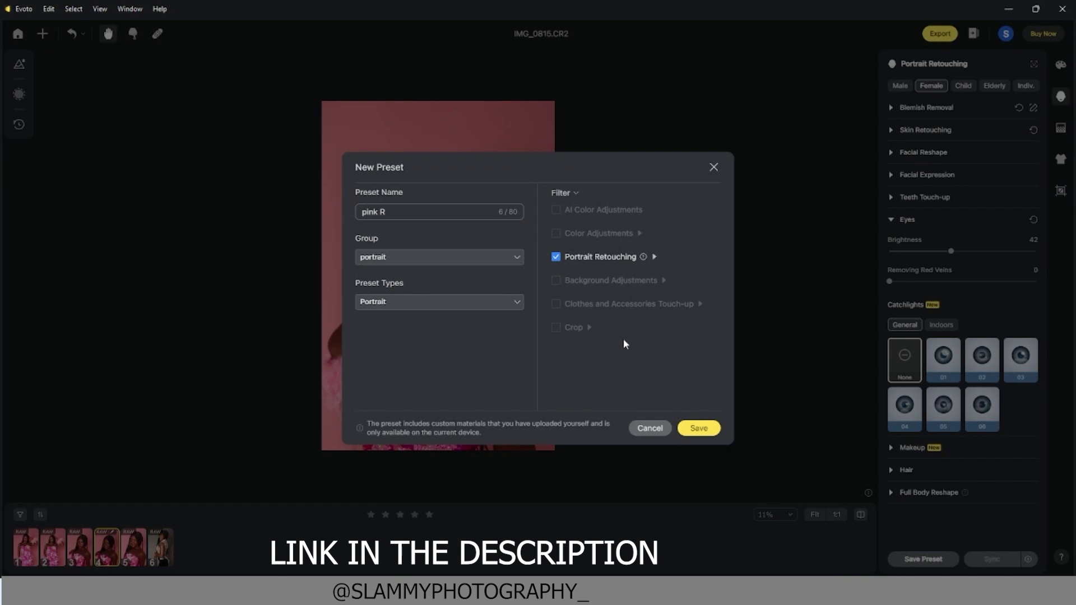
left_click(699, 431)
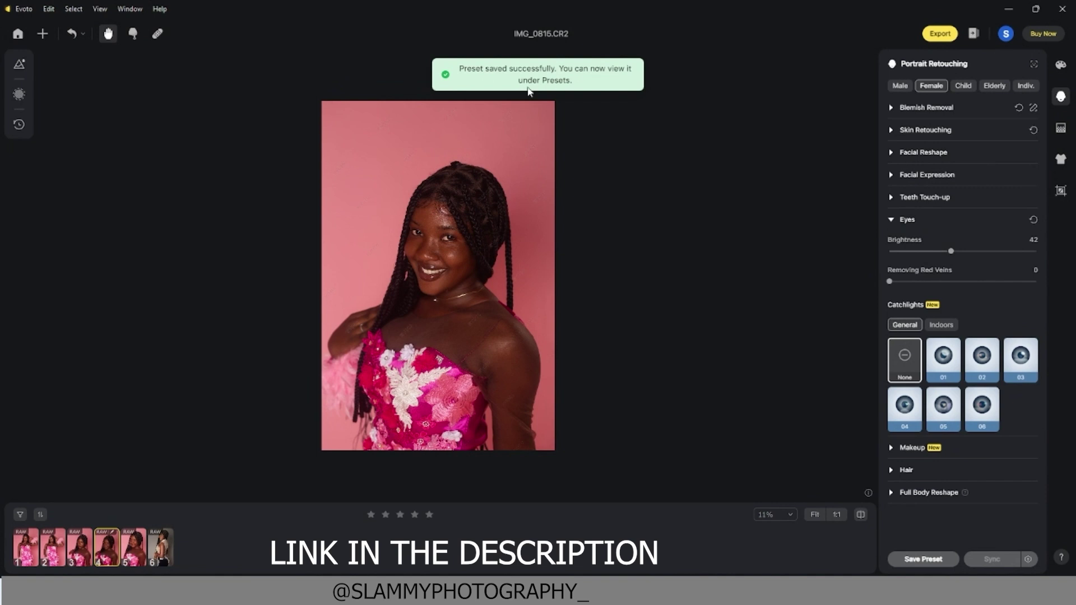
- Apply the saved pink R preset from the portrait group to IMG_0817.CR2
left_click(131, 553)
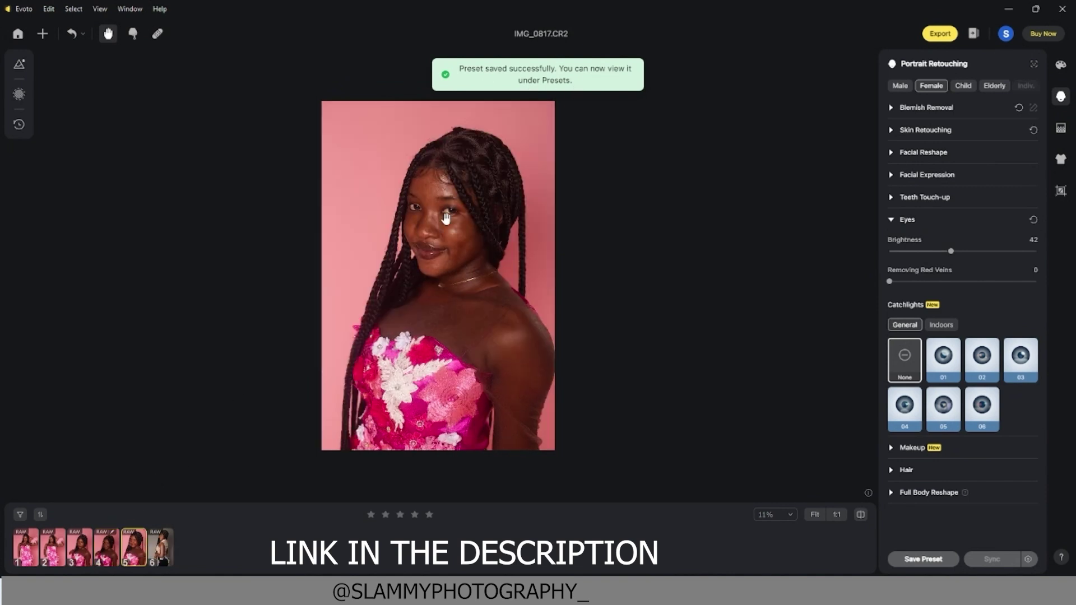
scroll(455, 210, "up", 3)
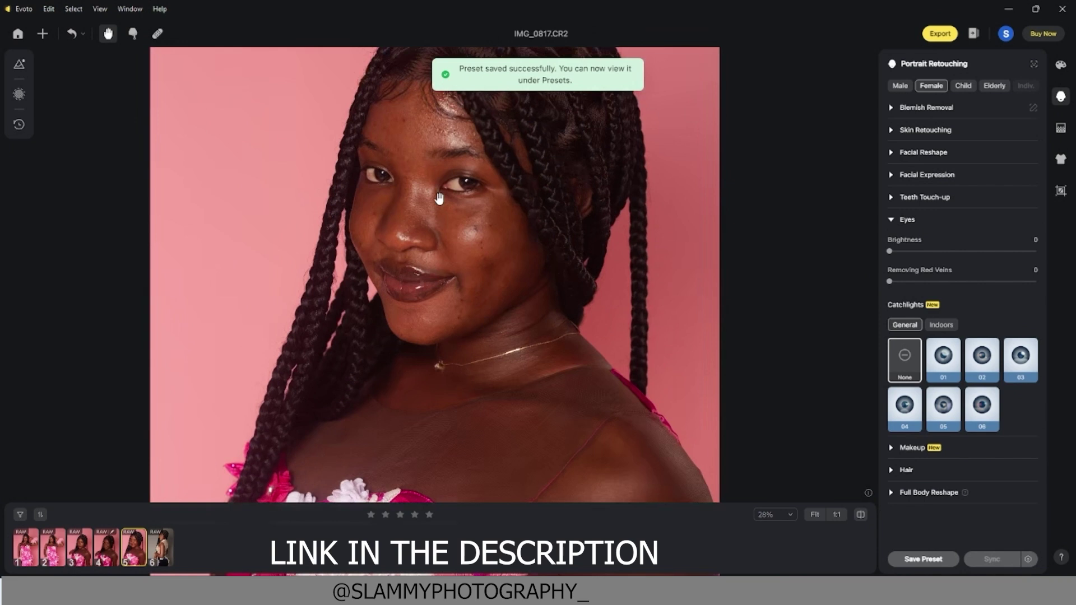
left_click(19, 65)
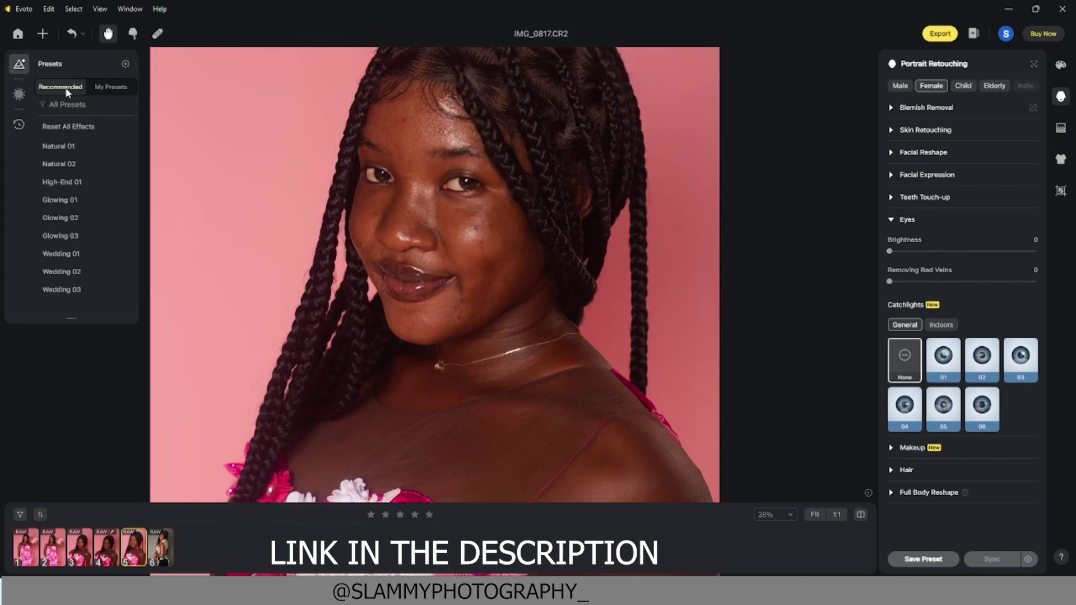
left_click(107, 87)
left_click(58, 148)
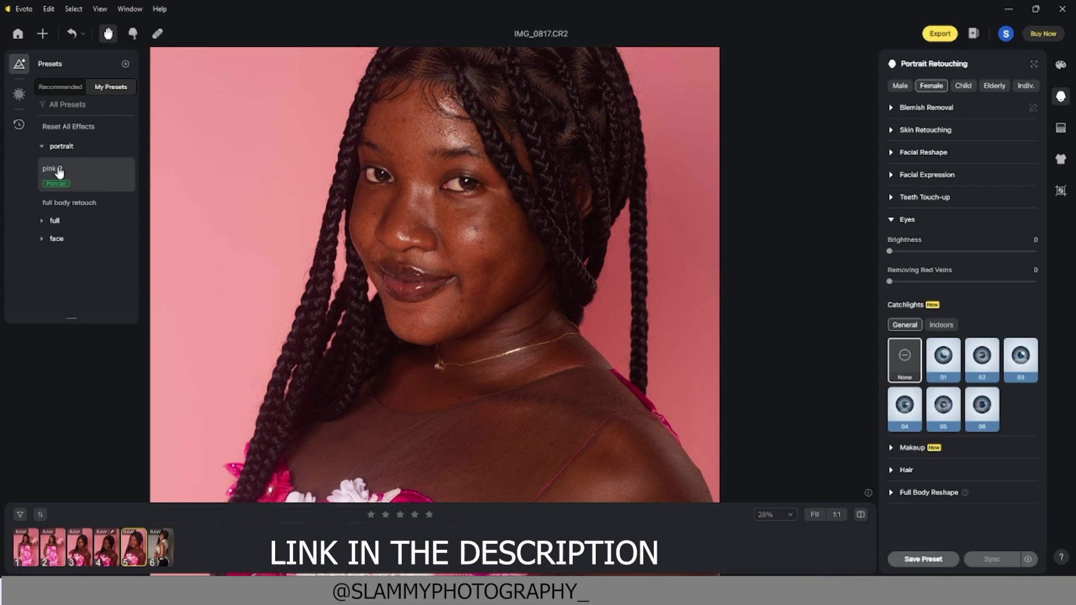
left_click(84, 180)
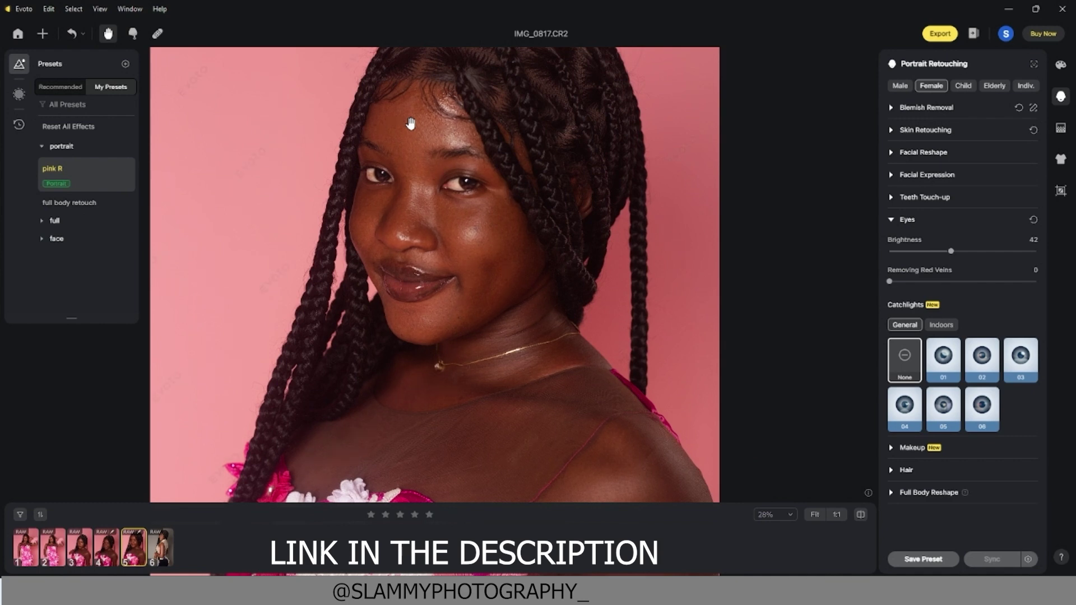
- Sync the retouching of IMG_0817.CR2 to all the other photos in the filmstrip, saving the sync settings with everything except Crop included
left_click(22, 548)
left_click(135, 555)
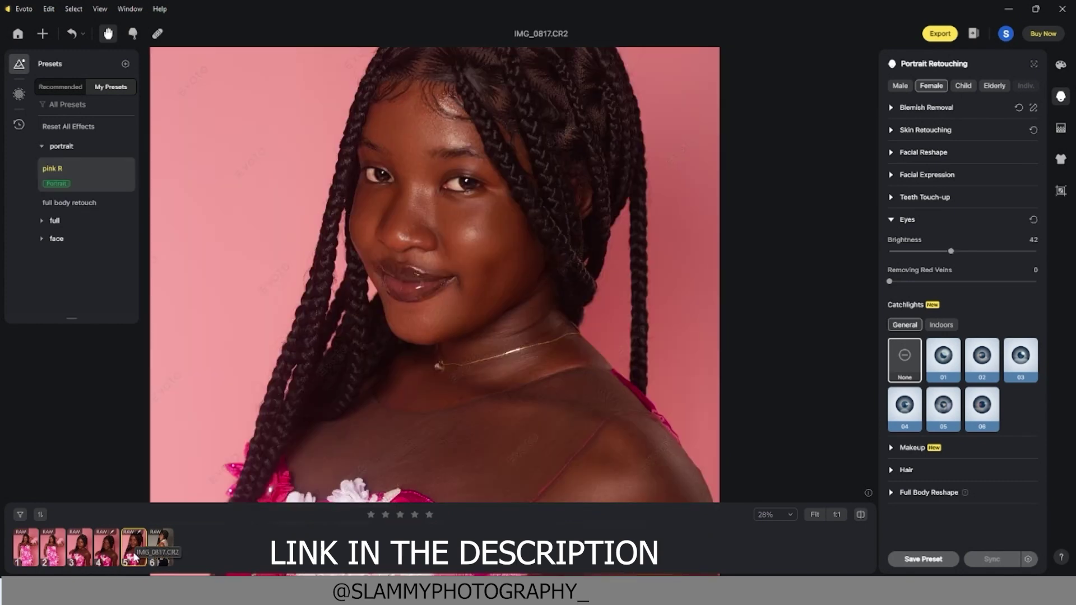
left_click(163, 553, "ctrl")
left_click(99, 553, "ctrl")
left_click(73, 552, "ctrl")
left_click(51, 552, "ctrl")
left_click(27, 551, "ctrl")
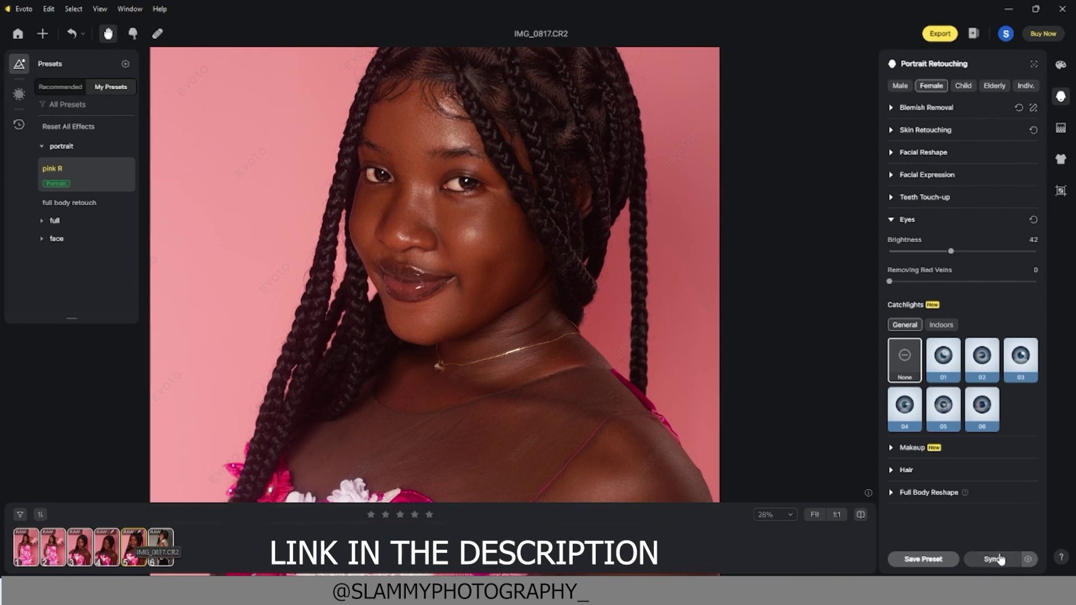
left_click(1028, 559)
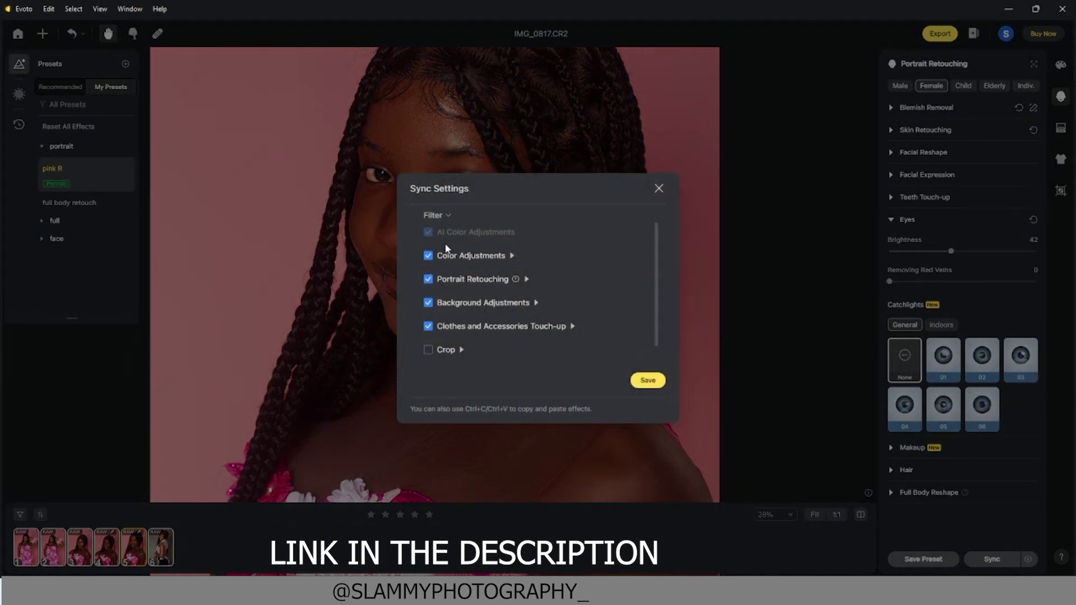
left_click(644, 381)
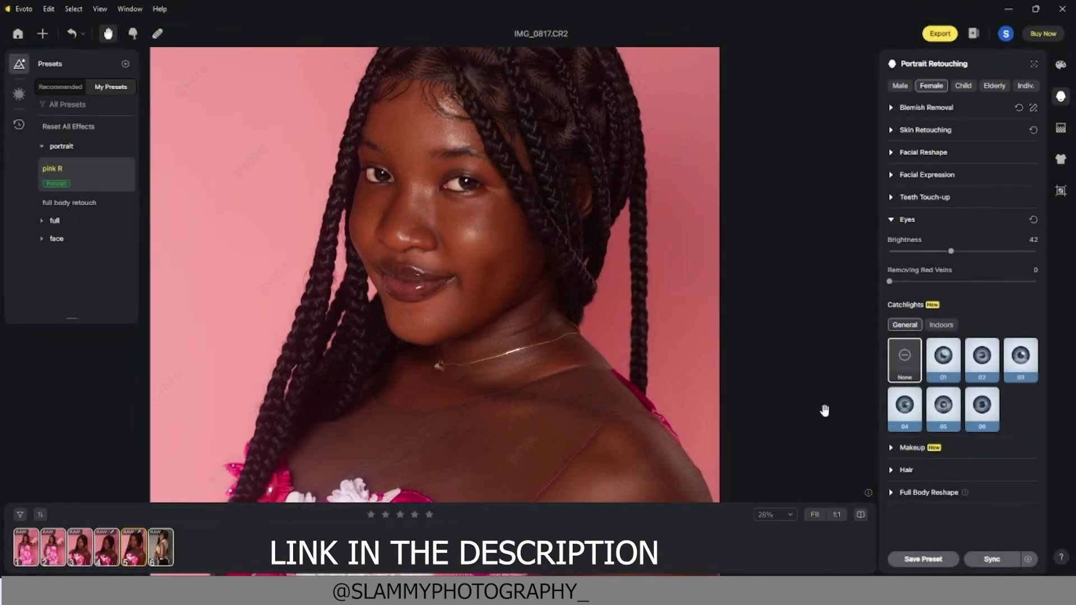
left_click(990, 559)
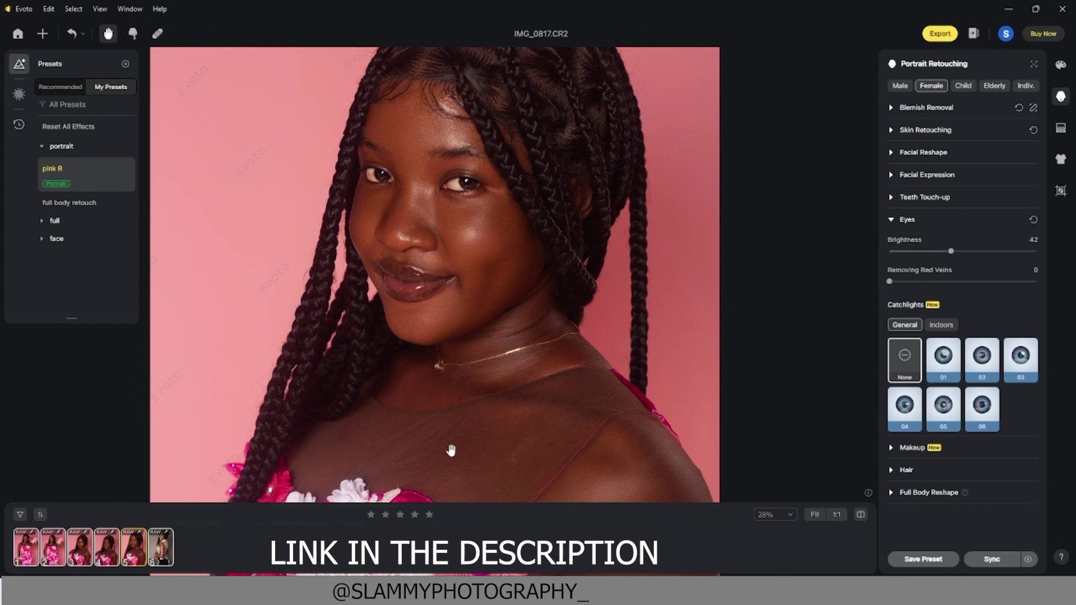
- Inspect the synced retouching on IMG_0803.CR2, IMG_0804.CR2, IMG_0815.CR2 and IMG_0831.CR2, checking the faces up close and the whole portraits
left_click(24, 549)
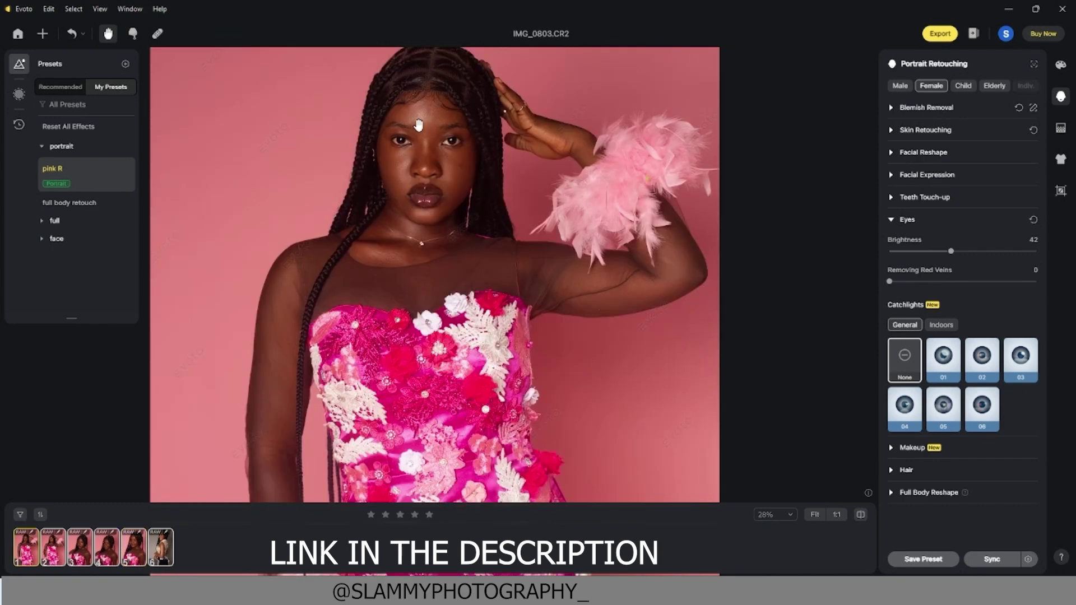
left_click(56, 555)
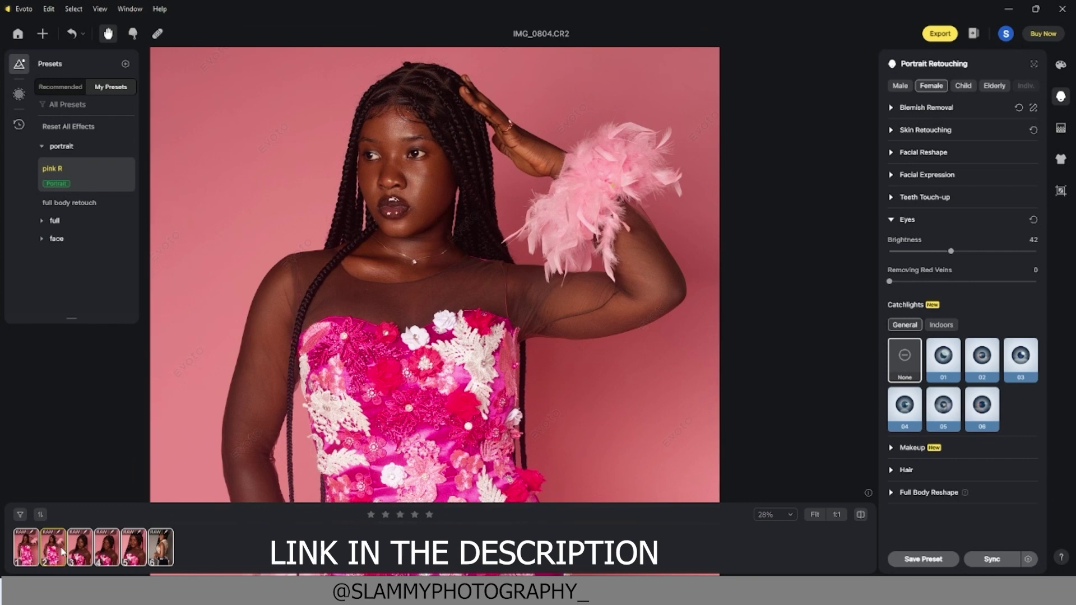
scroll(404, 137, "up", 3)
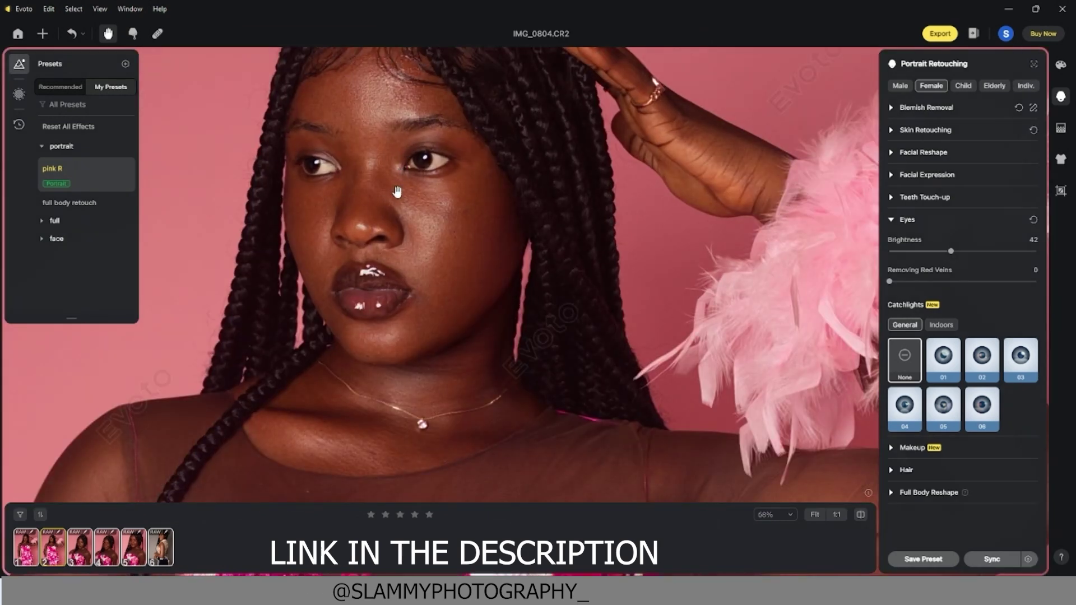
left_click(99, 557)
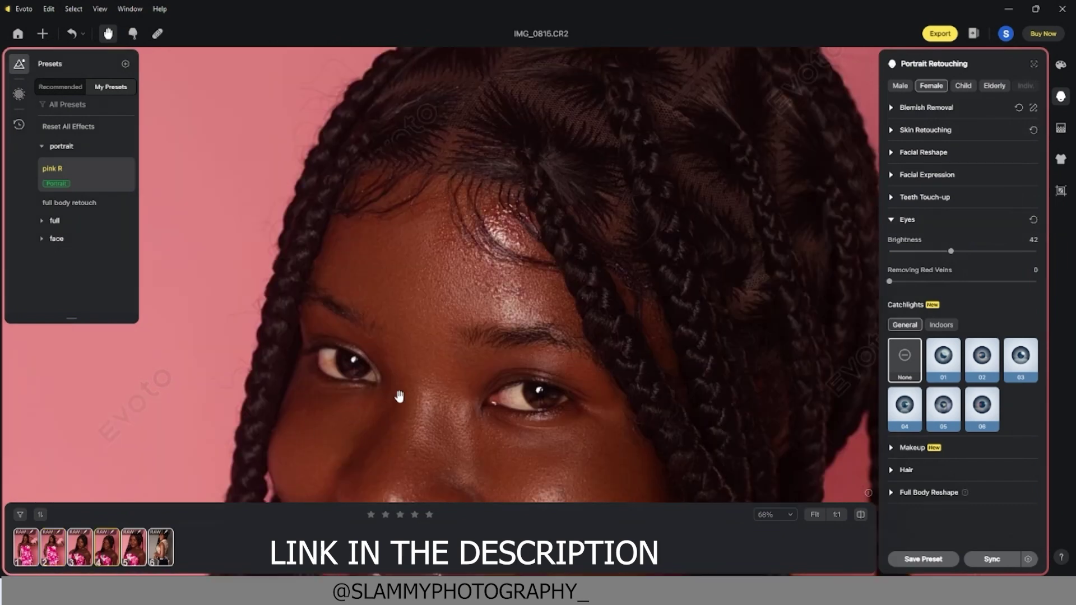
scroll(386, 399, "down", 5)
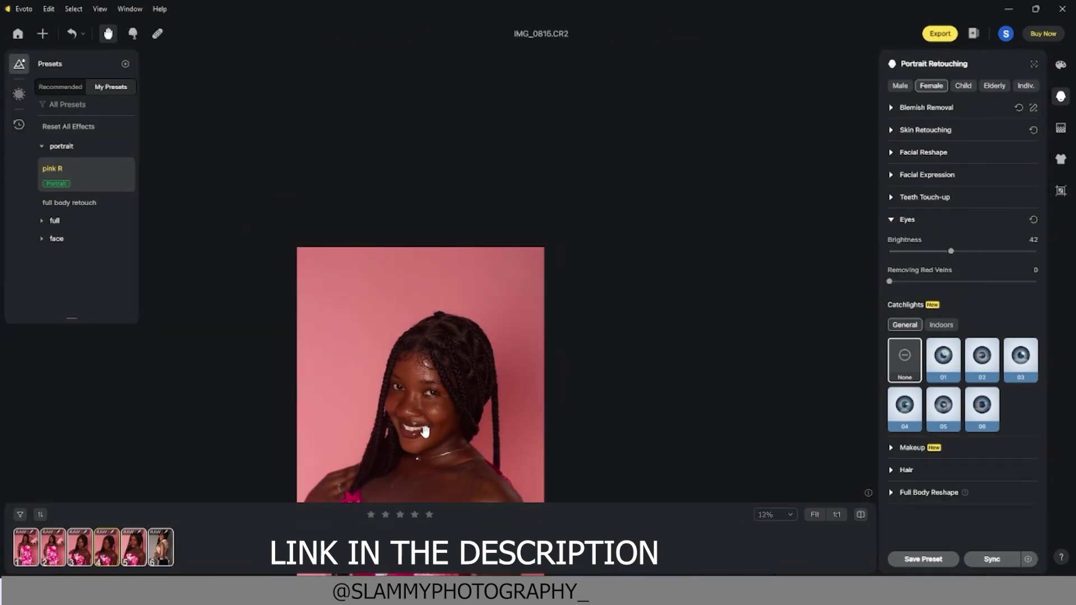
scroll(422, 403, "up", 10)
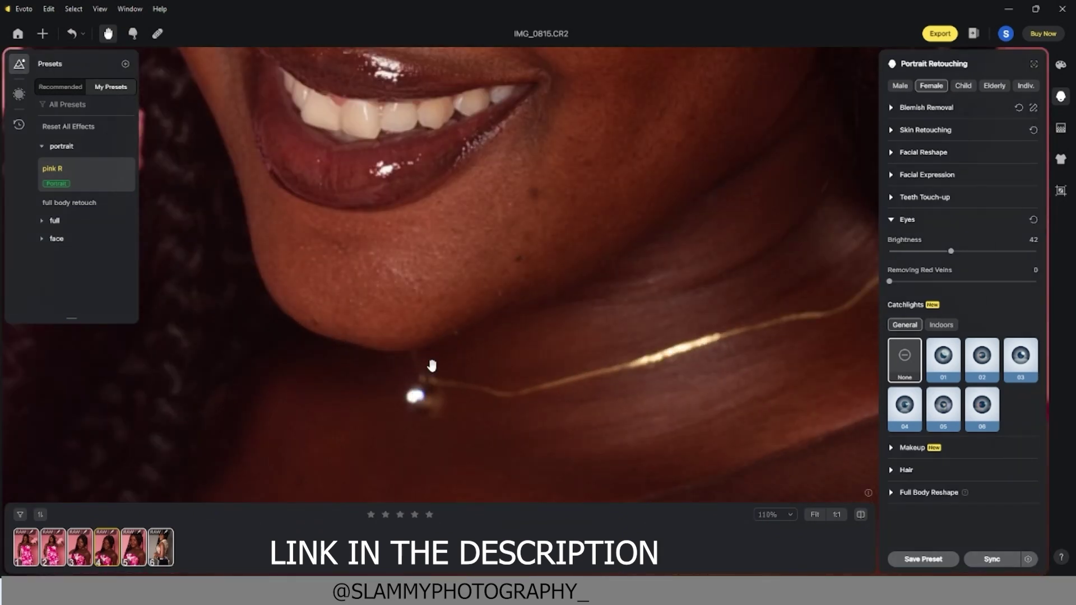
left_click(166, 557)
left_click_drag(509, 161, 545, 486)
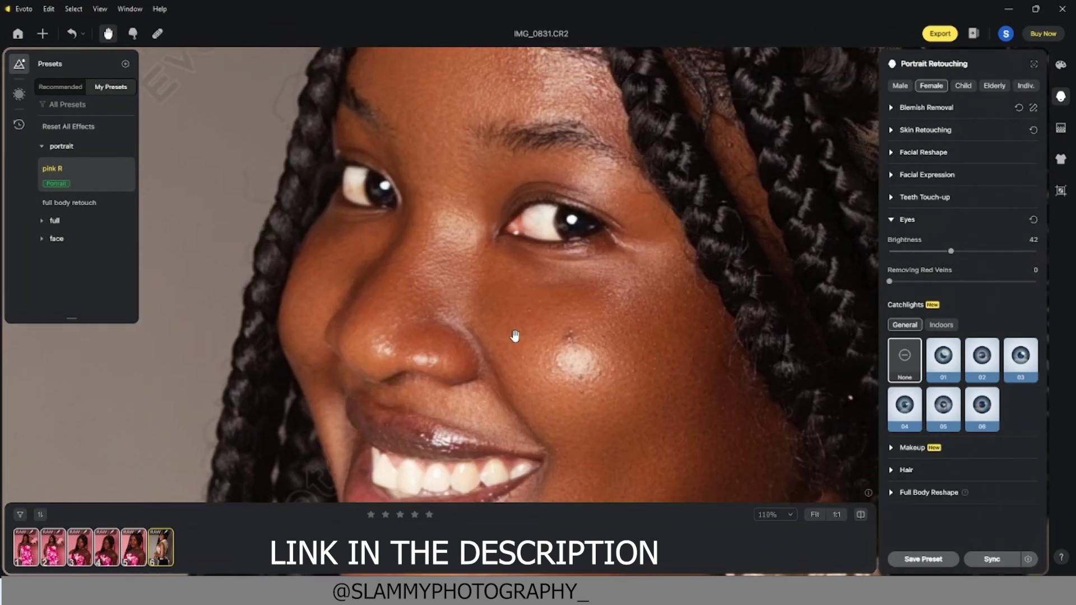
scroll(508, 305, "down", 10)
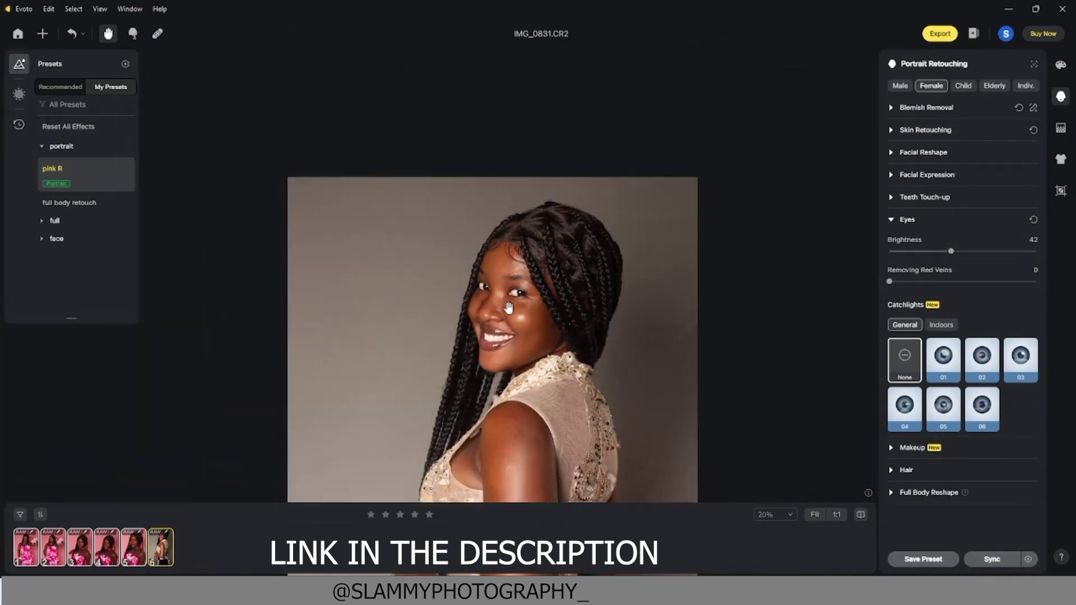
scroll(477, 344, "up", 2)
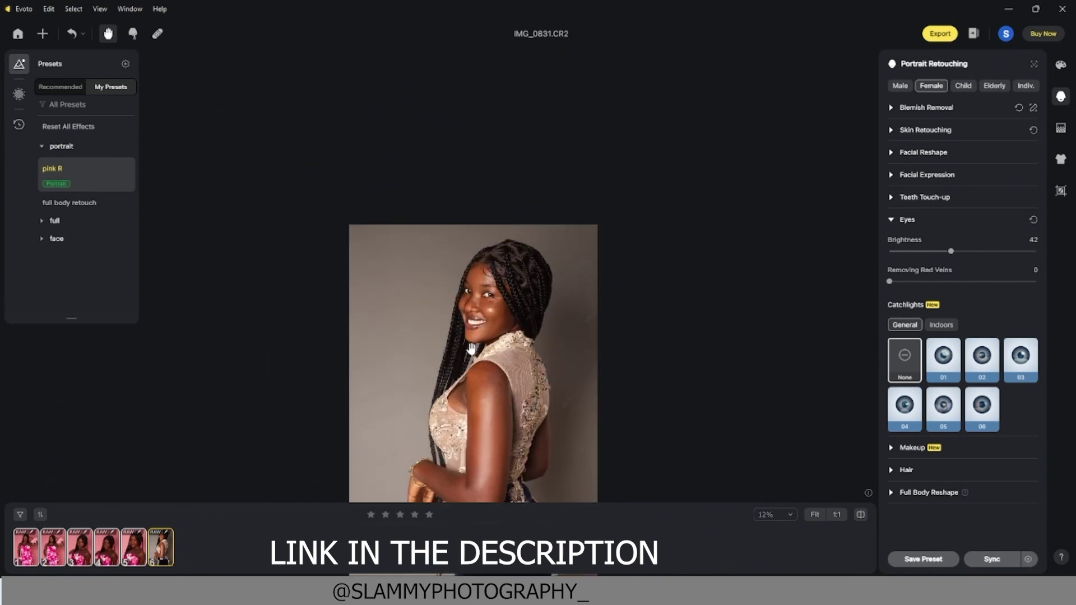
- Compare the retouched IMG_0817.CR2, IMG_0804.CR2 and IMG_0815.CR2 again, examining the face, neck and shoulder skin
left_click(116, 560)
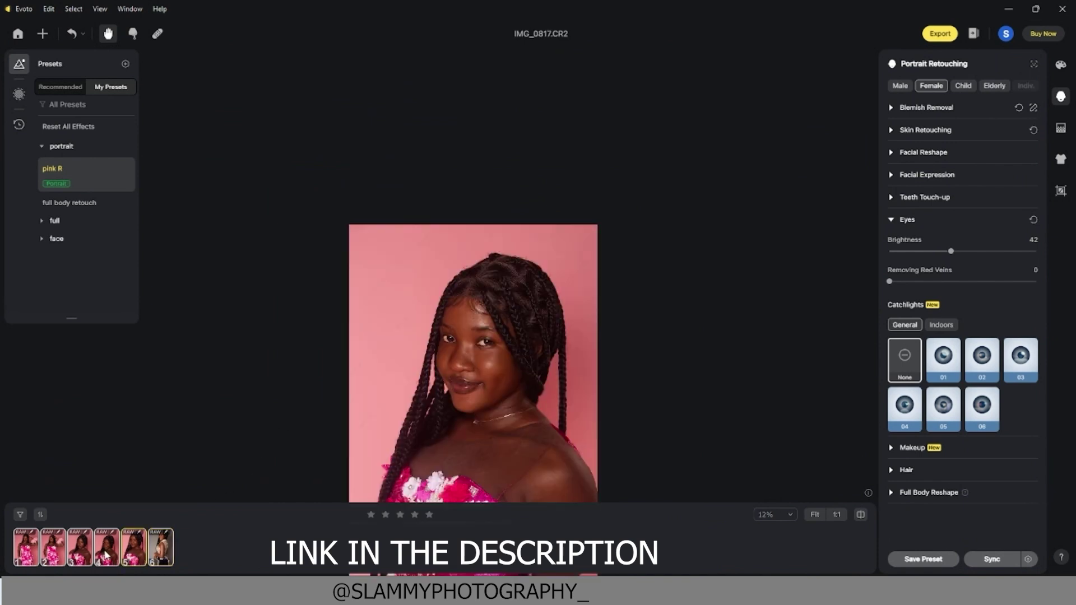
left_click(56, 555)
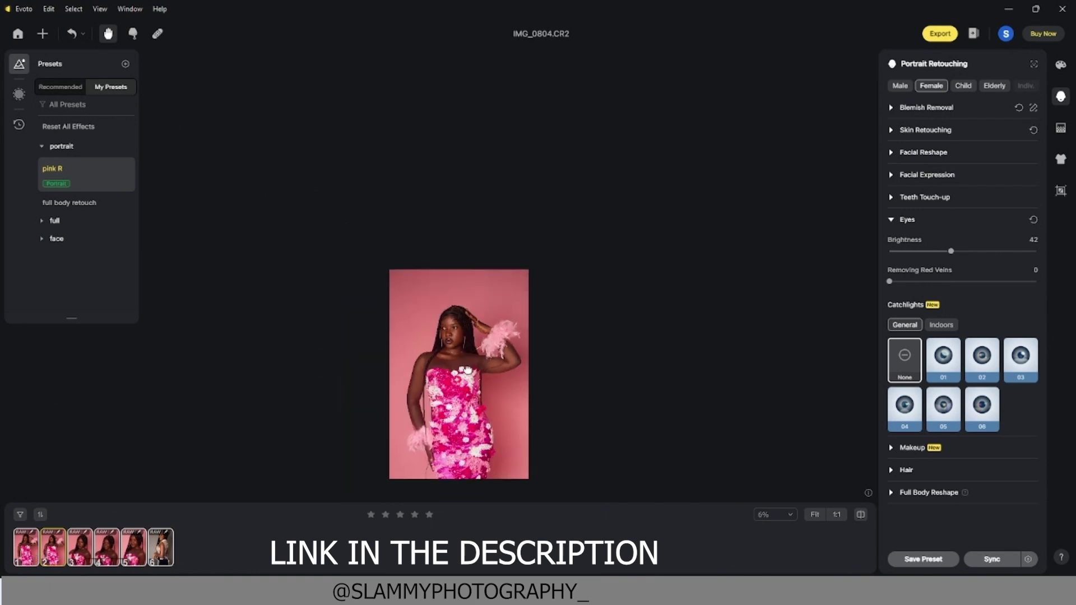
left_click(126, 555)
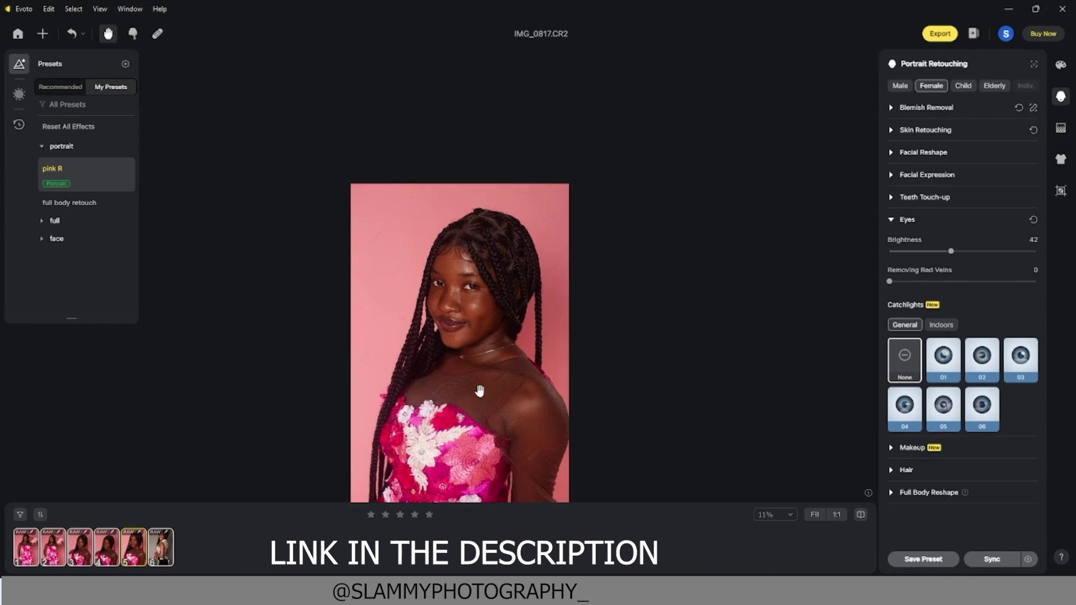
left_click_drag(477, 402, 486, 357)
scroll(488, 352, "up", 3)
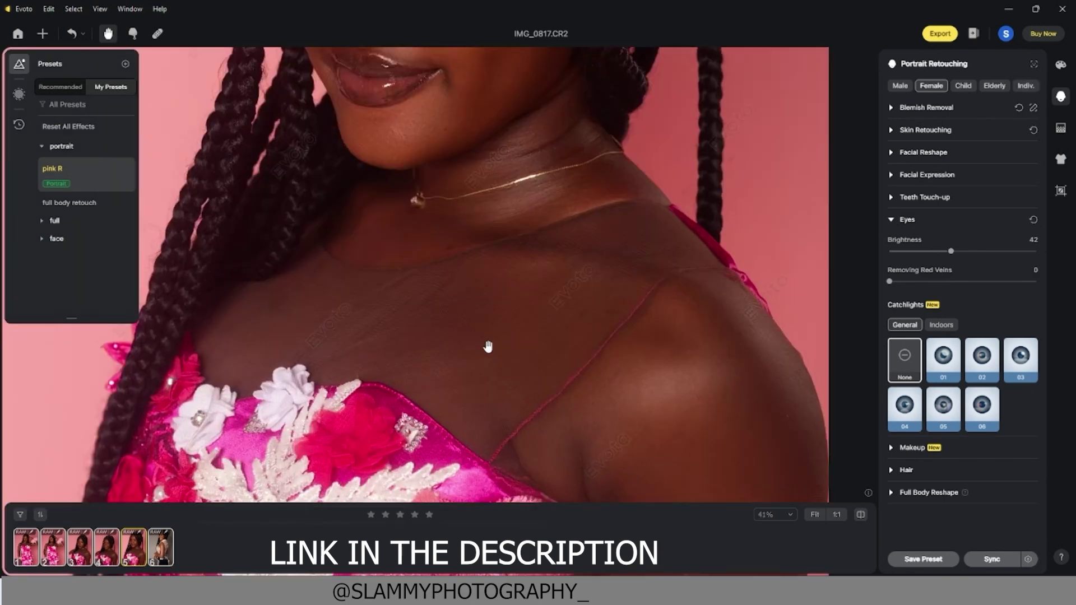
left_click_drag(488, 281, 487, 452)
left_click_drag(499, 204, 501, 289)
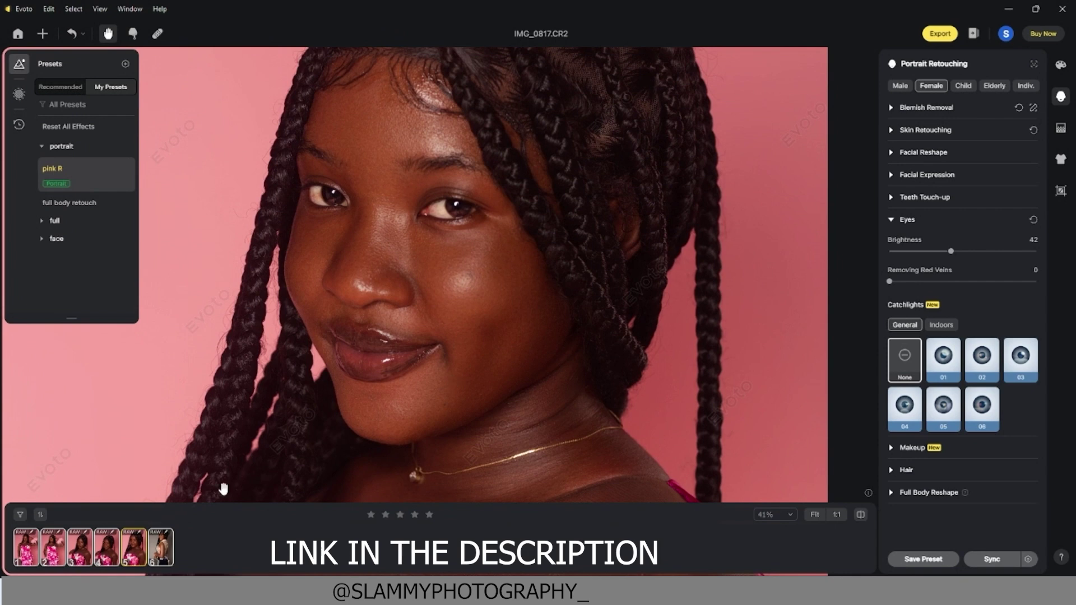
left_click(108, 547)
scroll(480, 382, "down", 3)
left_click_drag(480, 379, 495, 291)
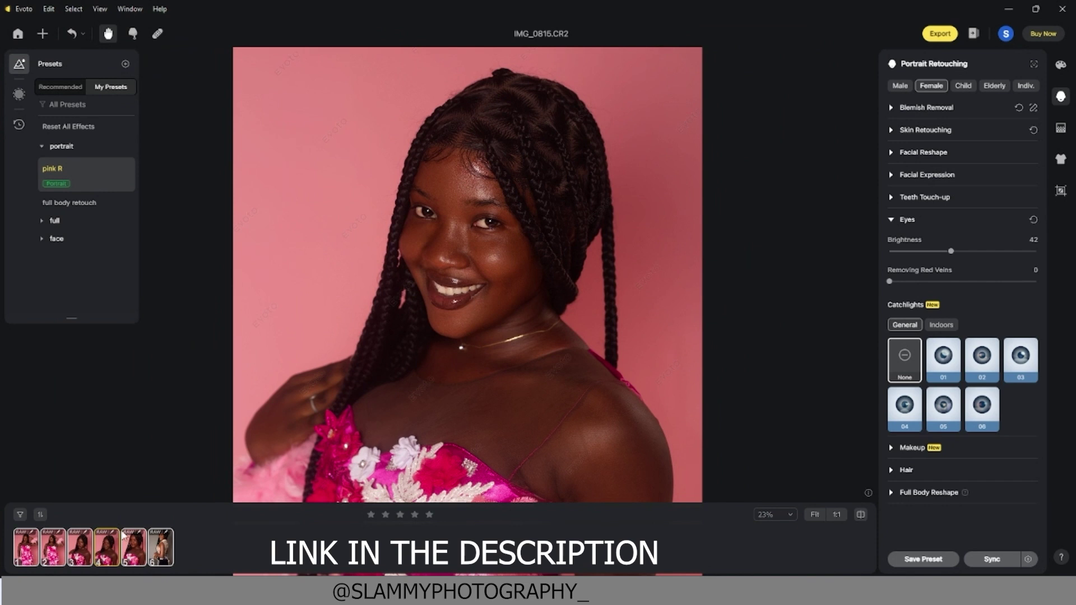
left_click_drag(508, 388, 516, 344)
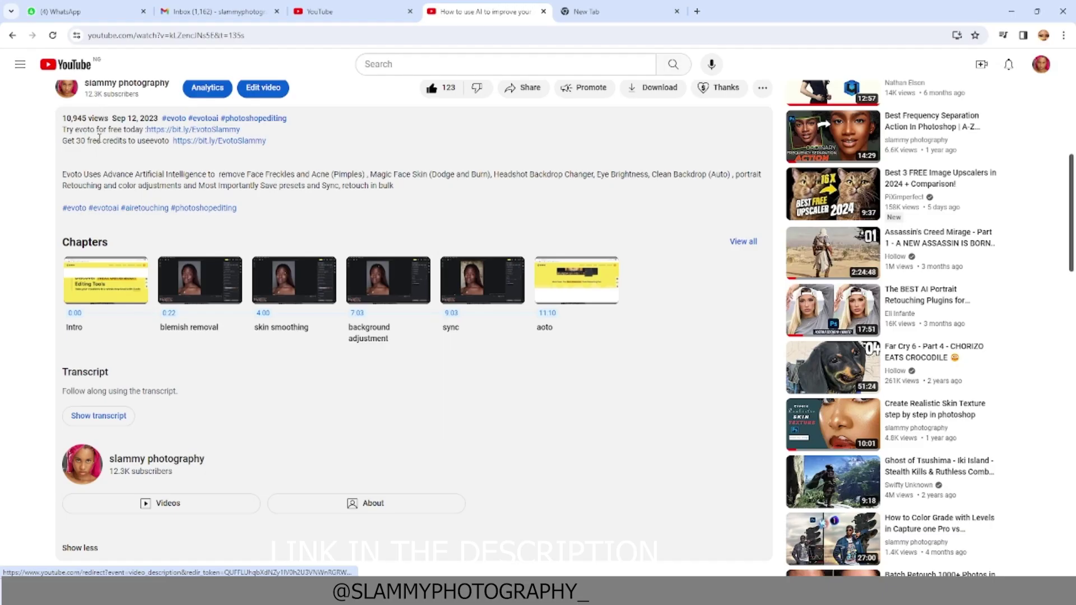
- Switch to the browser and open the link for 30 free Evoto credits in the YouTube video's description
left_click(248, 141)
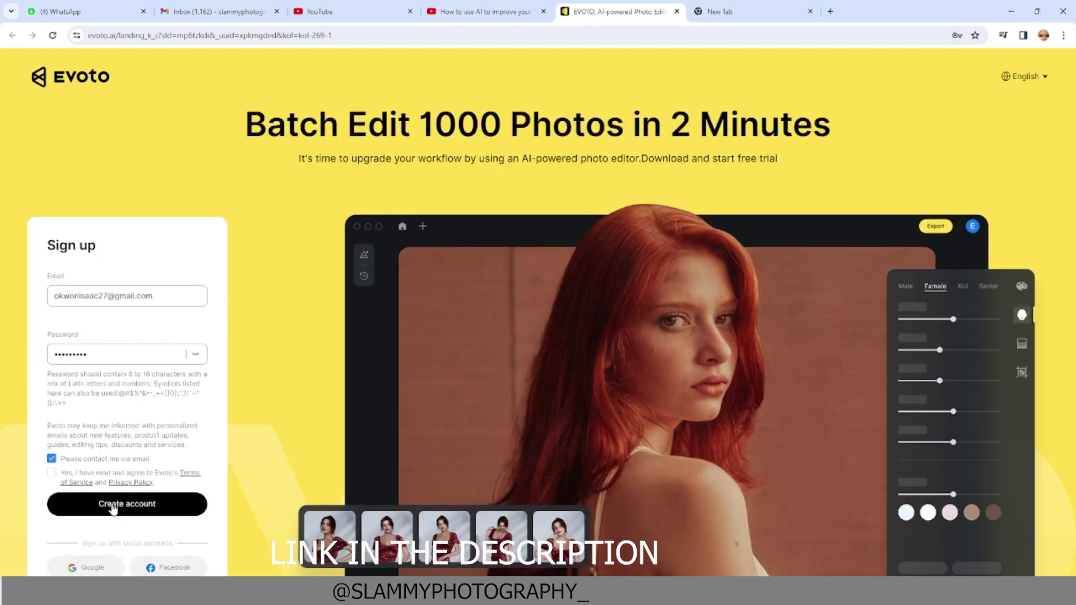
- Go to Evoto's homepage from the sign-up page and examine the introduction, workflow and effects overview
left_click(86, 82)
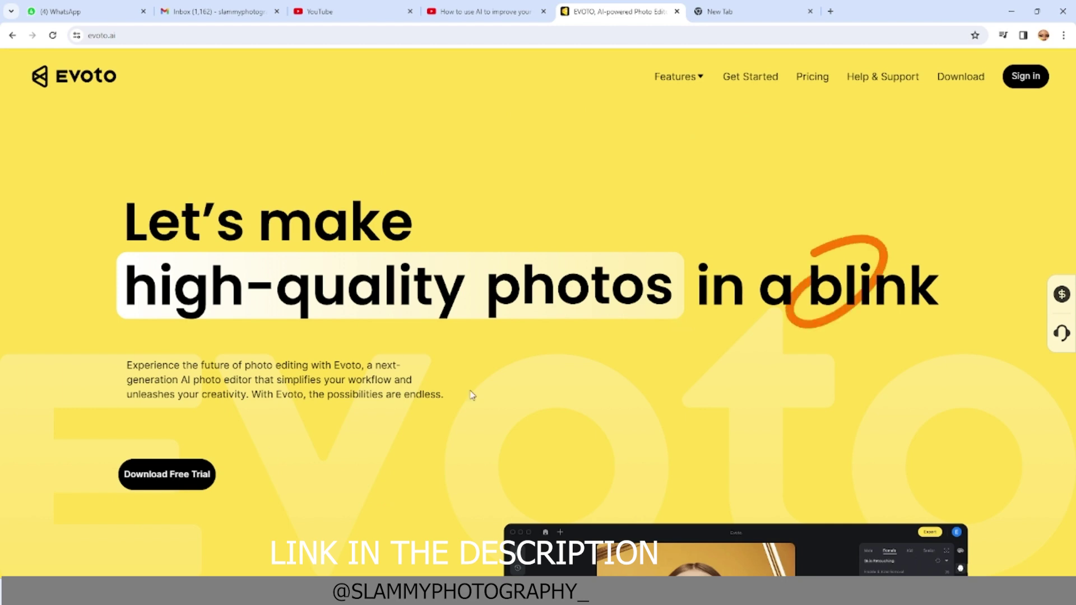
scroll(549, 357, "down", 6)
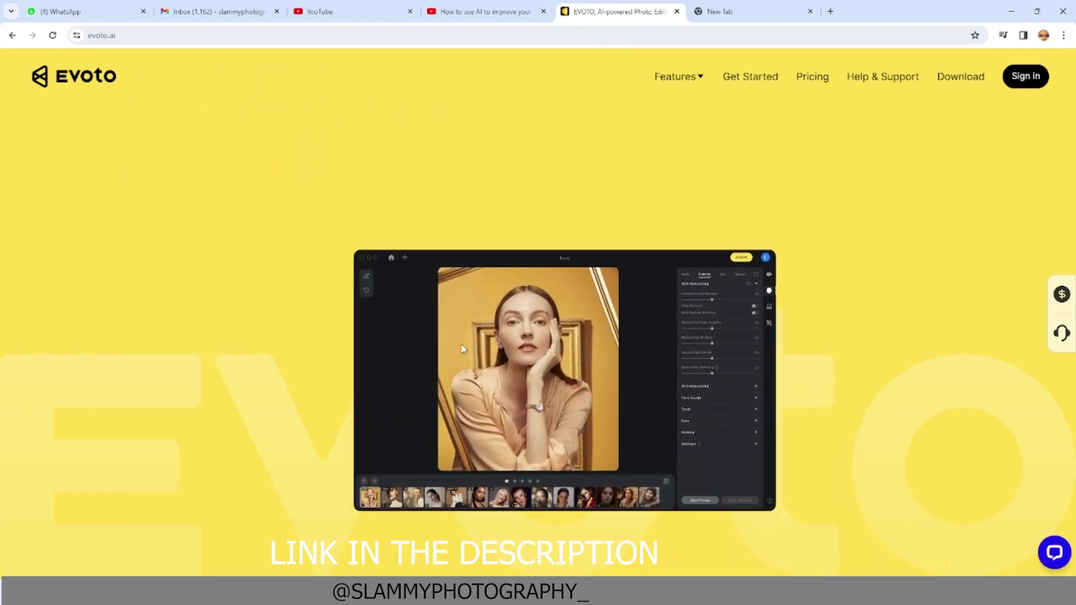
scroll(264, 365, "down", 8)
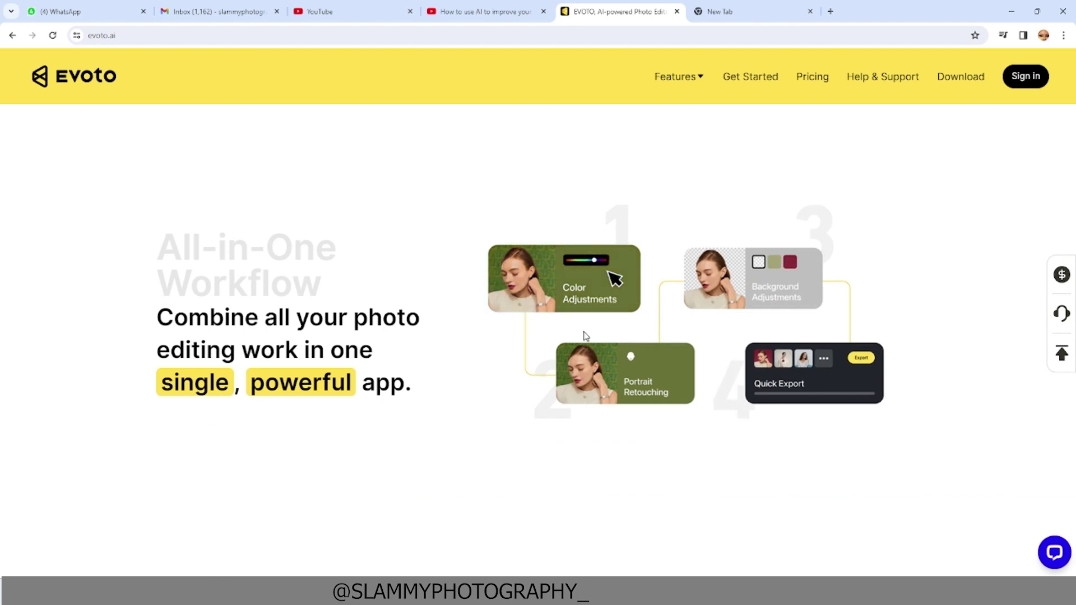
scroll(276, 360, "down", 5)
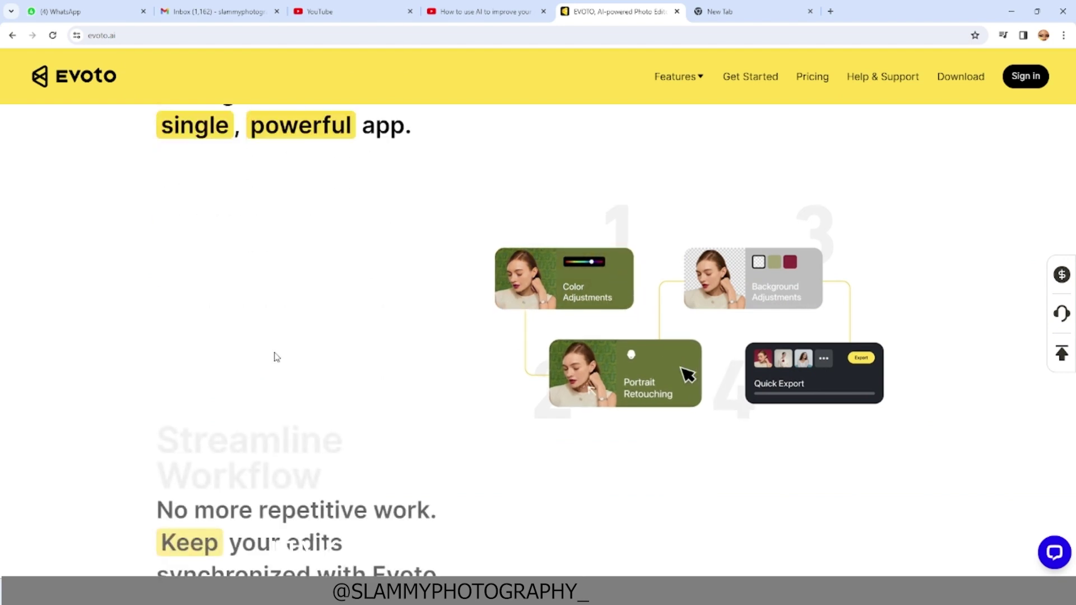
scroll(276, 360, "down", 3)
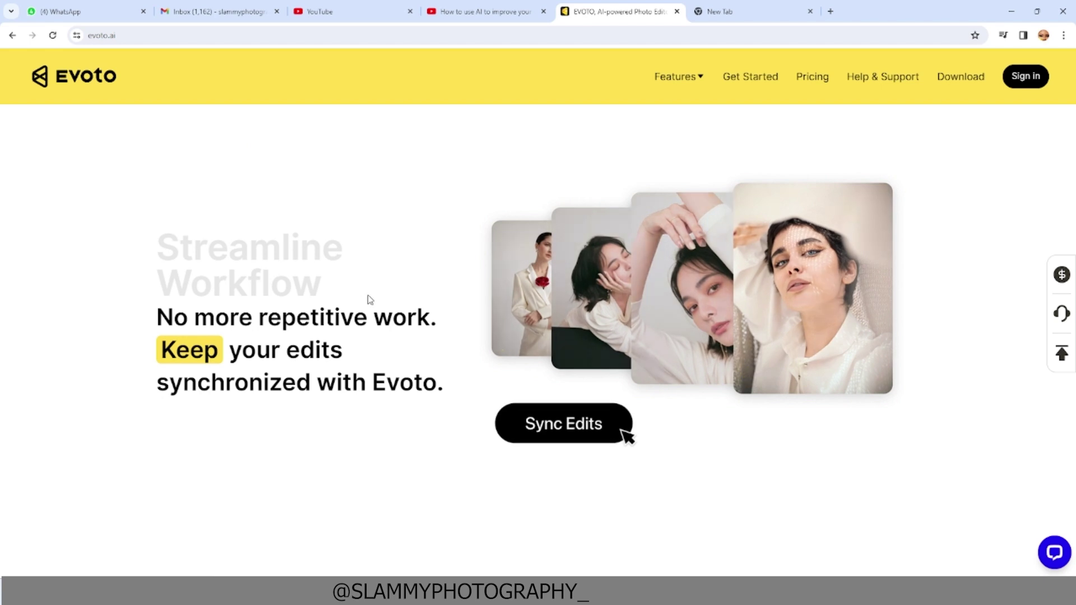
scroll(367, 303, "down", 4)
scroll(368, 332, "down", 3)
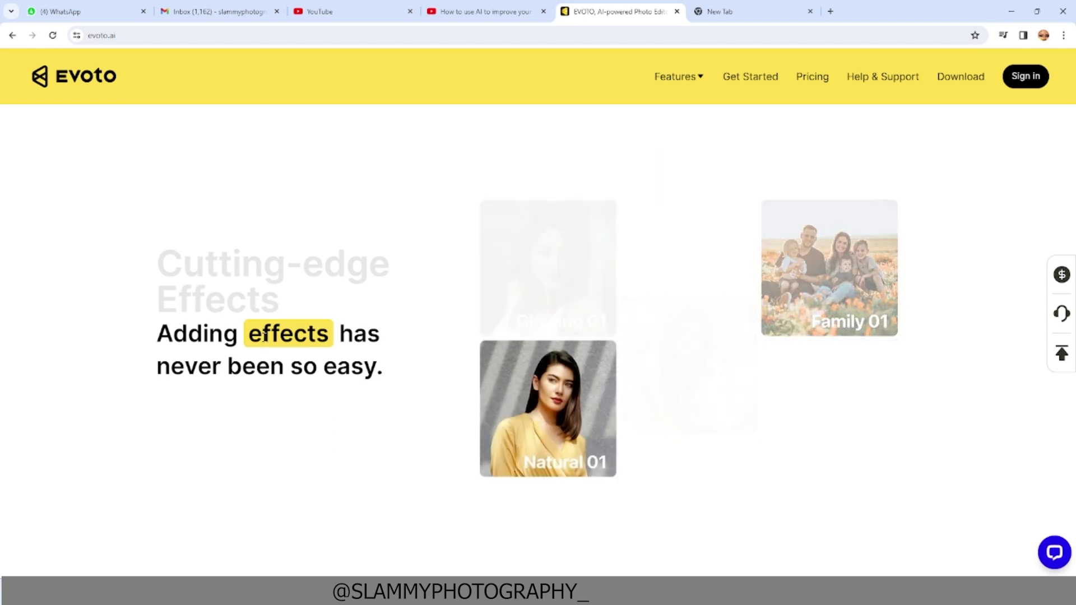
scroll(264, 335, "down", 5)
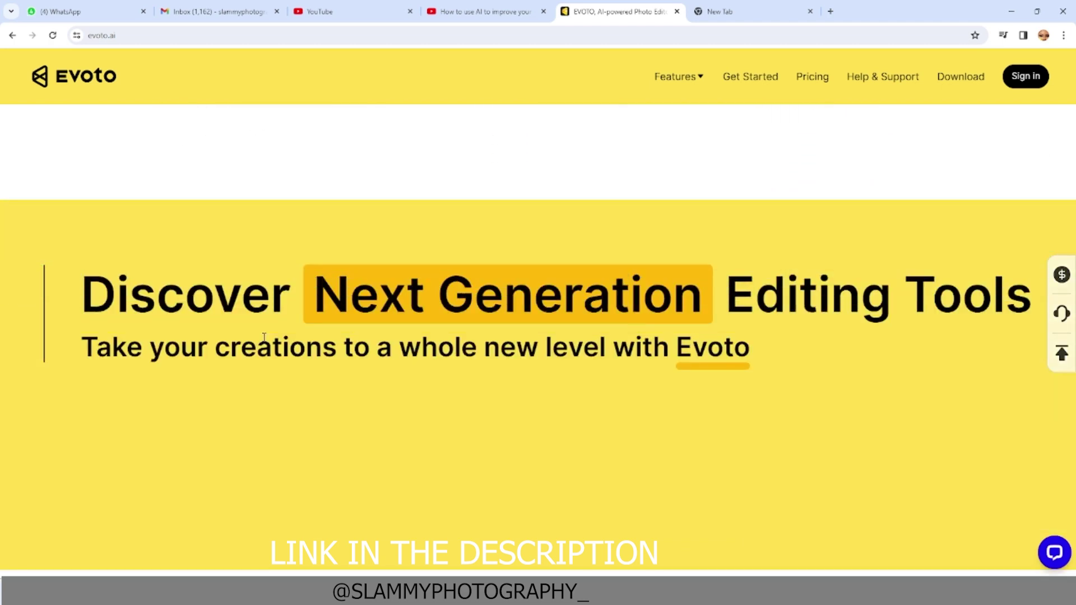
- Examine the homepage sections on Portrait Retouching, Advanced Color Editing, Background Adjustments, Exclusive Presets and Batch Processing
scroll(263, 337, "down", 5)
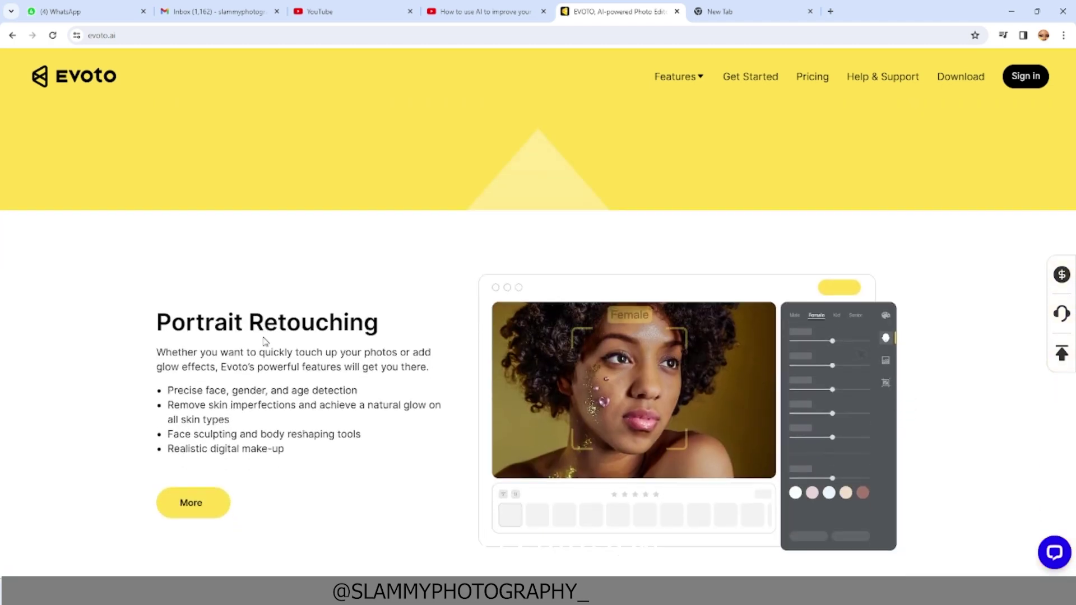
scroll(264, 341, "down", 3)
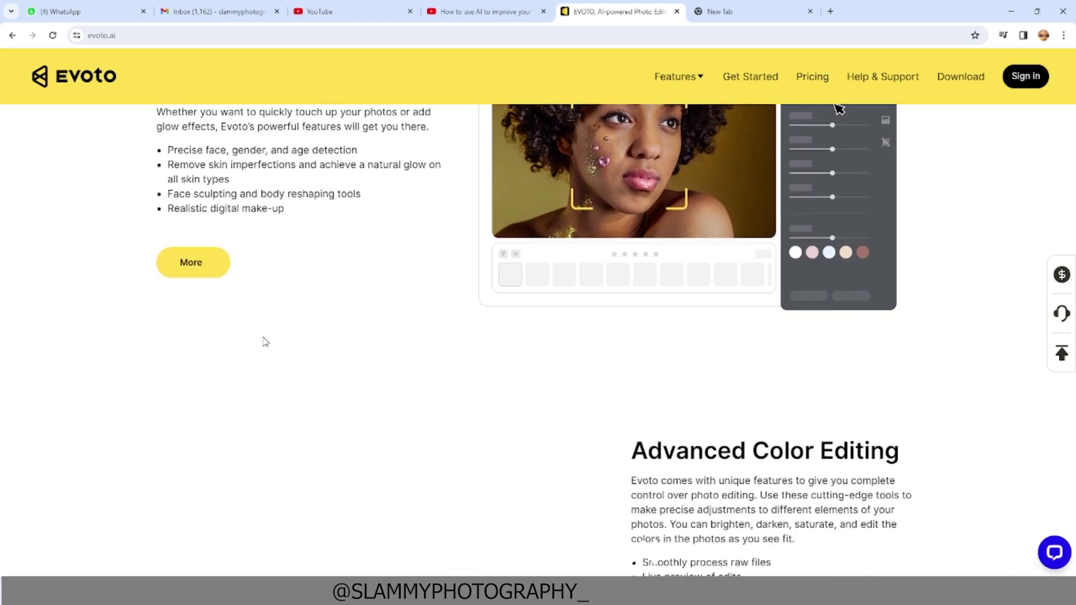
scroll(265, 341, "up", 4)
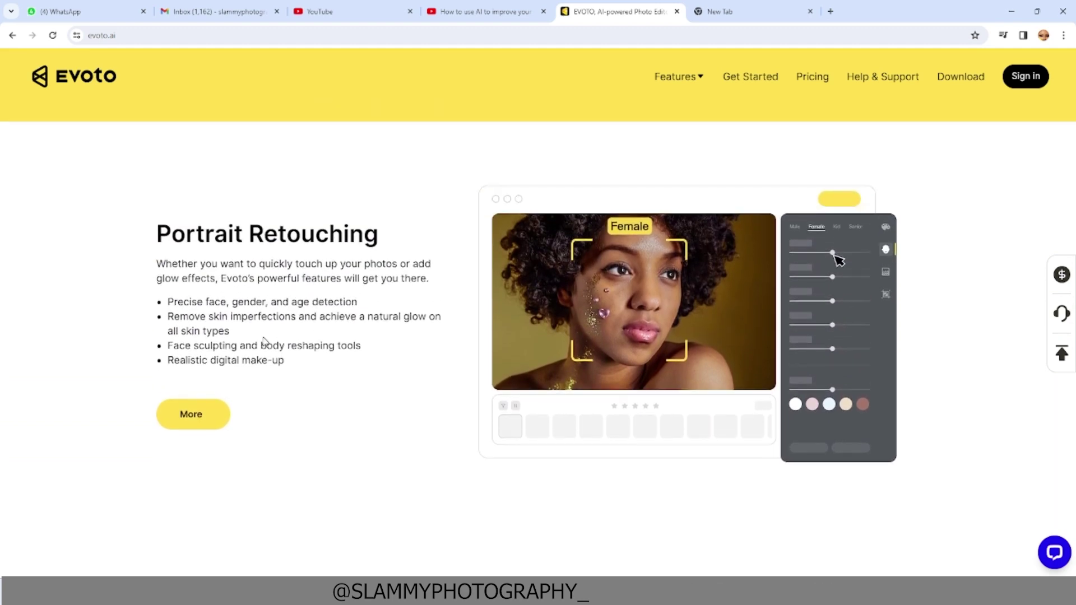
scroll(263, 340, "down", 8)
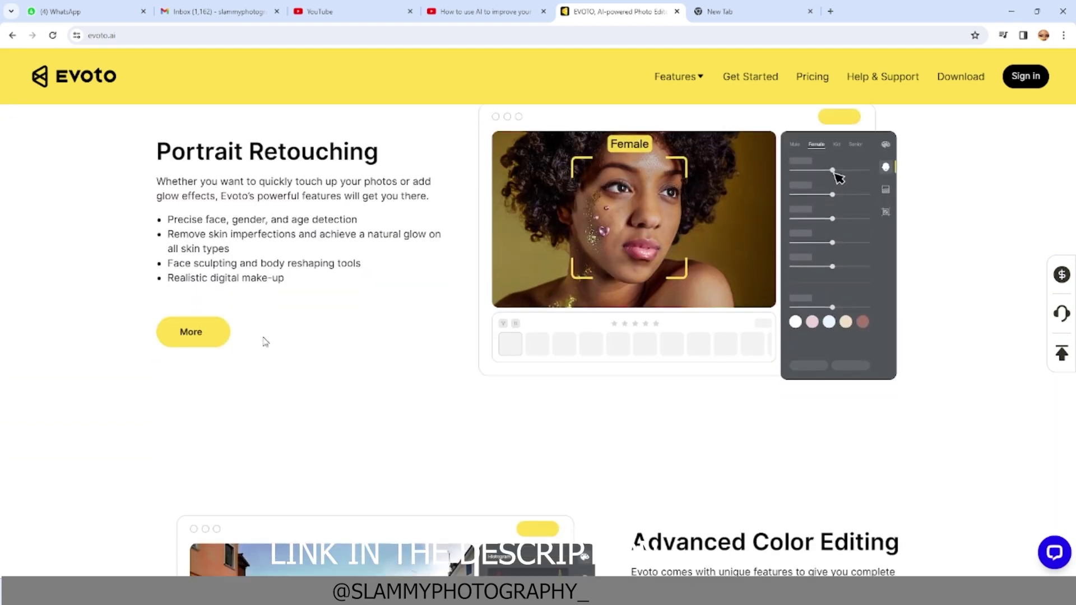
scroll(264, 342, "down", 1)
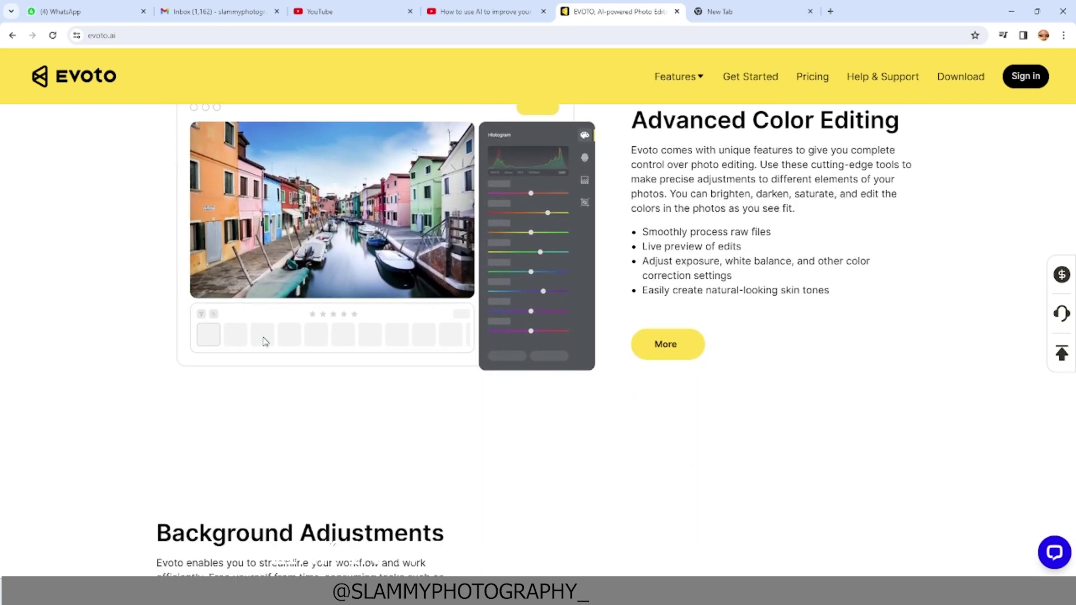
scroll(265, 341, "down", 5)
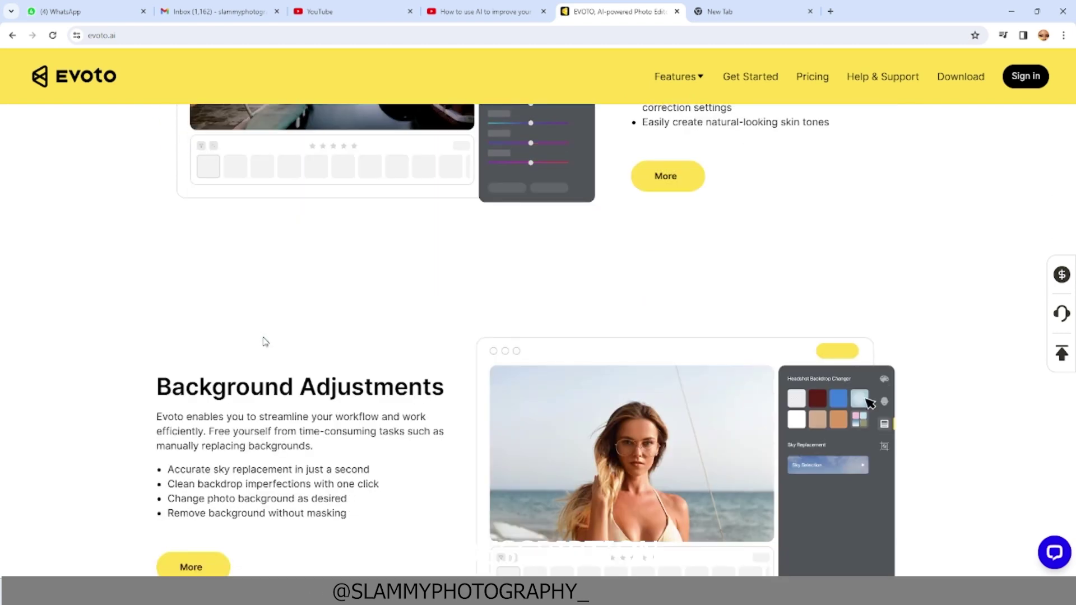
scroll(264, 339, "down", 2)
scroll(264, 341, "up", 2)
scroll(265, 341, "down", 2)
scroll(266, 341, "down", 4)
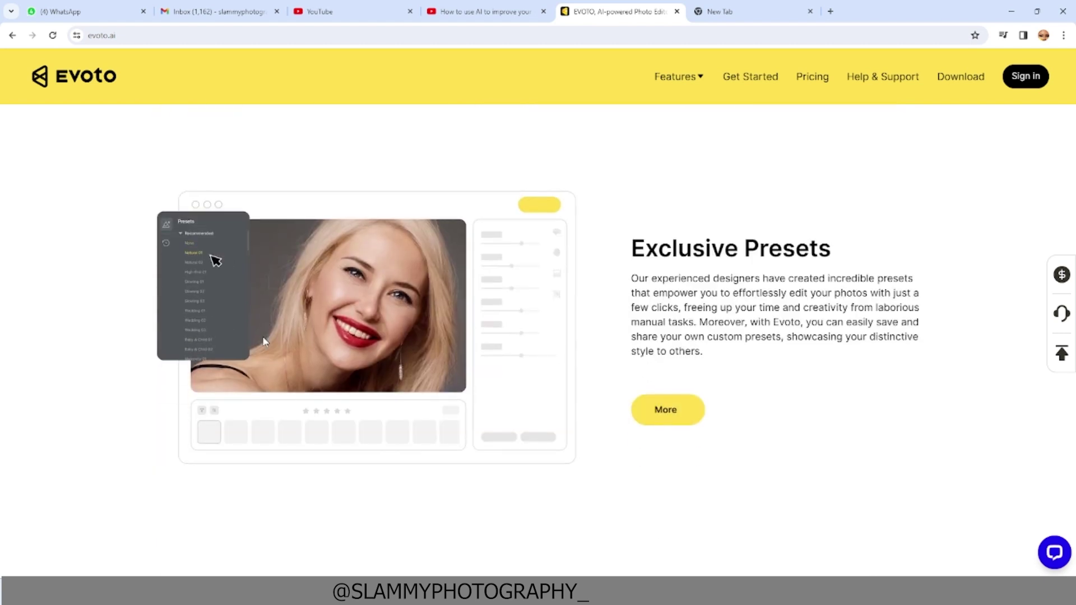
scroll(265, 341, "down", 1)
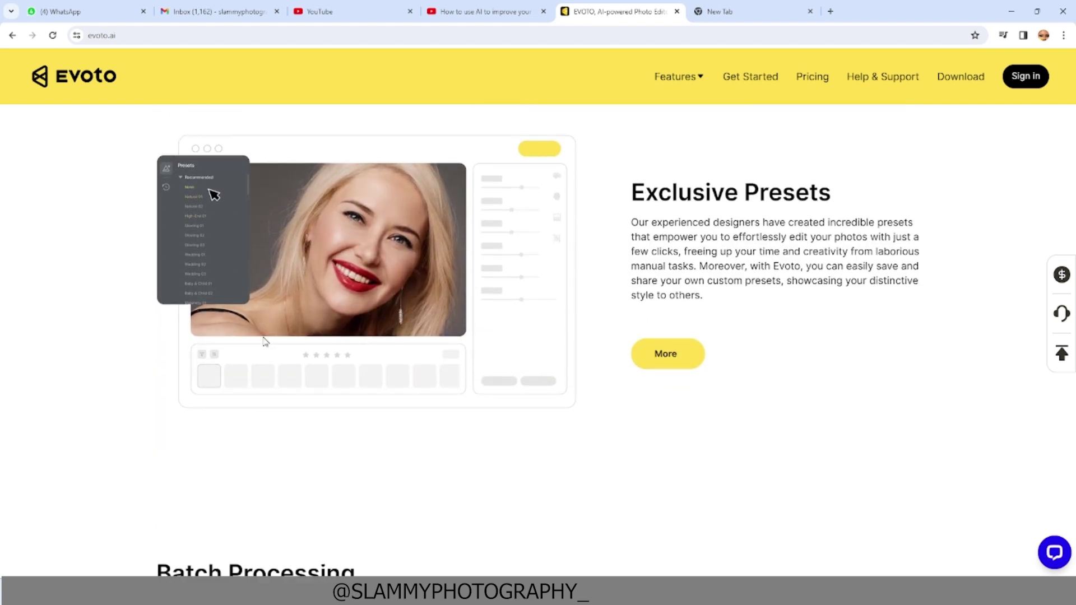
scroll(265, 342, "down", 4)
scroll(265, 341, "down", 2)
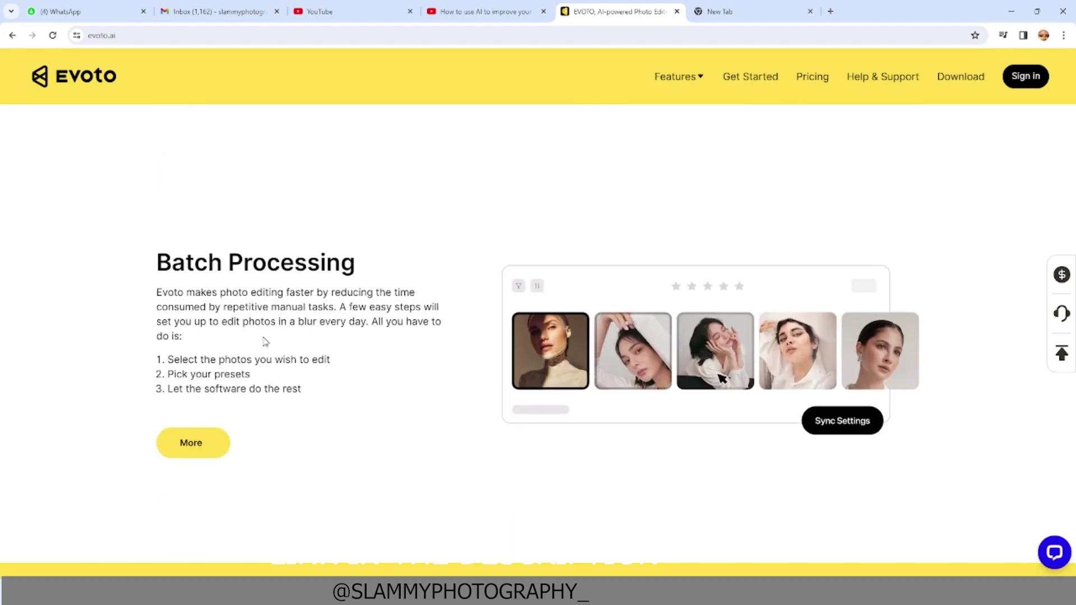
scroll(265, 341, "down", 5)
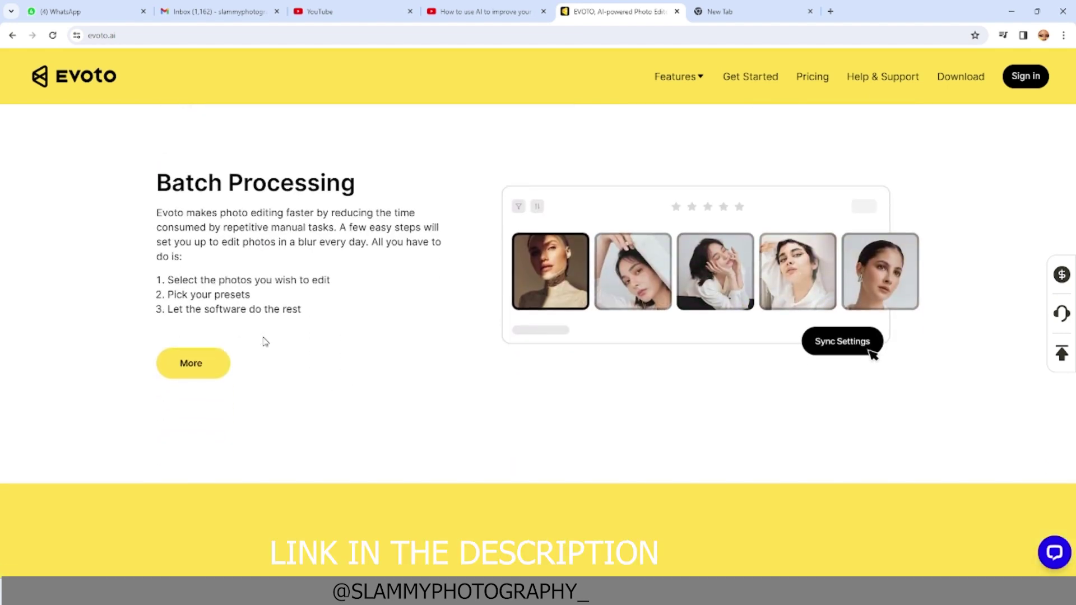
- Start the Evoto free trial download from the homepage and check the installer in the browser's recent download history
scroll(265, 341, "down", 2)
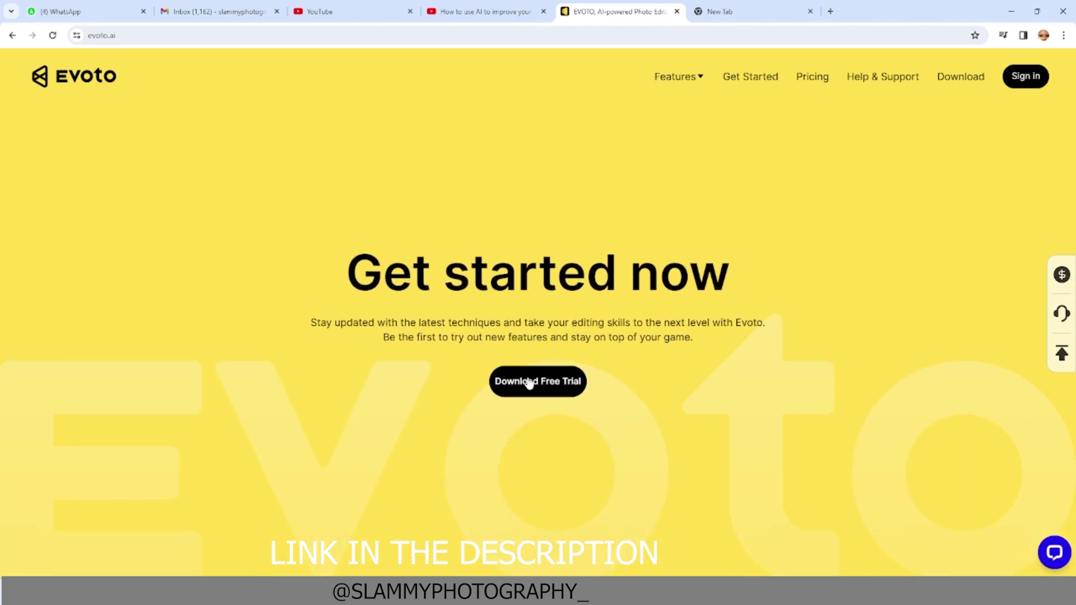
scroll(528, 378, "down", 12)
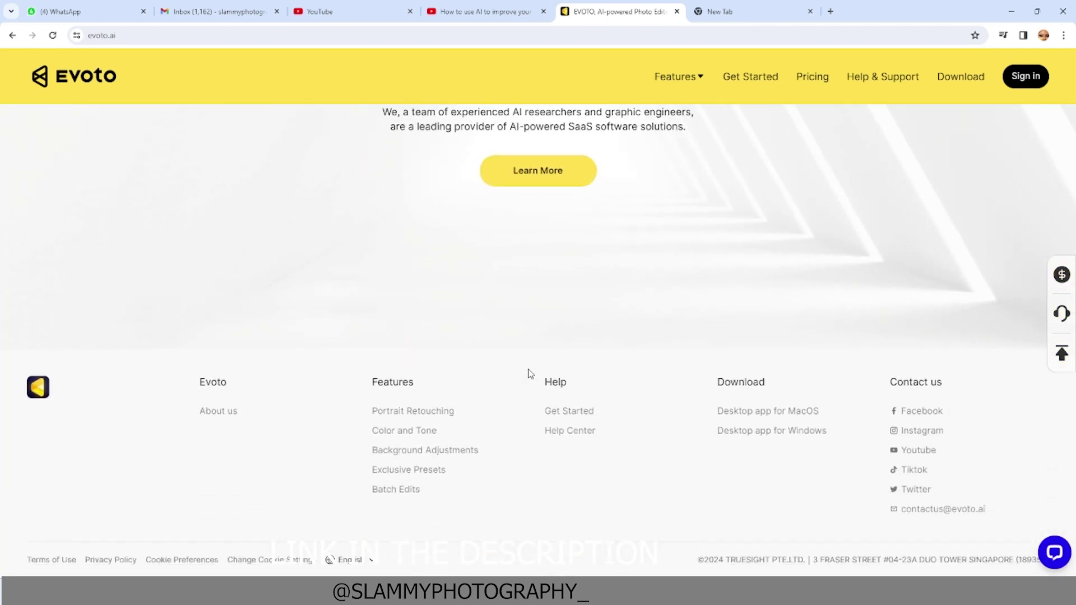
scroll(529, 372, "up", 9)
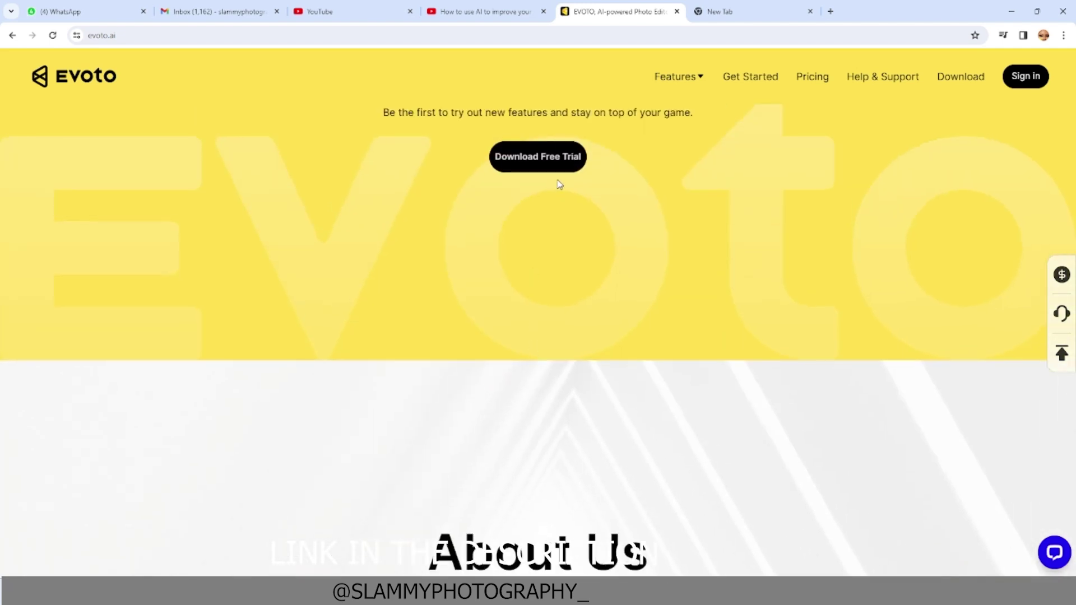
left_click(547, 156)
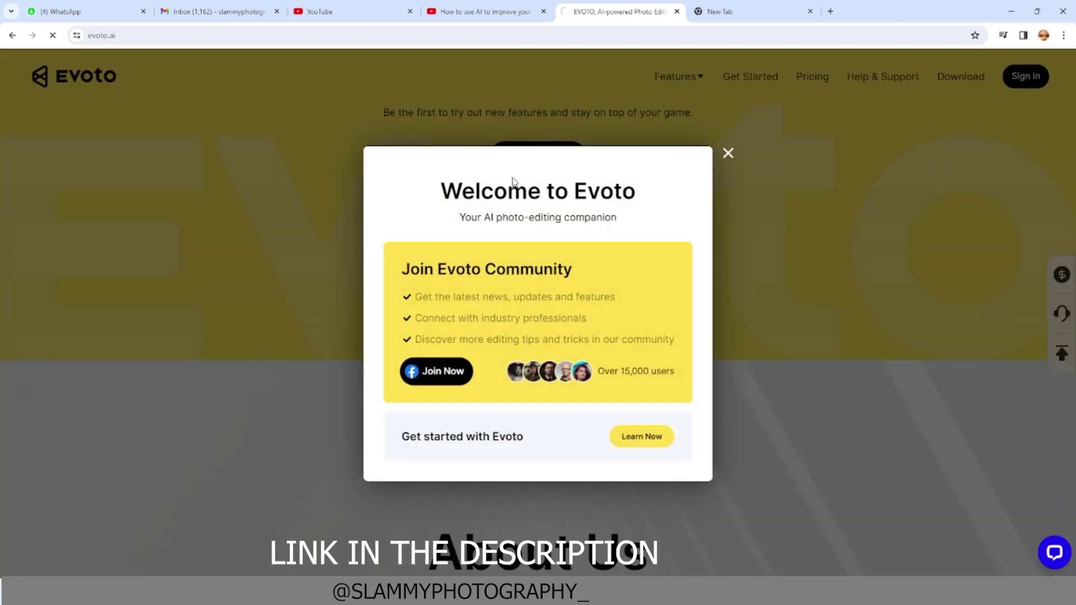
left_click(727, 153)
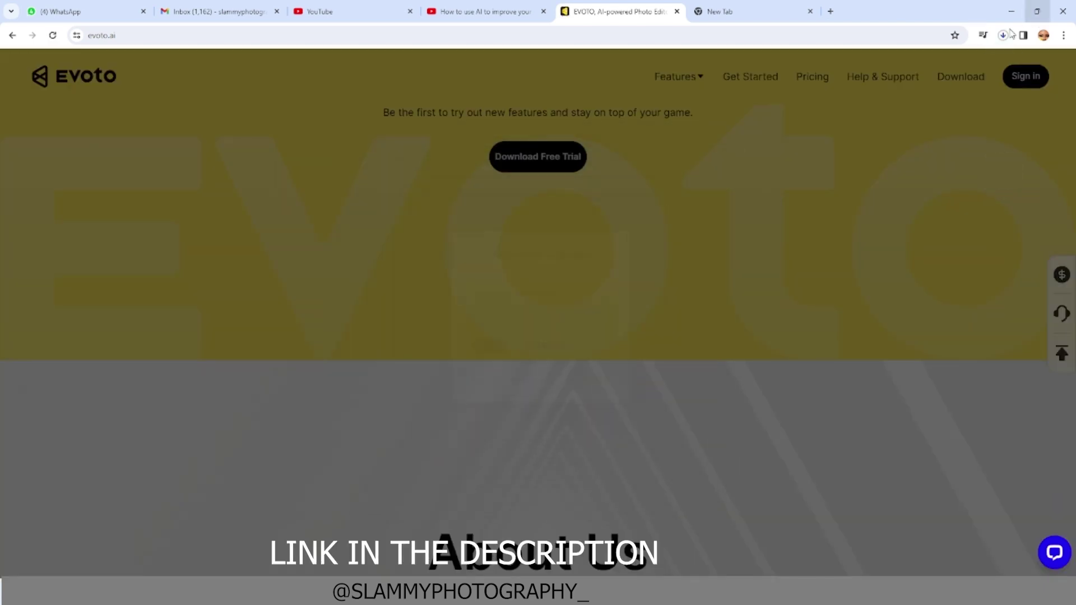
left_click(1003, 36)
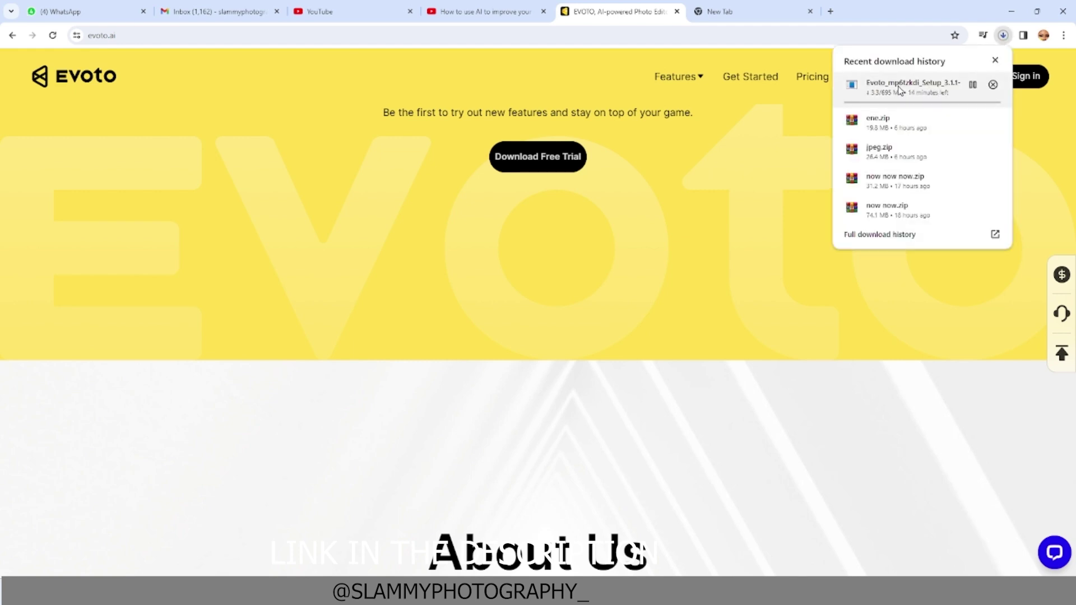